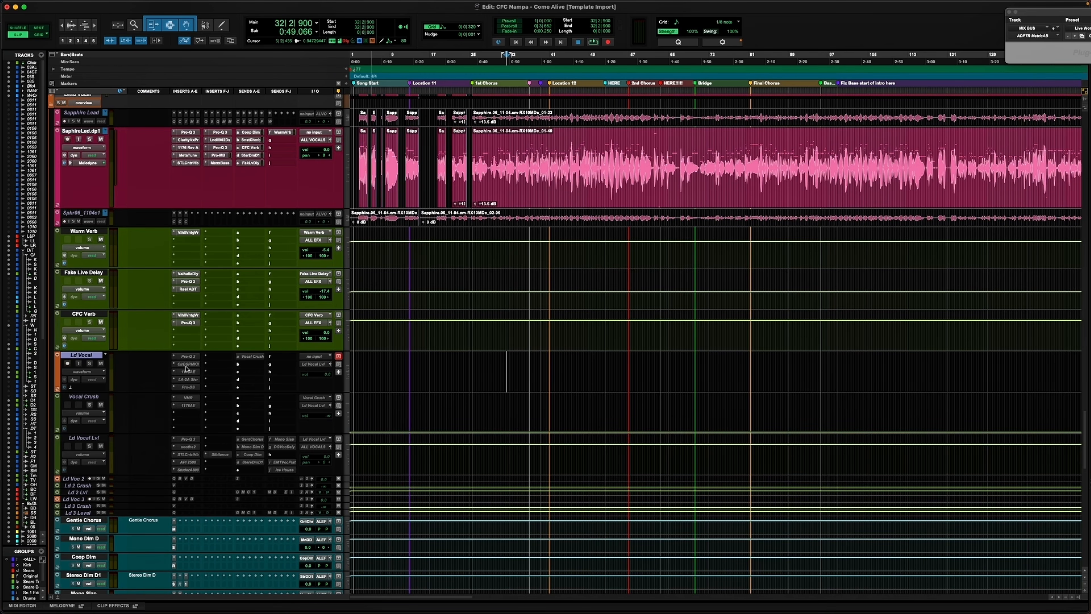
# Step: Examine the inserts, sends and routing of the Ld Vocal, Vocal Crush and Ld Vocal Lvl template tracks in turn
pyautogui.click(81, 398)
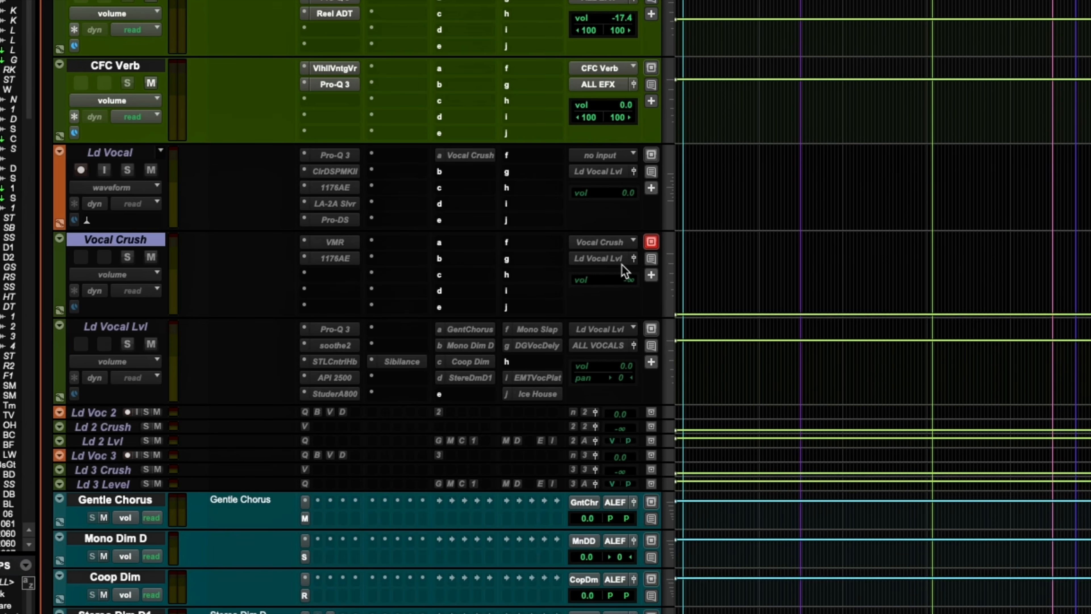
pyautogui.click(113, 152)
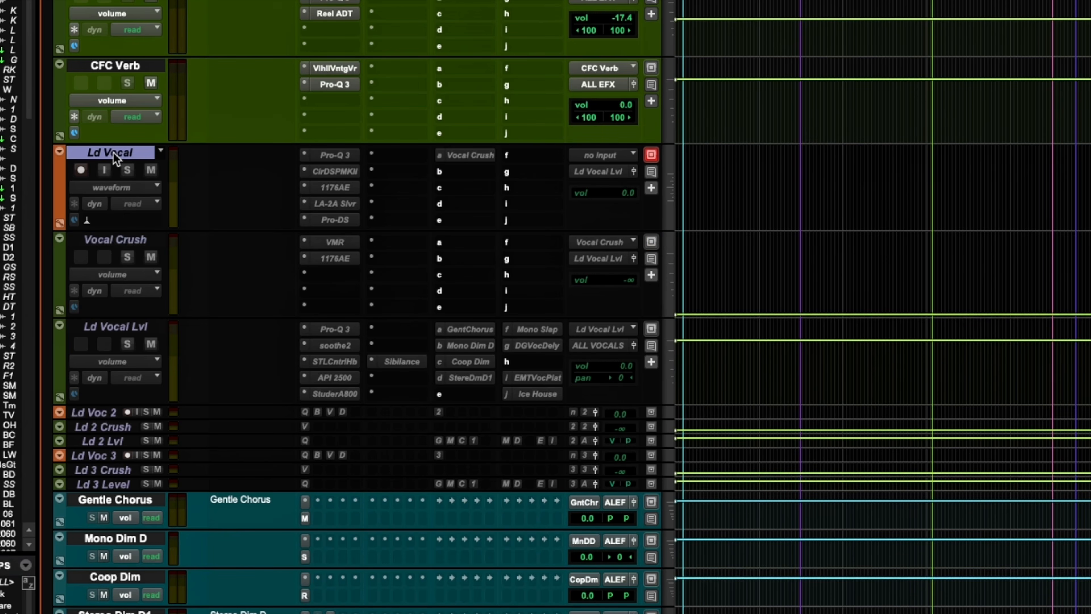
pyautogui.click(124, 242)
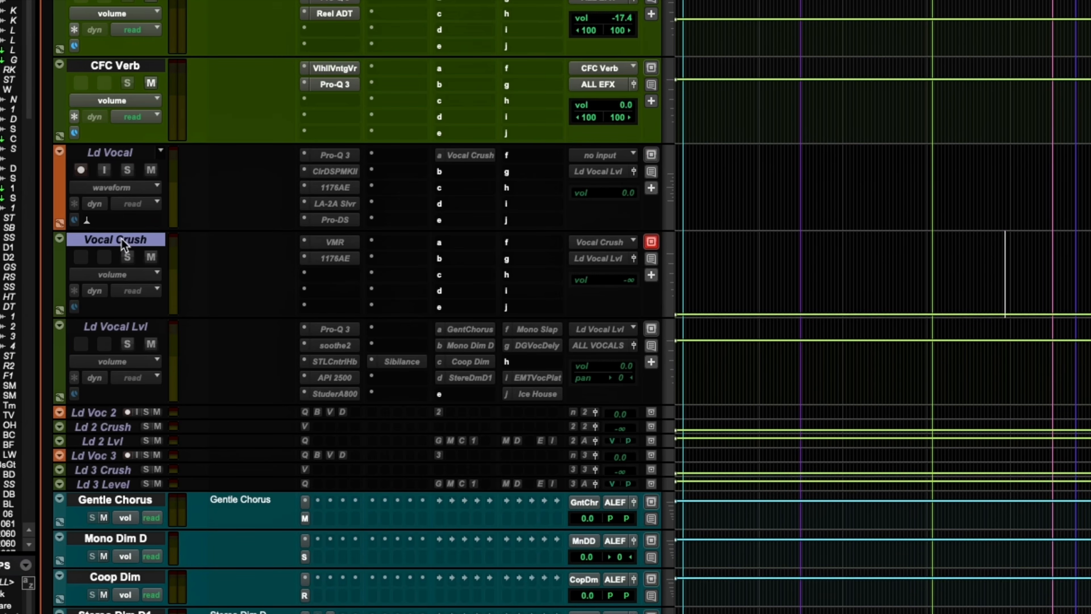
pyautogui.click(110, 328)
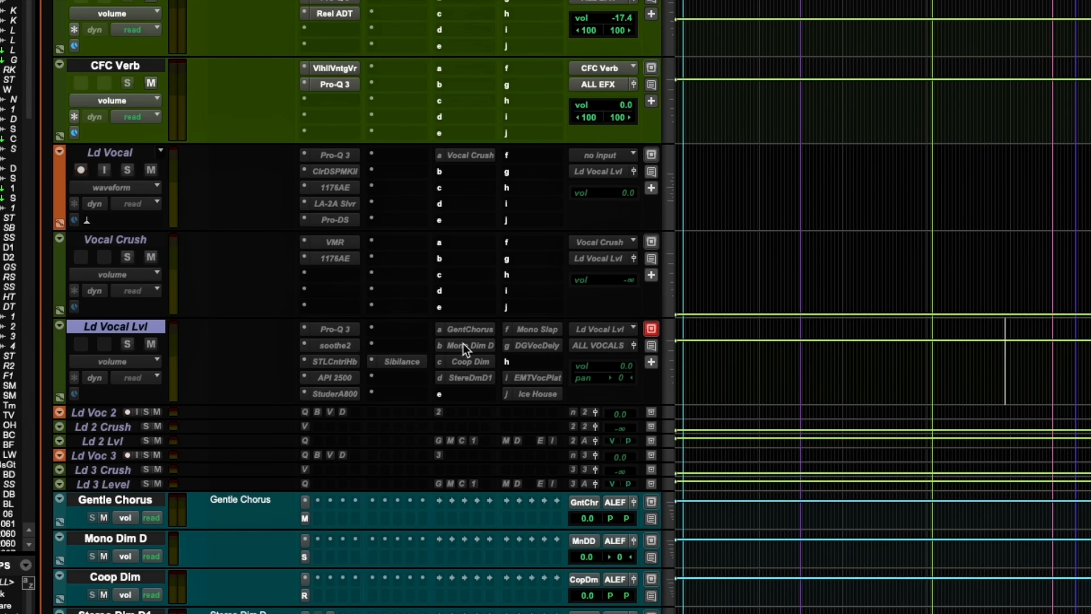
pyautogui.click(152, 152)
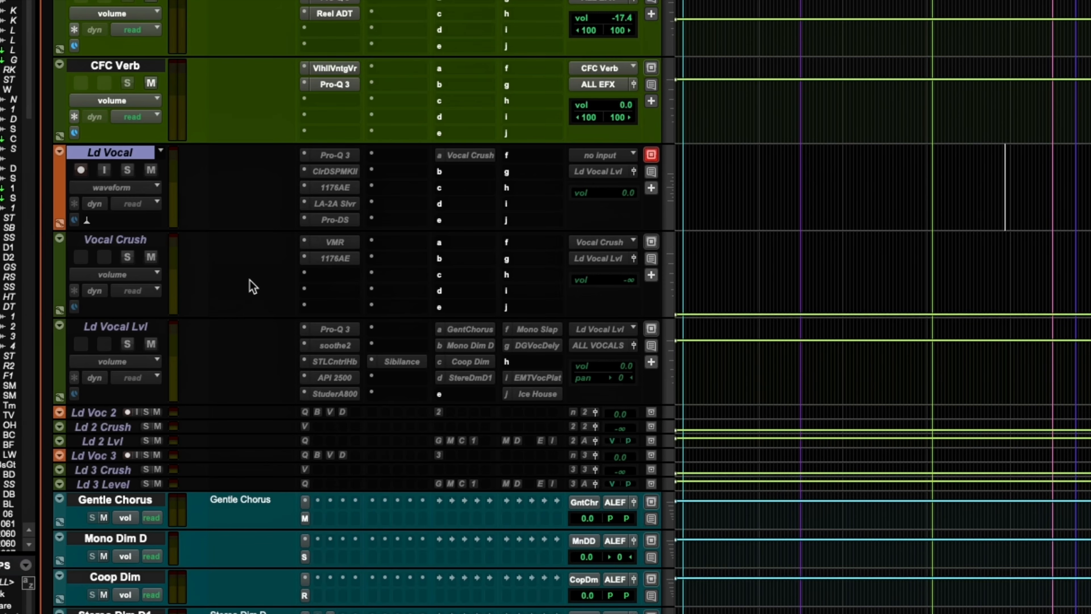
pyautogui.click(116, 241)
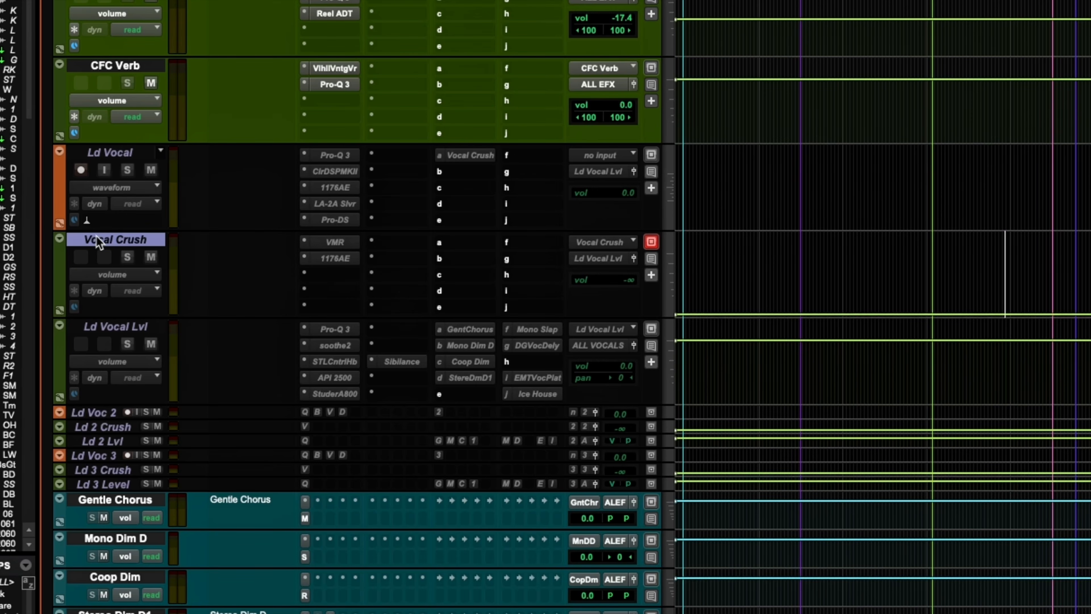
pyautogui.moveTo(888, 266); pyautogui.dragTo(752, 271)
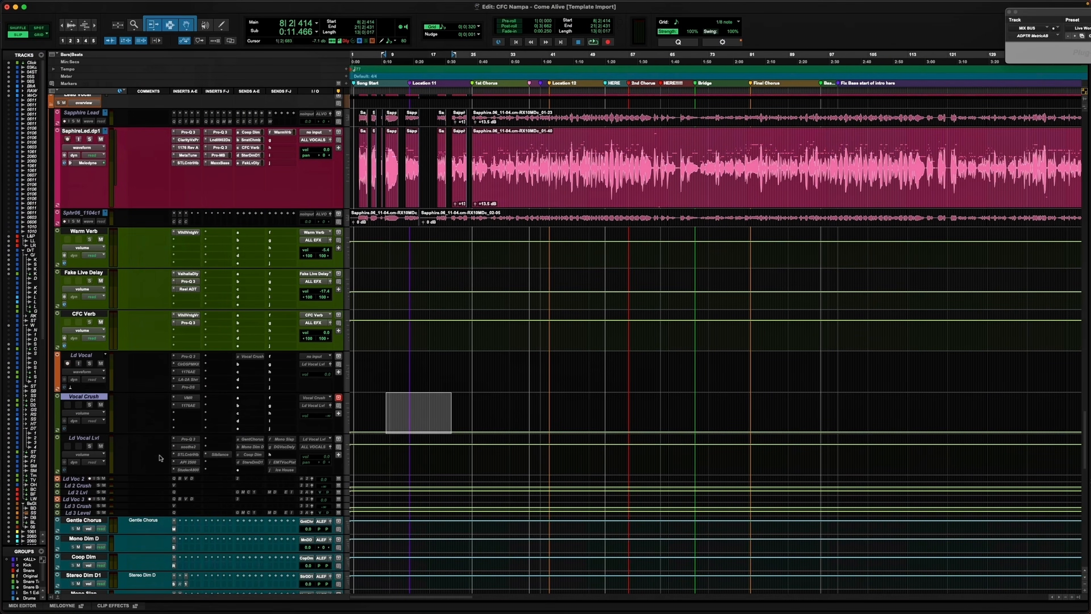
# Step: Place the cursor at bar 37 on the main lead vocal track, open its first Pro-Q 3 and select the low shelf band
pyautogui.scroll(5, 139, 384)
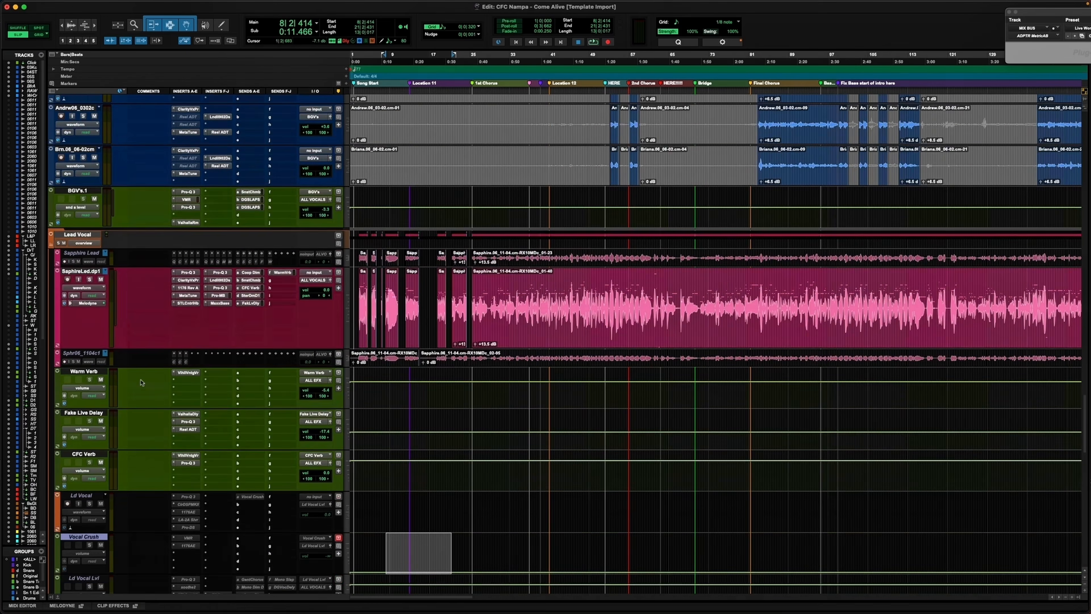
pyautogui.click(80, 293)
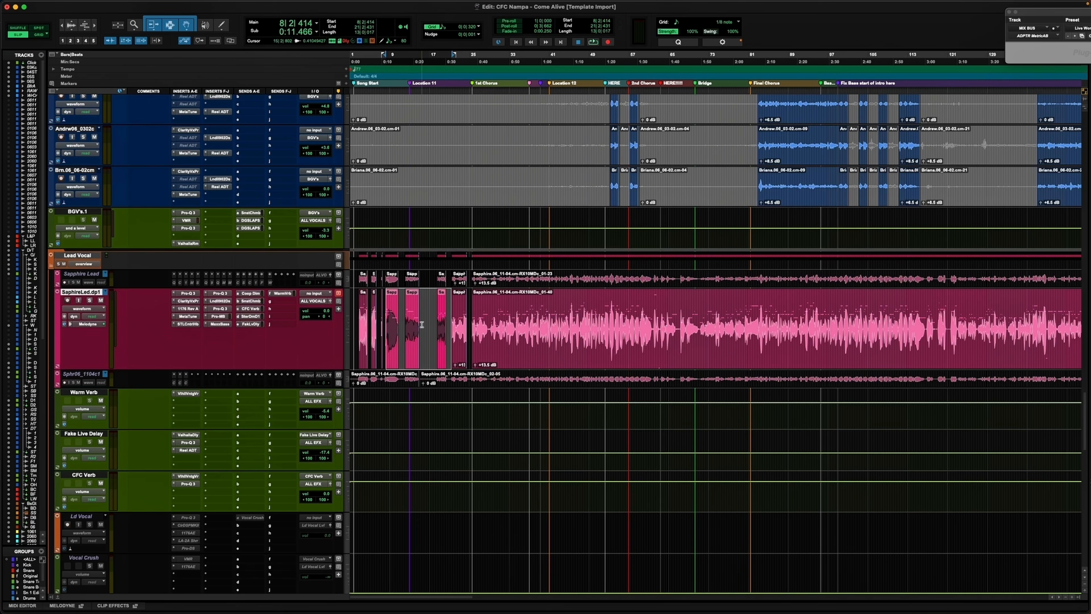
pyautogui.click(529, 325)
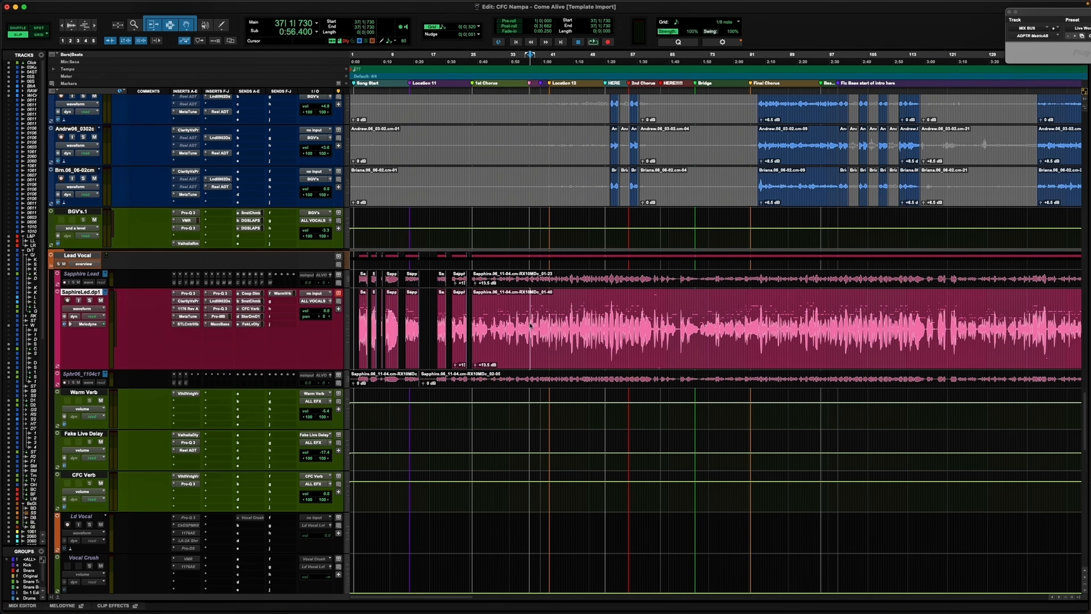
pyautogui.click(188, 293)
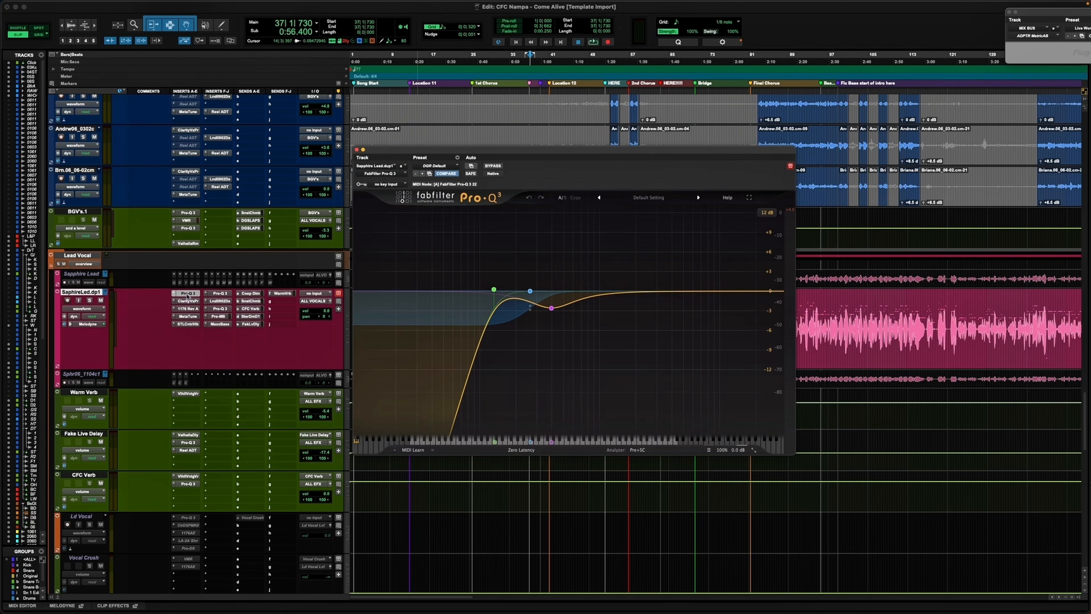
pyautogui.moveTo(531, 150); pyautogui.dragTo(504, 96)
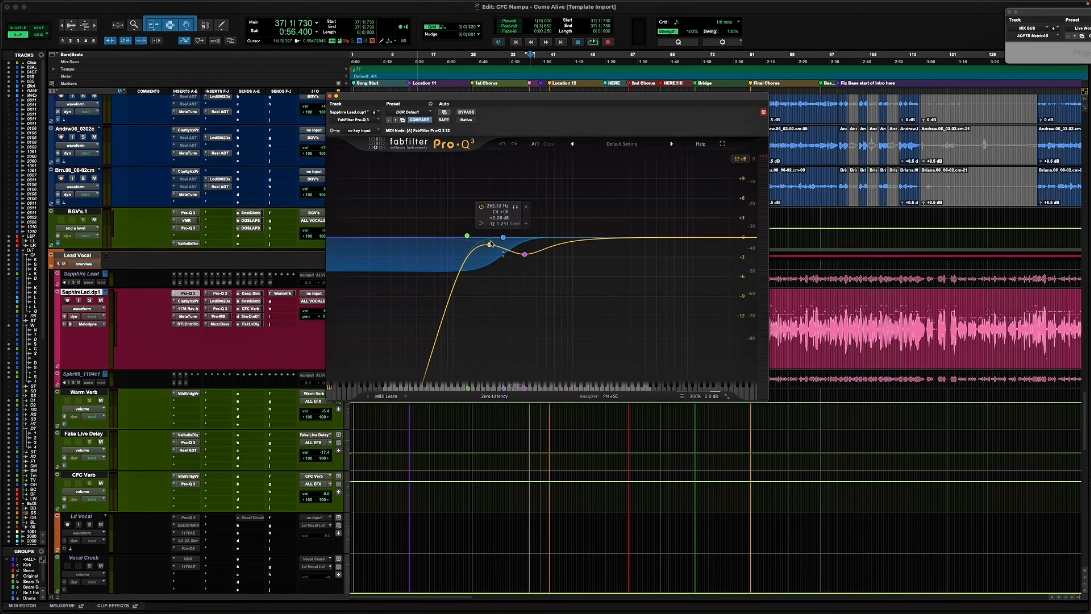
pyautogui.click(504, 238)
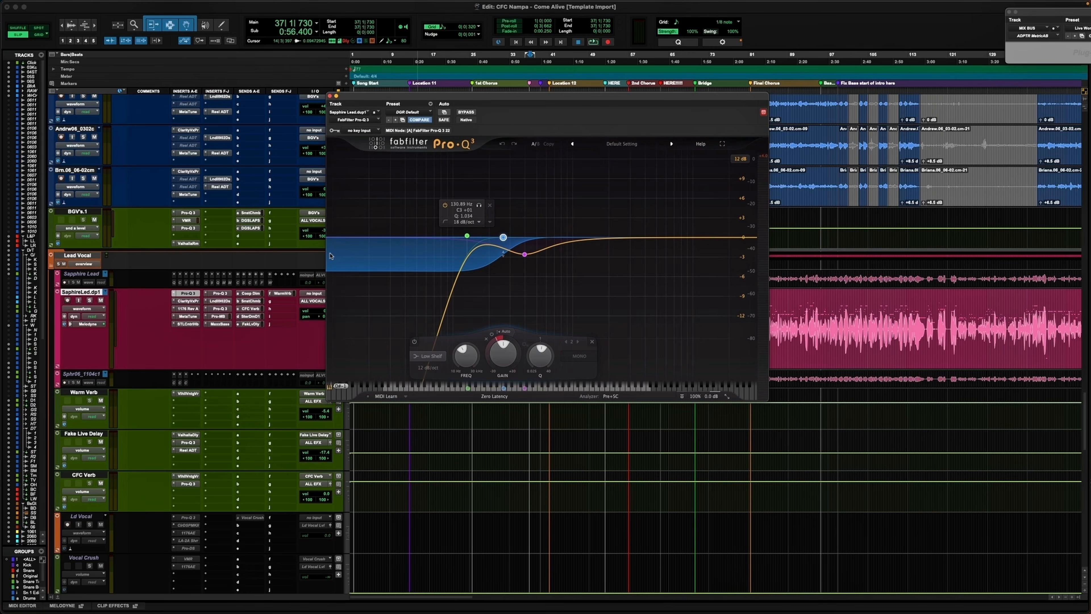
# Step: Bypass every insert and send on the main lead vocal track, including the first Pro-Q 3, and solo the track for playback
pyautogui.keyDown('ctrl'); pyautogui.keyDown('super'); pyautogui.click(189, 301); pyautogui.keyUp('super'); pyautogui.keyUp('ctrl')
pyautogui.keyDown('ctrl'); pyautogui.keyDown('super'); pyautogui.click(247, 295); pyautogui.keyUp('super'); pyautogui.keyUp('ctrl')
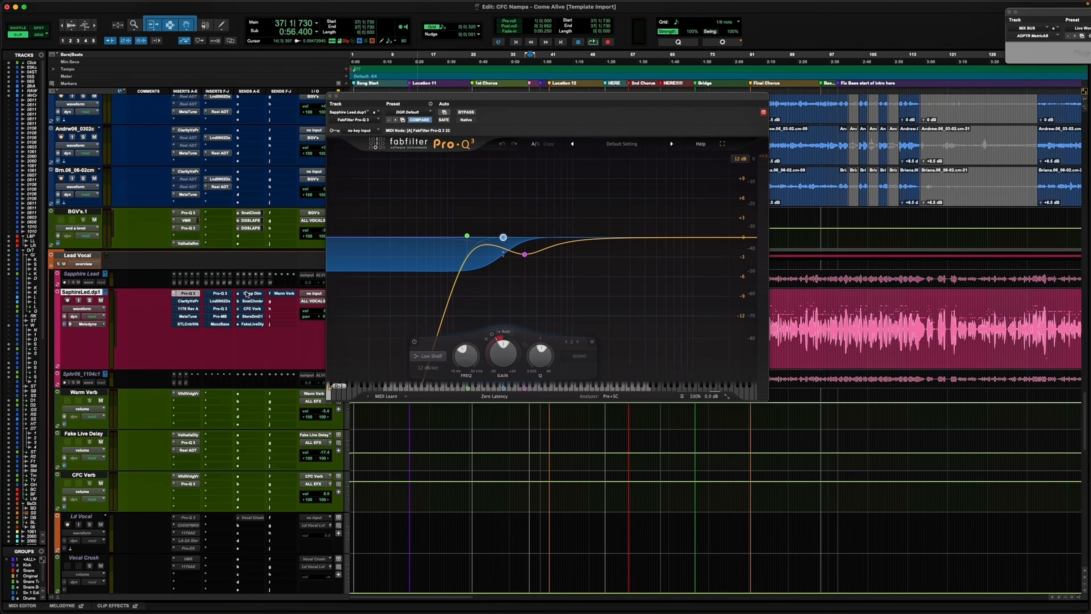
pyautogui.keyDown('super'); pyautogui.click(188, 295); pyautogui.keyUp('super')
pyautogui.press('space')
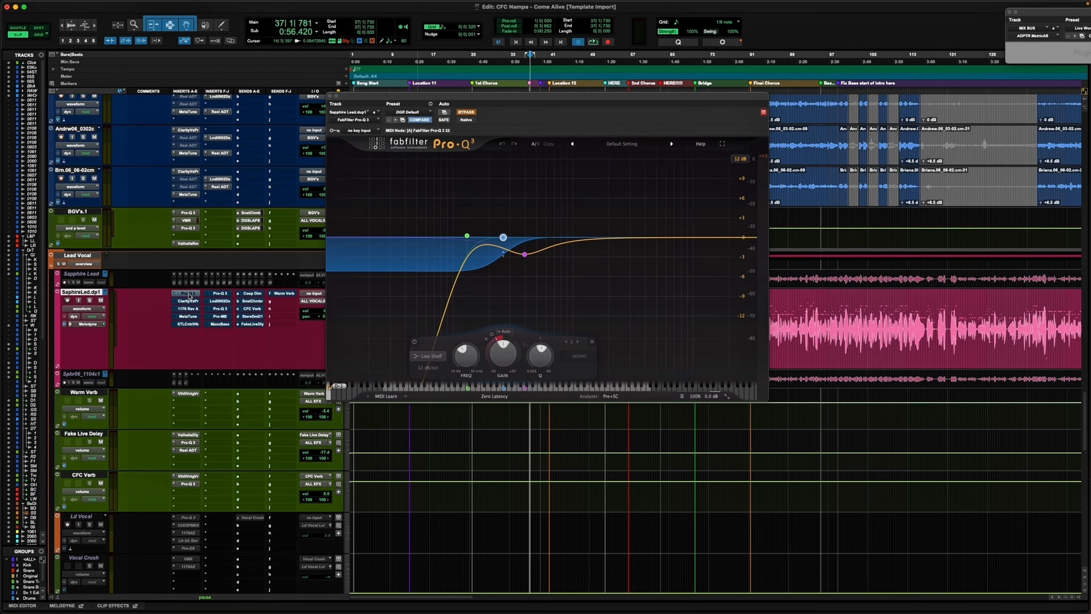
pyautogui.press('space')
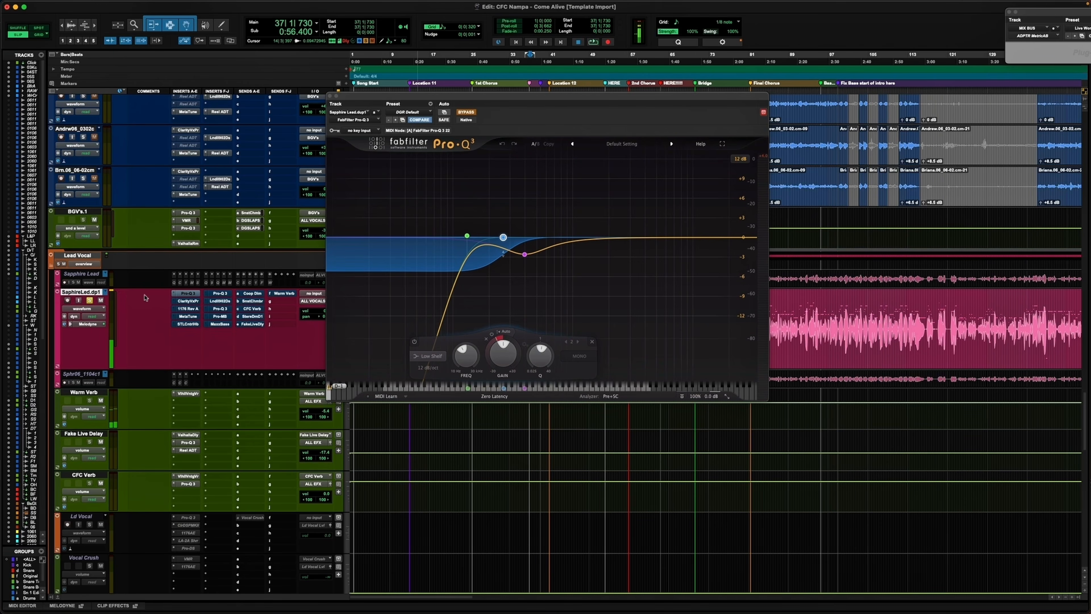
# Step: Look over the instrument tracks, play the soloed raw lead vocal and move the Pro-Q 3 window clear of its waveform
pyautogui.scroll(10, 114, 274)
pyautogui.scroll(10, 113, 273)
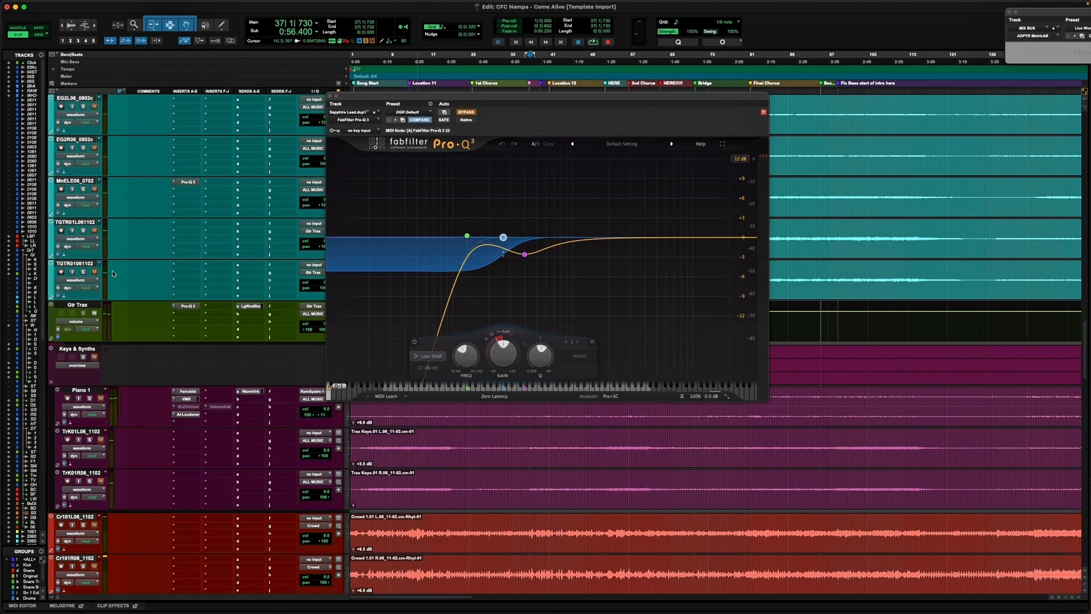
pyautogui.scroll(10, 94, 260)
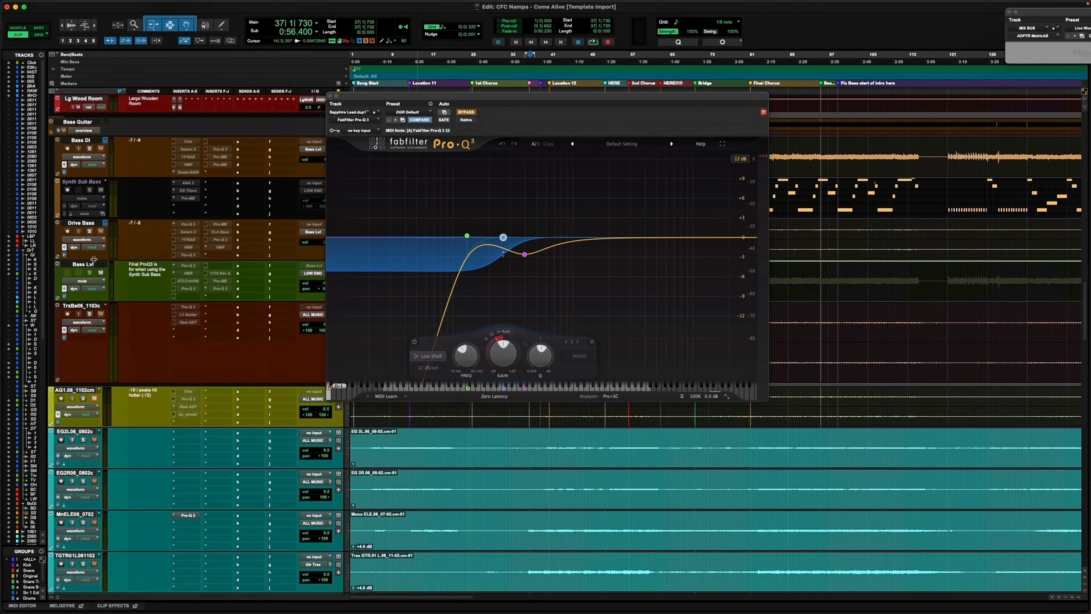
pyautogui.scroll(-20, 96, 223)
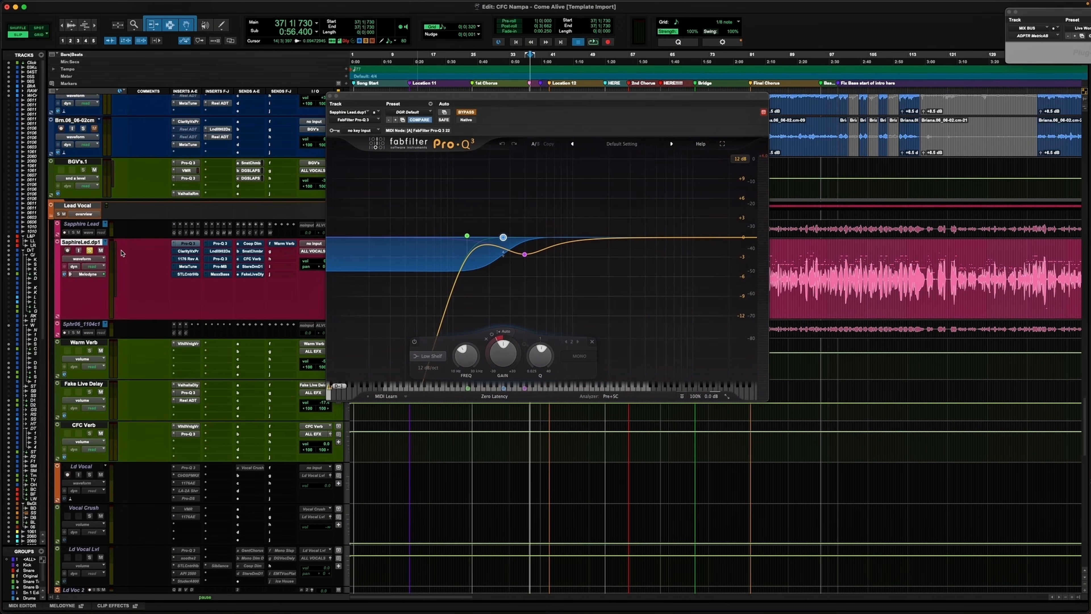
pyautogui.press('space')
pyautogui.moveTo(357, 100); pyautogui.dragTo(351, 352)
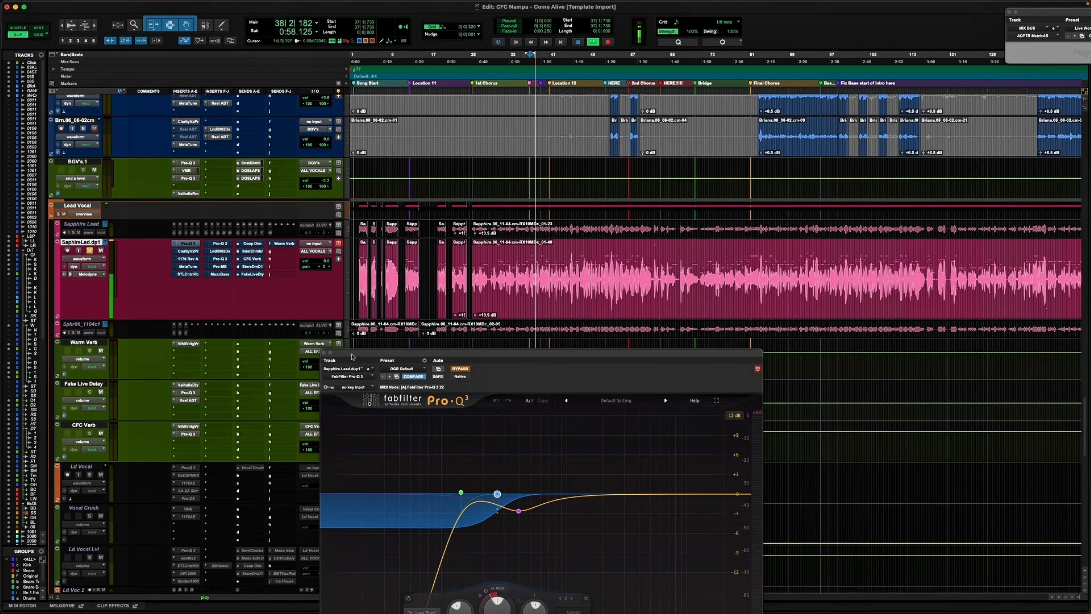
pyautogui.moveTo(417, 351); pyautogui.dragTo(428, 334)
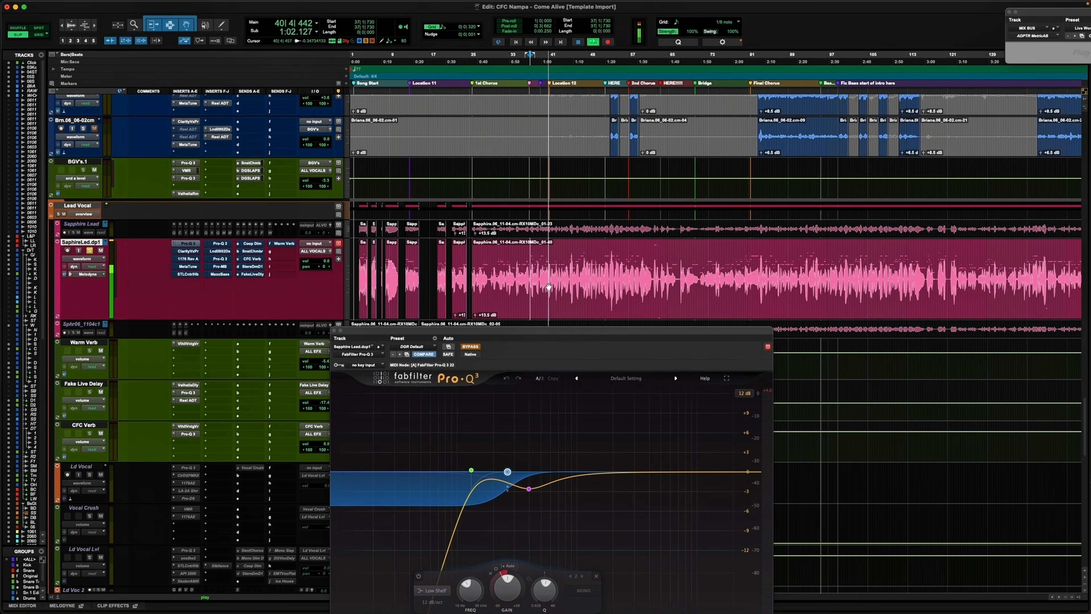
# Step: Zoom the timeline in around the 2nd Verse marker and play the unprocessed lead vocal from about bar 39
pyautogui.click(541, 276)
pyautogui.press('t')
pyautogui.press('t')
pyautogui.press('t')
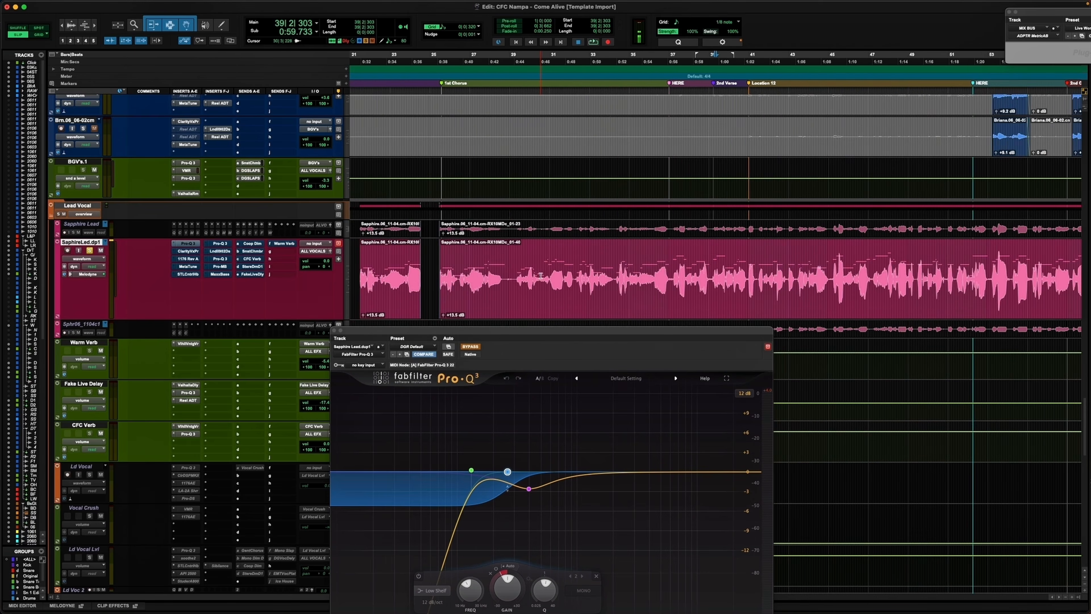
pyautogui.hscroll(3, 541, 275)
pyautogui.hscroll(2, 541, 276)
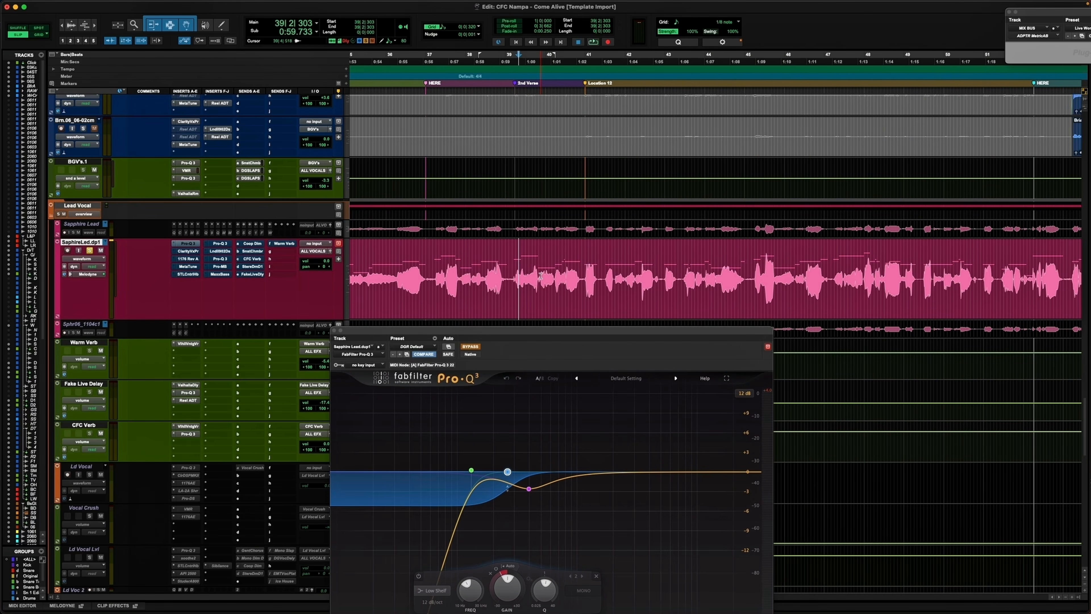
pyautogui.click(512, 274)
pyautogui.press('space')
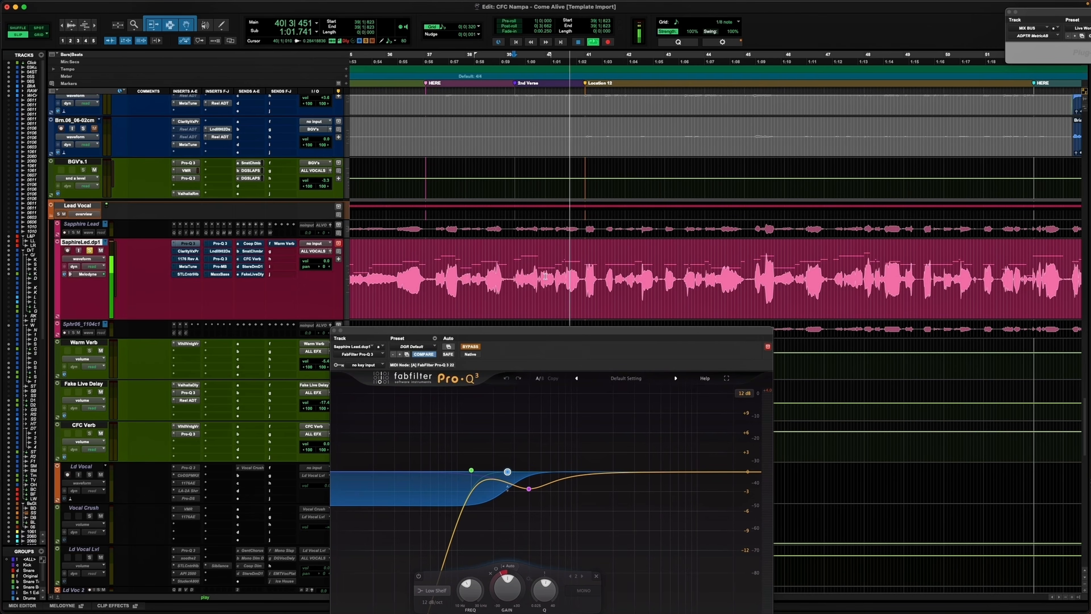
# Step: Stop playback and select the lead vocal phrase from bar 40 to just before the Location 13 marker
pyautogui.press('space')
pyautogui.click(546, 277)
pyautogui.moveTo(545, 277); pyautogui.dragTo(581, 285)
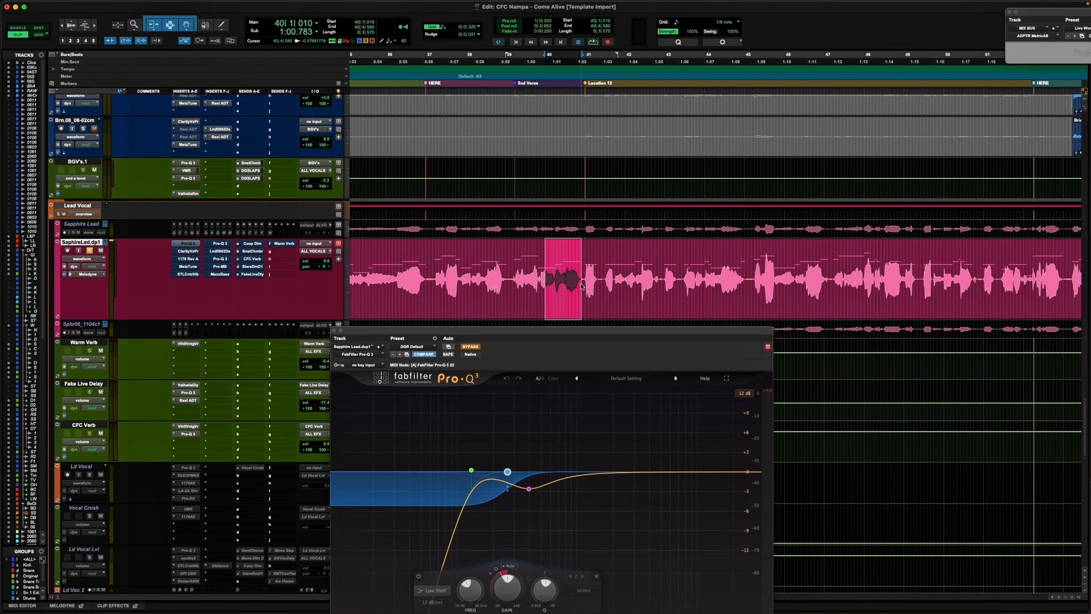
# Step: Take the first Pro-Q 3 out of bypass and compare the selected phrase with the EQ bypassed and active, leaving it active
pyautogui.moveTo(529, 335); pyautogui.dragTo(553, 134)
pyautogui.click(496, 149)
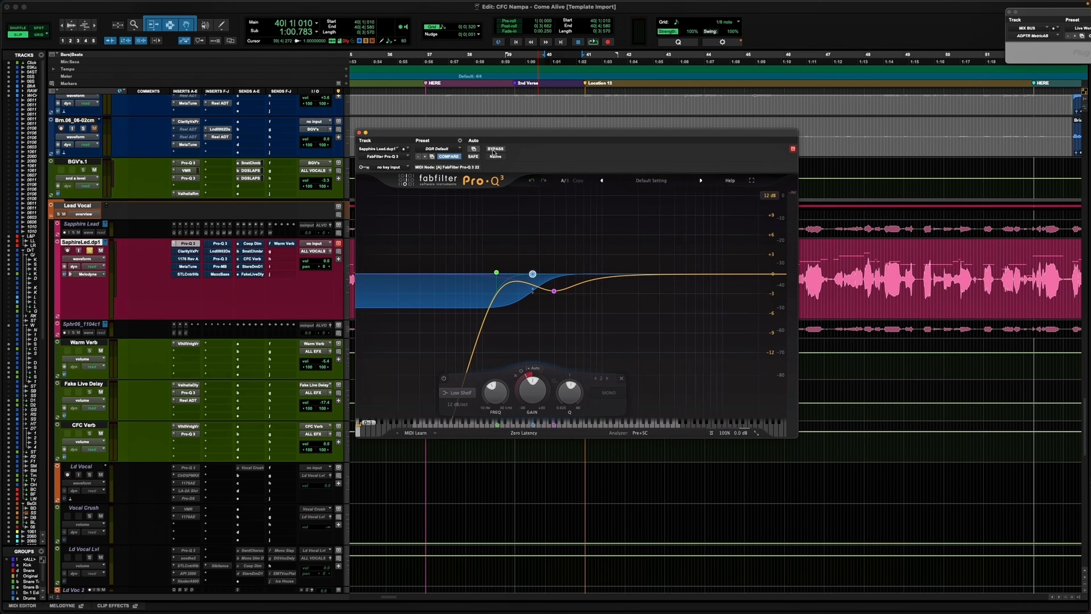
pyautogui.press('space')
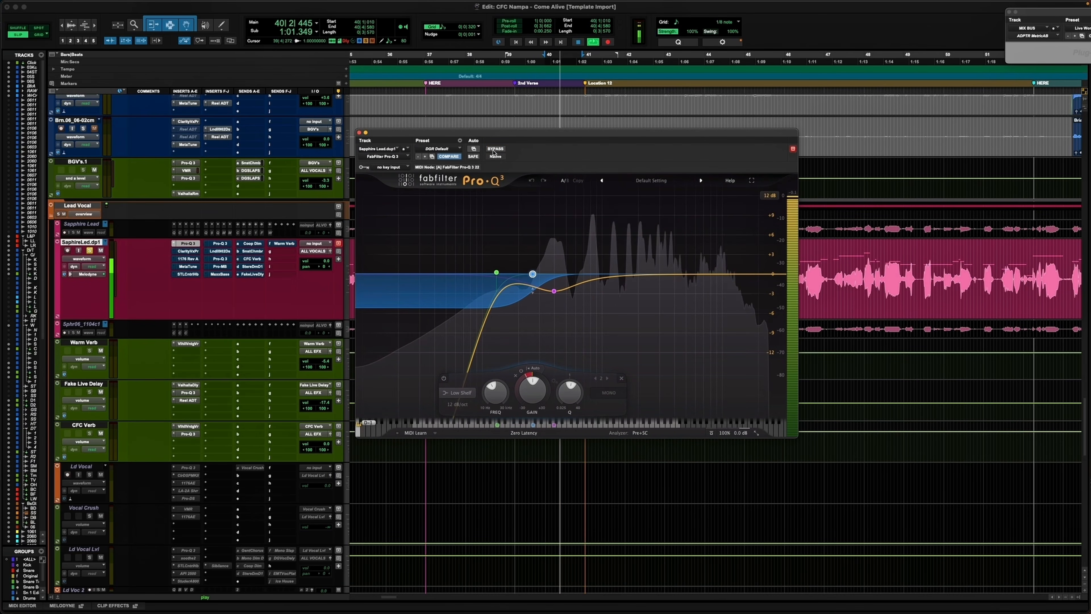
pyautogui.click(495, 149)
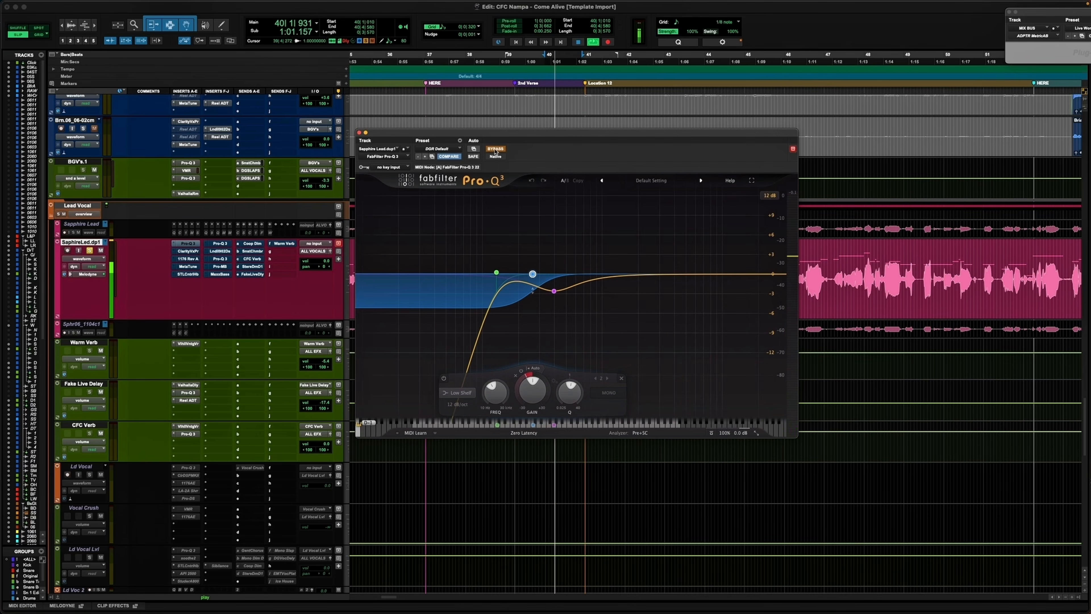
pyautogui.click(495, 149)
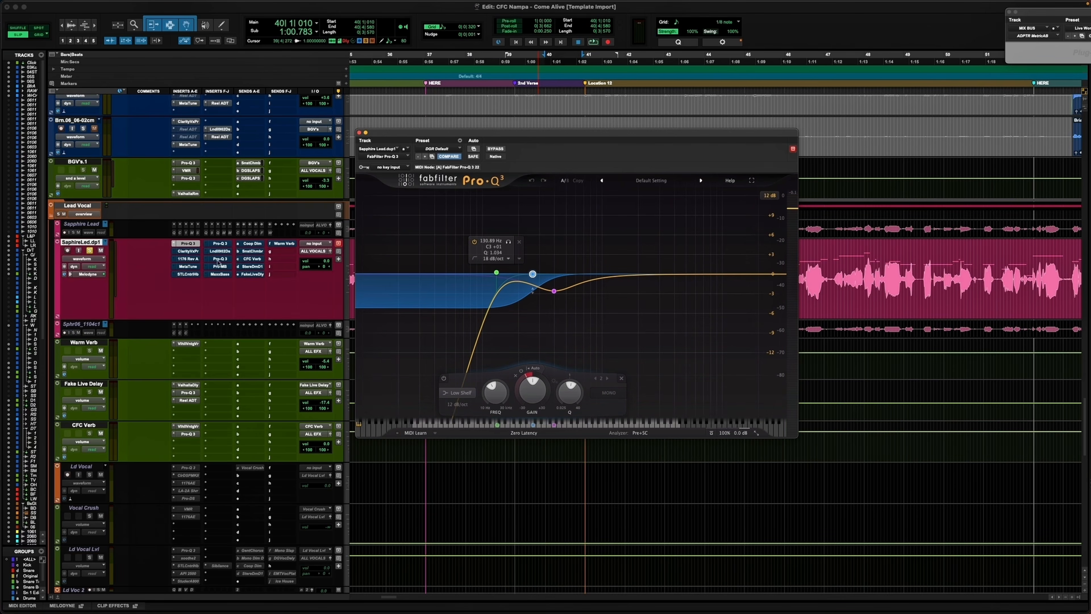
# Step: Open Clarity Vx Pro on the lead vocal track, take it out of bypass and play the selected phrase through it
pyautogui.click(188, 251)
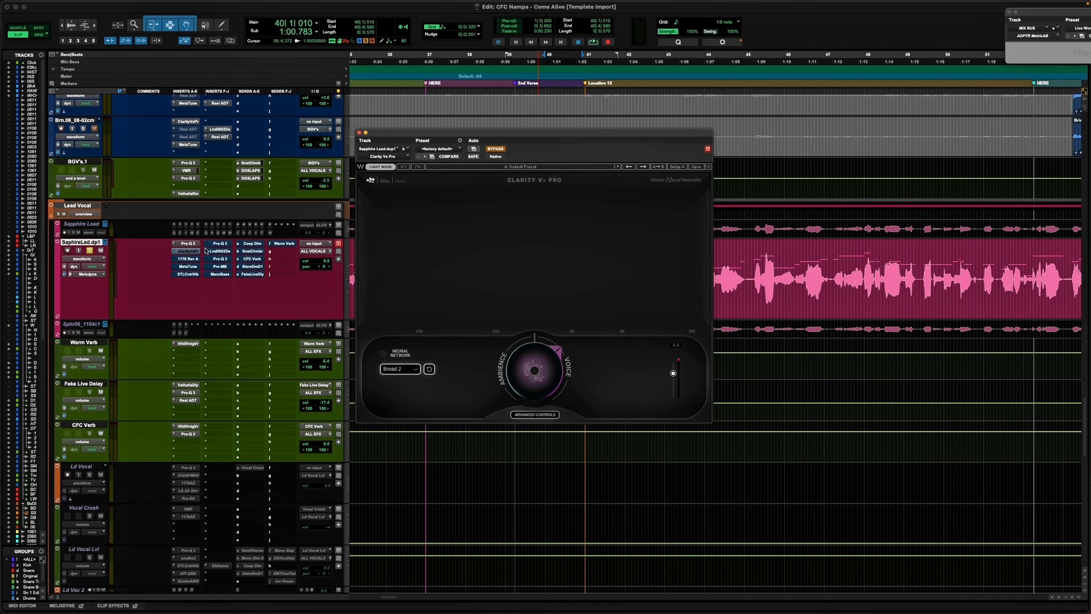
pyautogui.keyDown('super'); pyautogui.click(185, 254); pyautogui.keyUp('super')
pyautogui.click(189, 253)
pyautogui.click(190, 254)
pyautogui.moveTo(536, 135); pyautogui.dragTo(540, 194)
pyautogui.moveTo(537, 425)
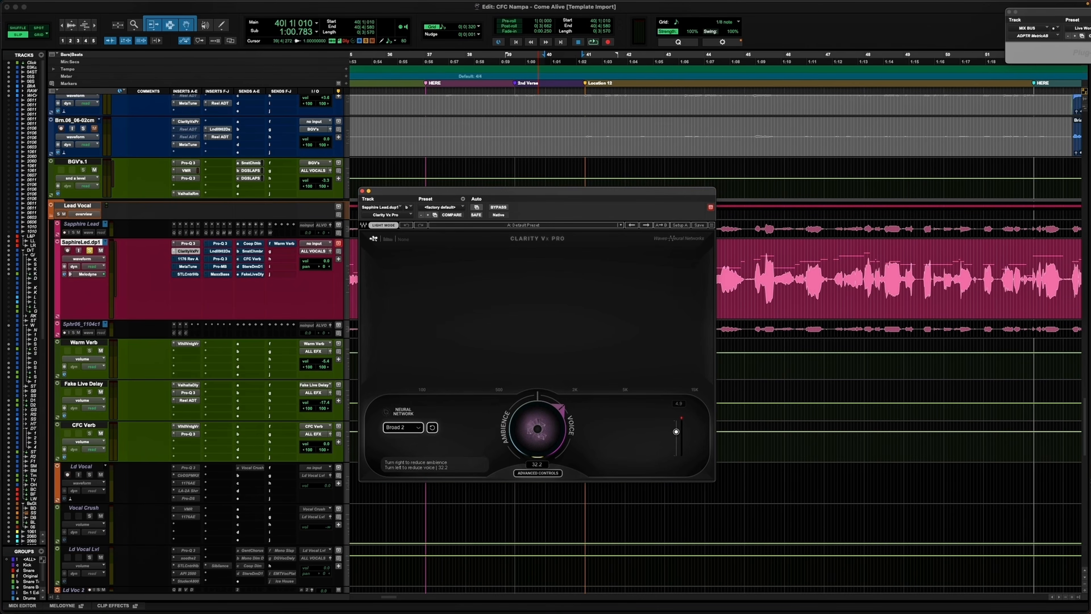
pyautogui.press('space')
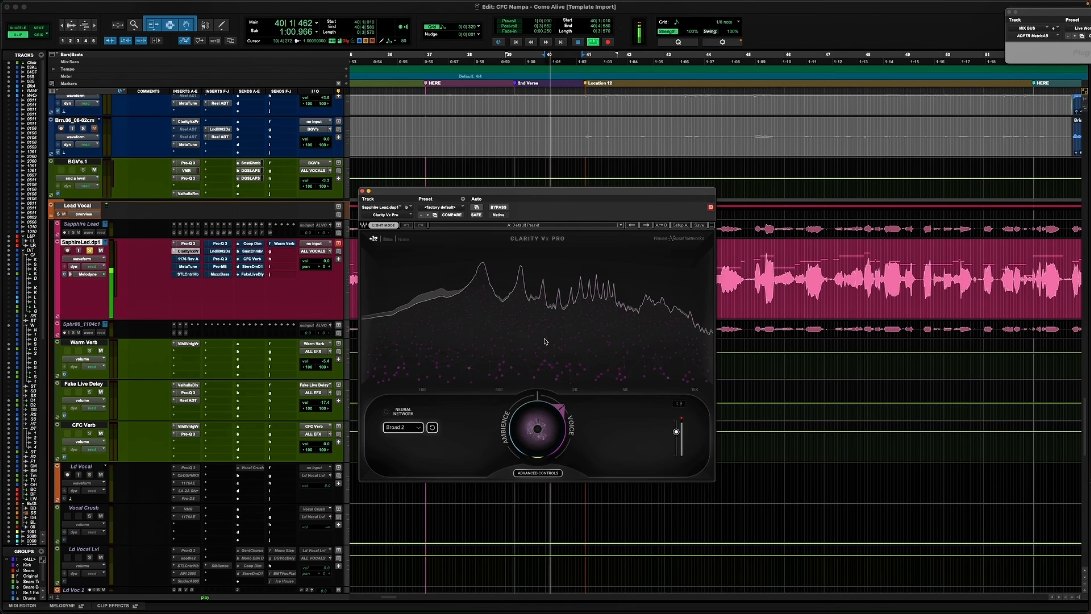
# Step: Play the lead vocal from about bar 39 and compare it with Clarity Vx Pro bypassed and active
pyautogui.moveTo(540, 197); pyautogui.dragTo(537, 133)
pyautogui.press('space')
pyautogui.click(514, 258)
pyautogui.press('space')
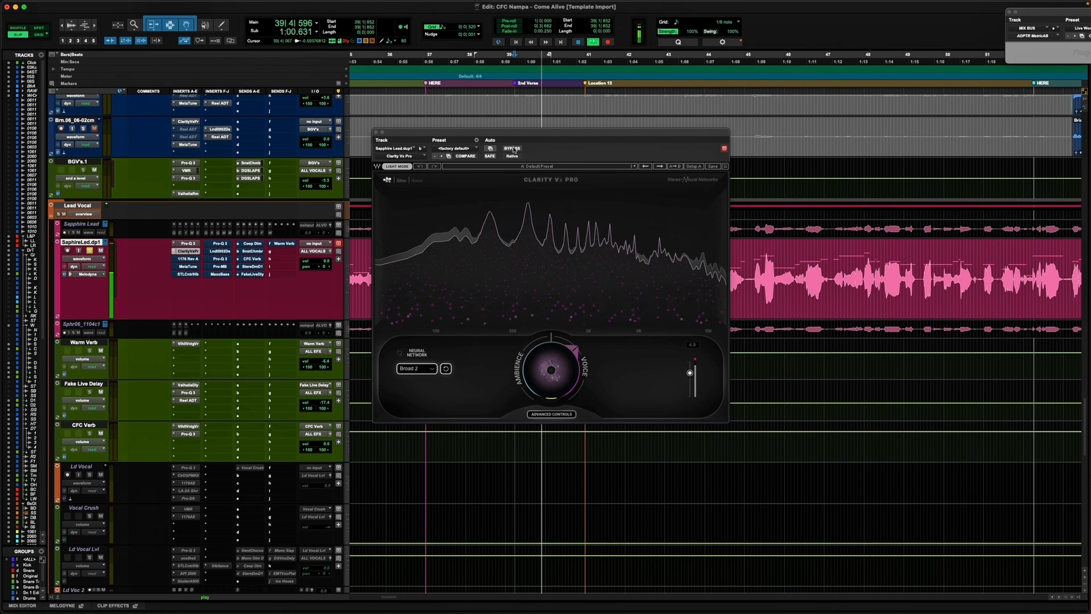
pyautogui.click(512, 148)
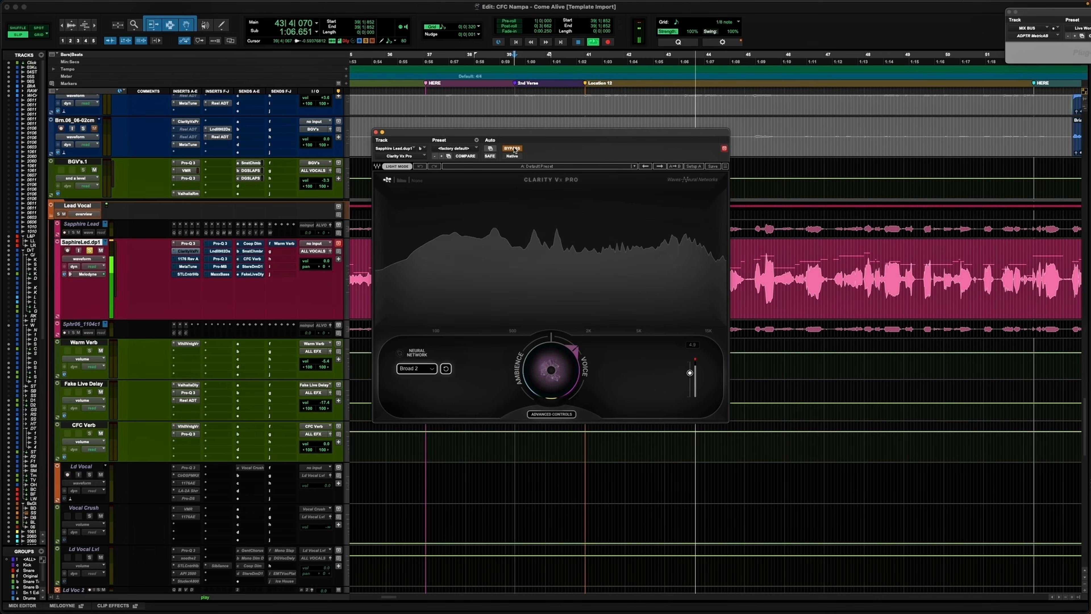
pyautogui.click(513, 149)
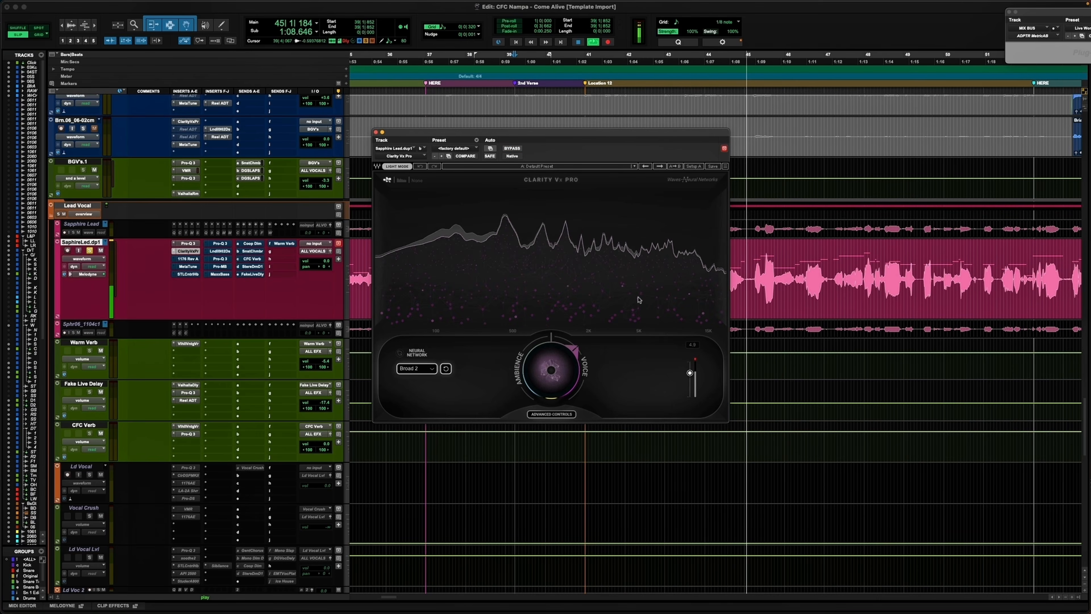
# Step: Set Clarity Vx Pro's ambience/voice control to 29.4, stop playback and close the plug-in
pyautogui.moveTo(551, 369); pyautogui.dragTo(551, 372)
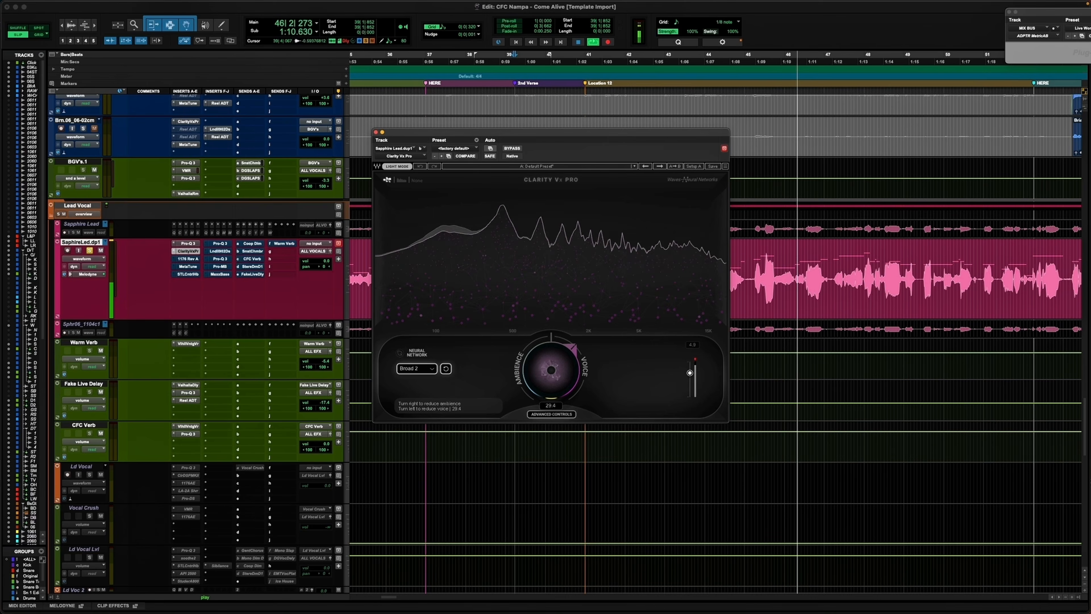
pyautogui.press('space')
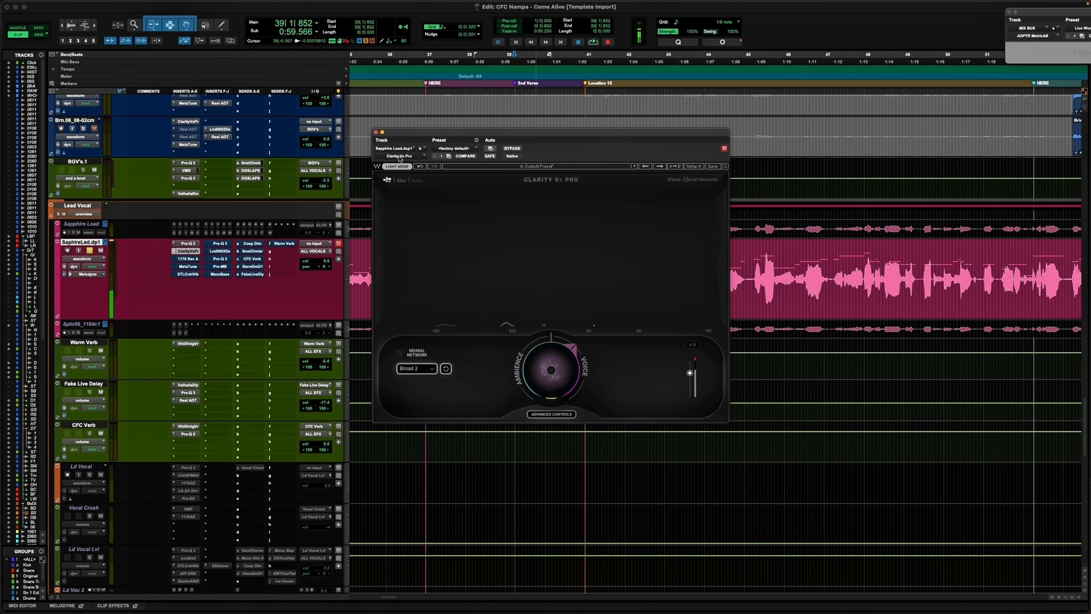
pyautogui.click(376, 132)
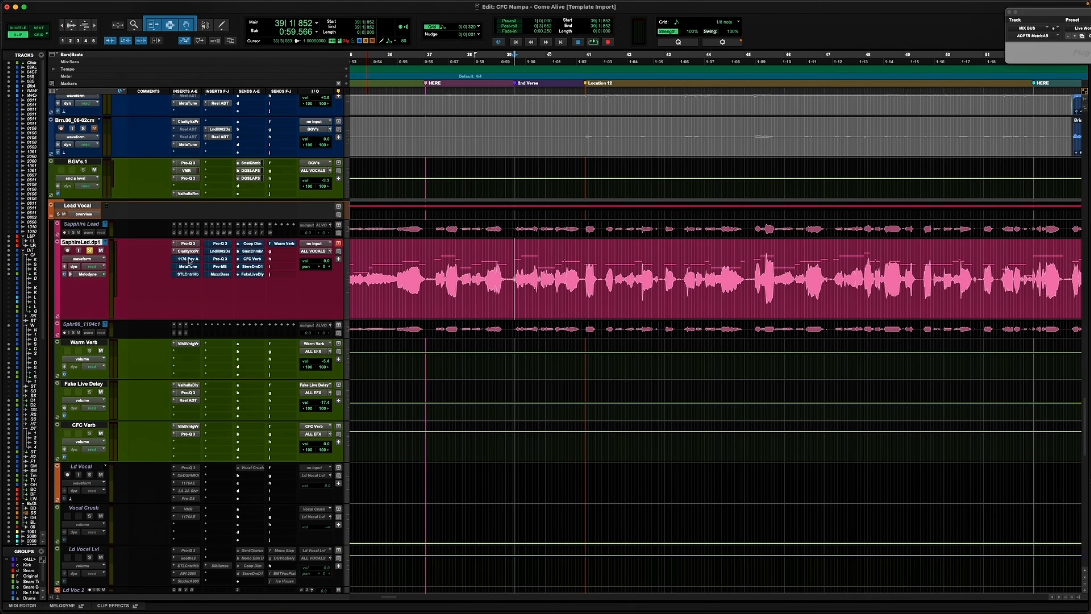
# Step: Examine the lead vocal waveform's levels across the whole song and around the 2nd Verse marker
pyautogui.press('r')
pyautogui.press('r')
pyautogui.press('r')
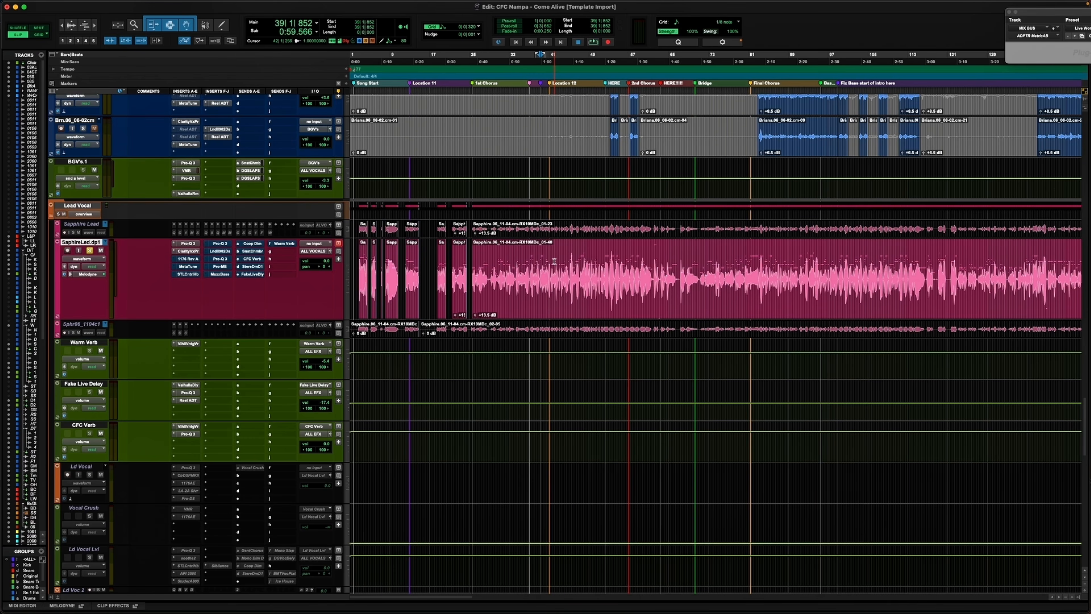
pyautogui.press('r')
pyautogui.press('super+alt+bracketright')
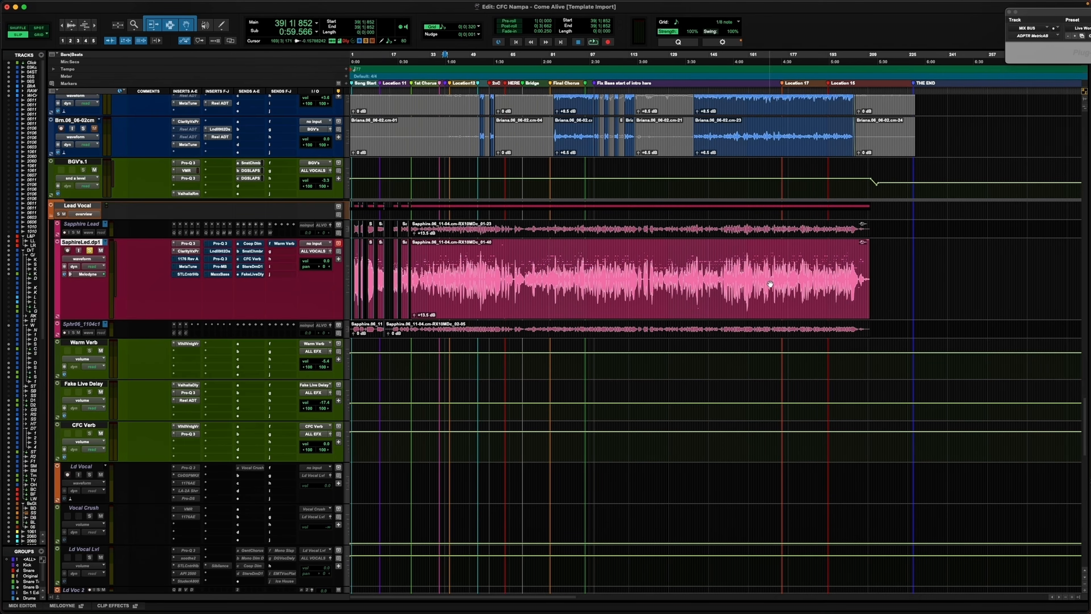
pyautogui.press('super+bracketright')
pyautogui.press('super+bracketright')
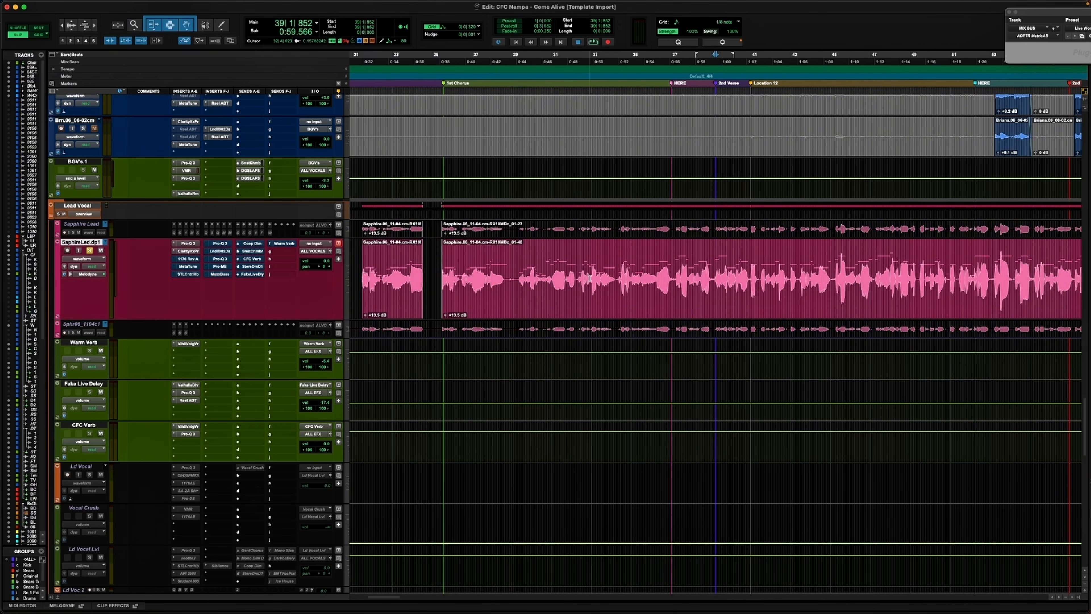
pyautogui.press('super+alt+bracketright')
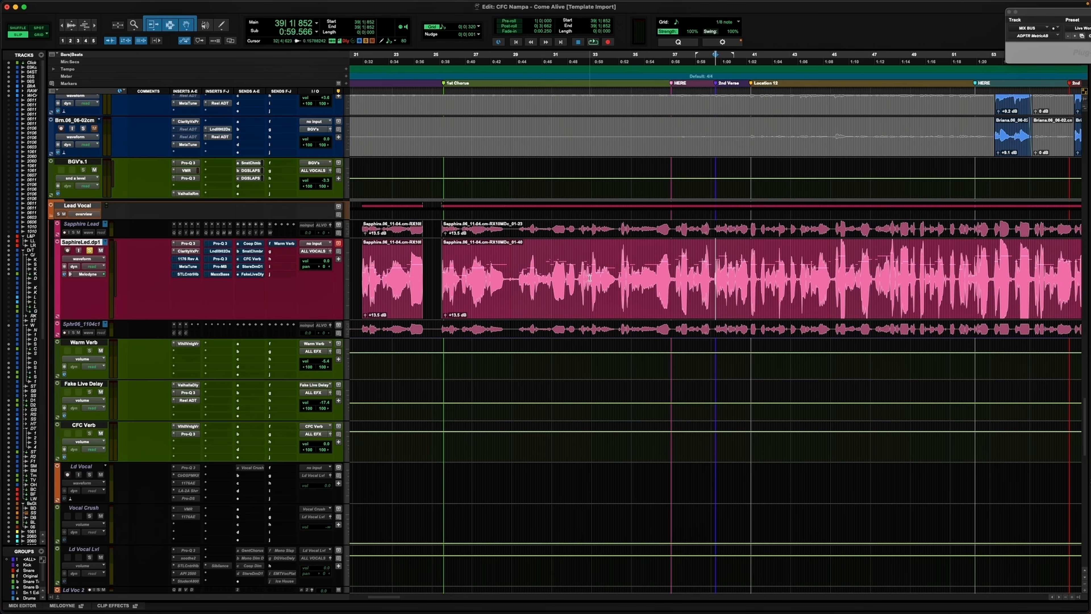
pyautogui.press('super+bracketright')
pyautogui.press('super+bracketright')
pyautogui.press('super+alt+bracketleft')
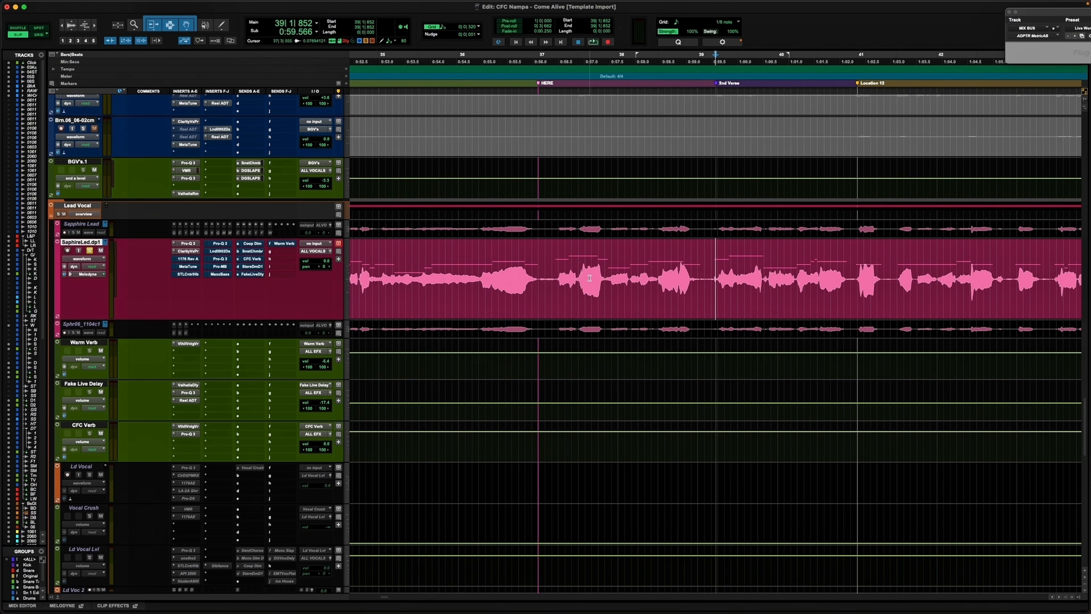
pyautogui.hscroll(5, 559, 278)
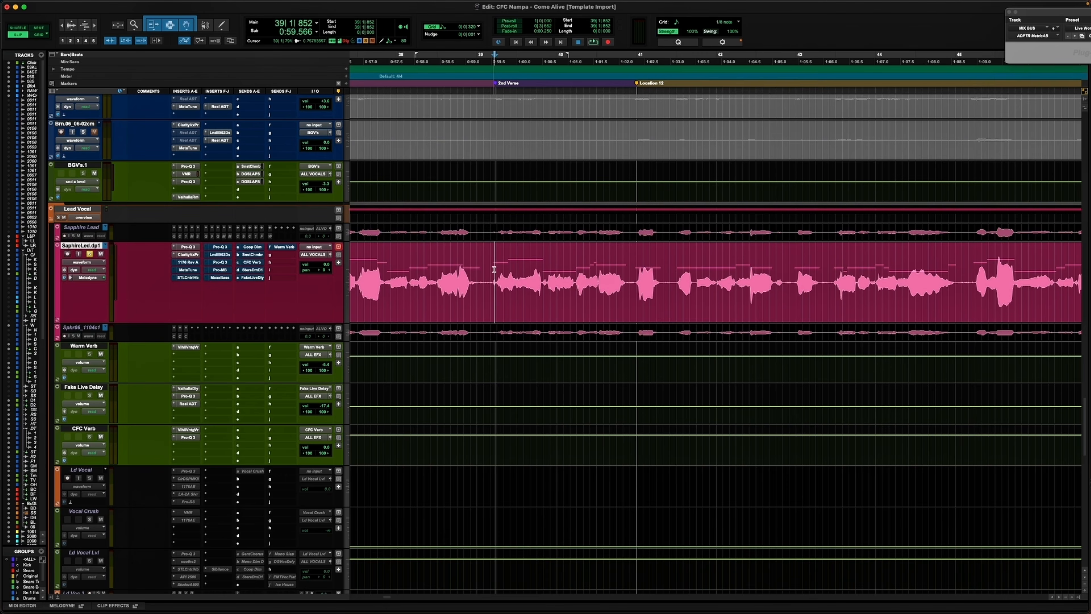
# Step: Open the 1176 Rev A on the lead vocal and compare playback with it active and bypassed, leaving it active
pyautogui.click(187, 261)
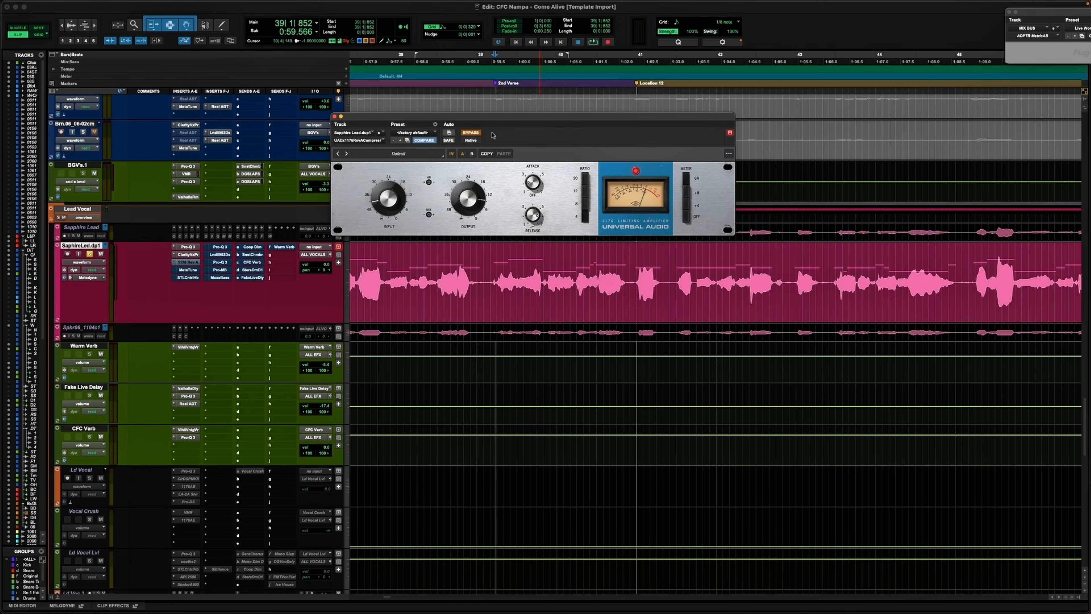
pyautogui.click(471, 133)
pyautogui.press('space')
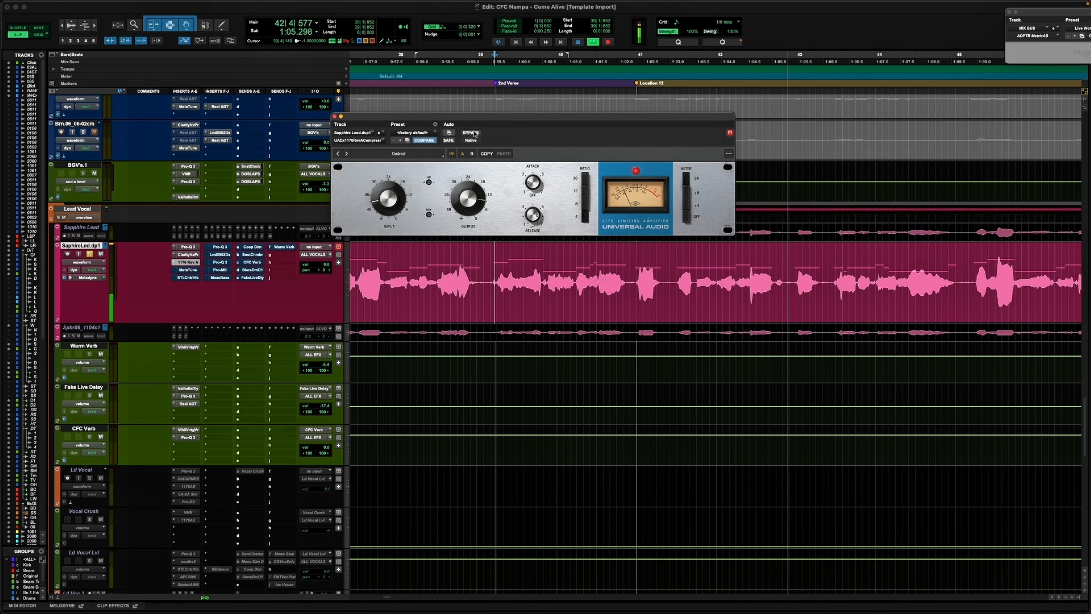
pyautogui.click(470, 133)
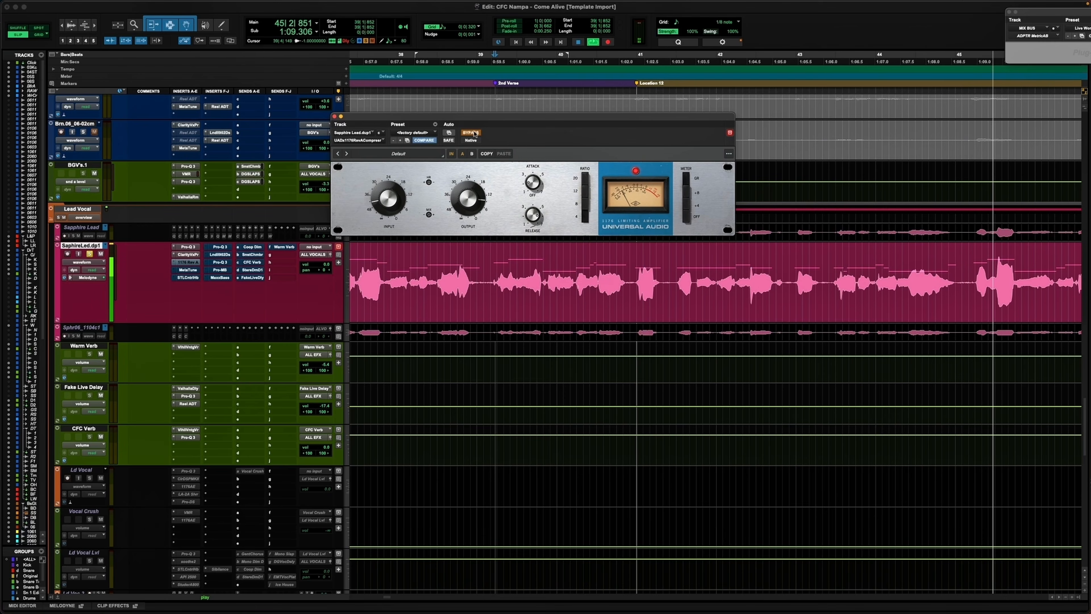
pyautogui.press('space')
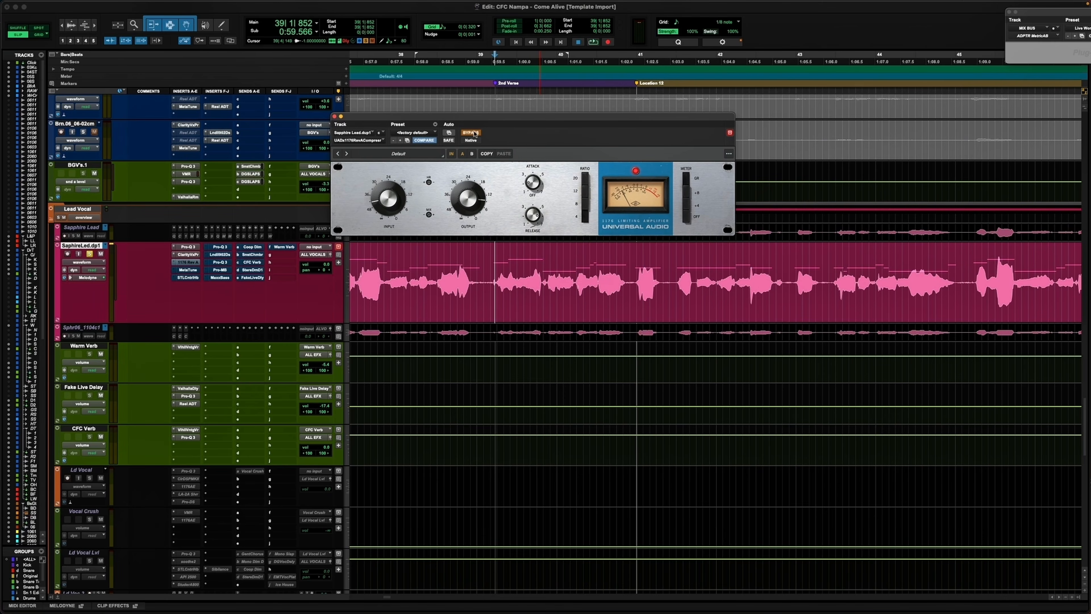
pyautogui.click(475, 133)
# Step: Open MetaTune on the lead vocal and take it out of bypass, and bring up the track's STL ControlHub
pyautogui.click(191, 270)
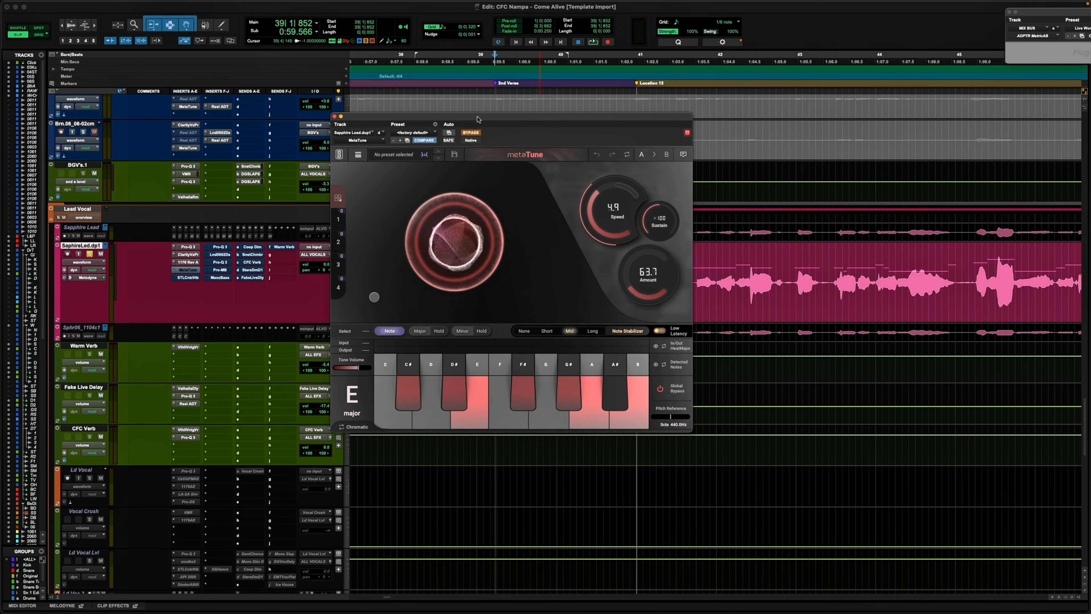
pyautogui.moveTo(476, 119); pyautogui.dragTo(505, 98)
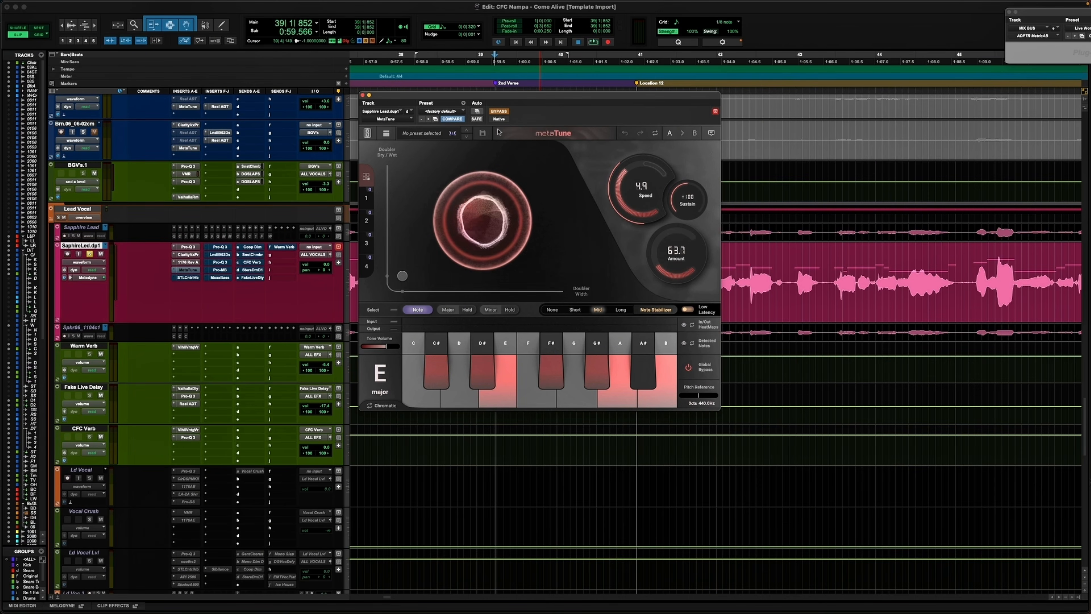
pyautogui.click(187, 277)
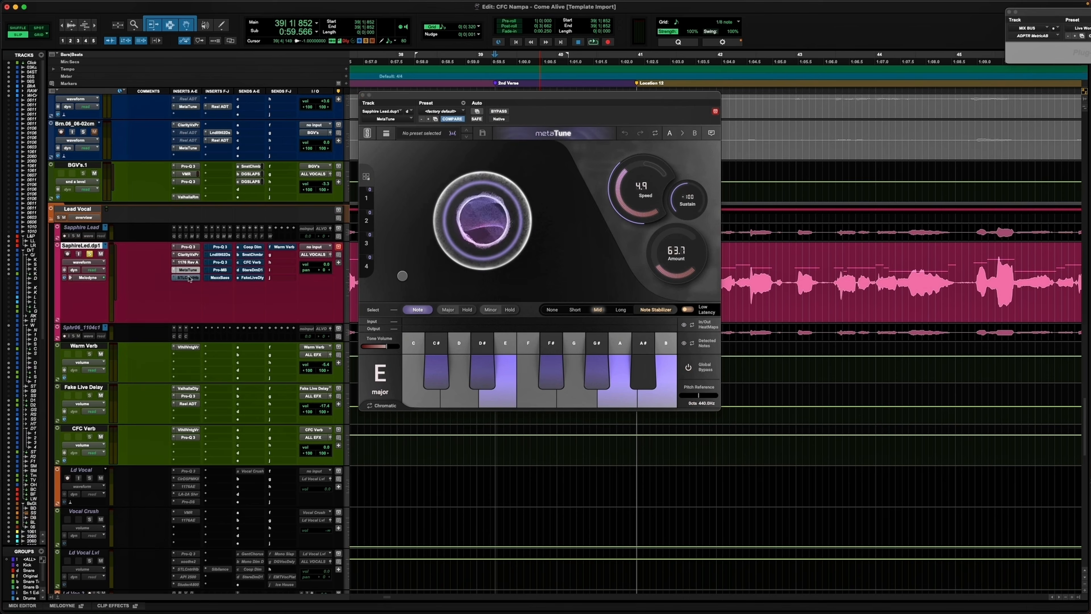
pyautogui.moveTo(519, 103); pyautogui.dragTo(447, 114)
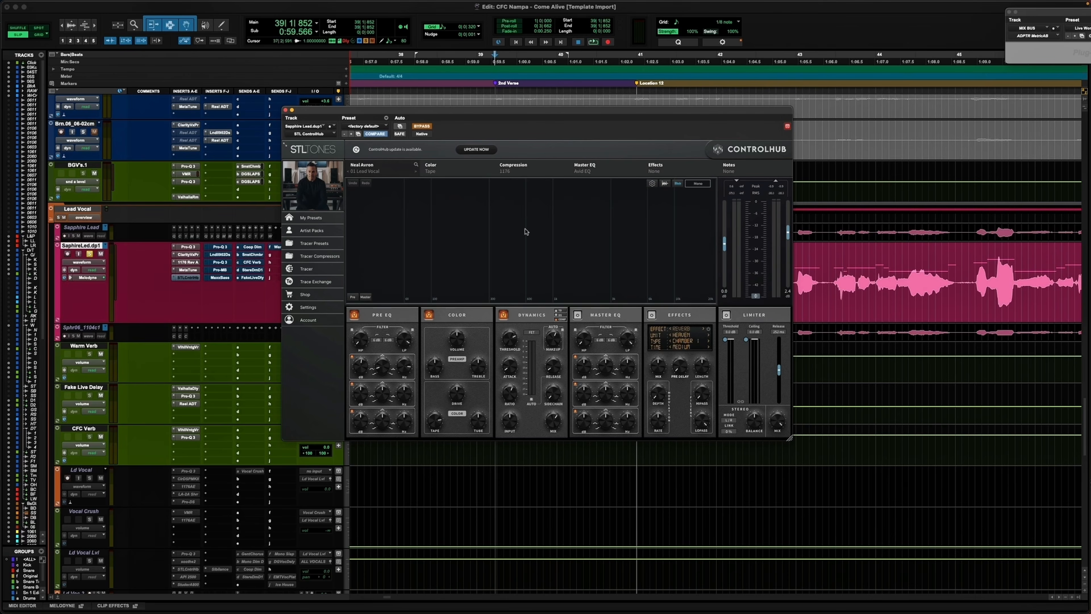
pyautogui.moveTo(518, 113); pyautogui.dragTo(511, 96)
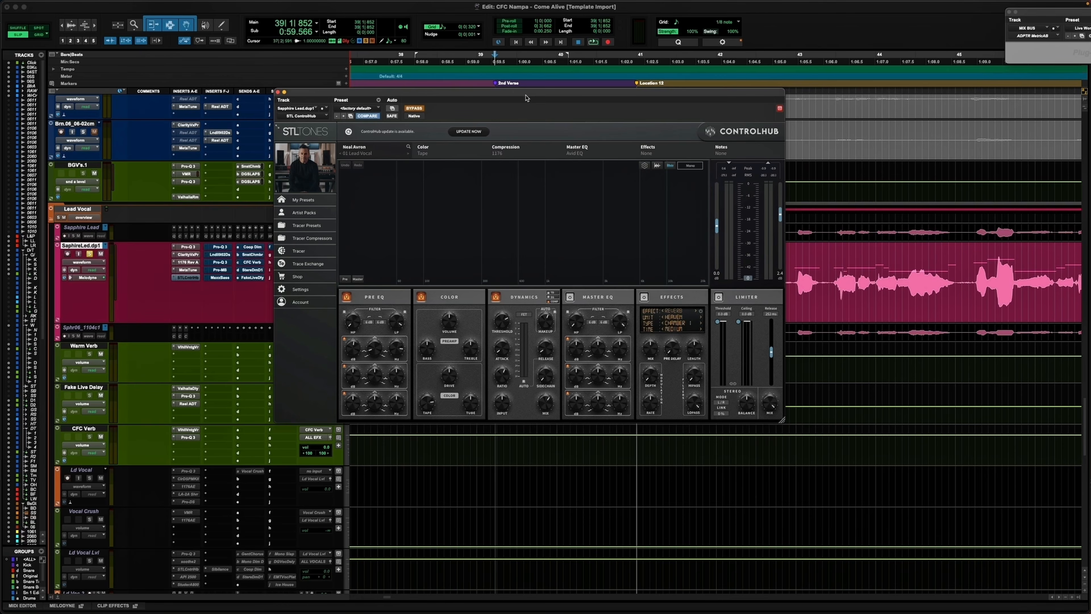
# Step: Insert the stereo CLA Vocals plug-in on the BGV's.1 track, in the slot beside VMR
pyautogui.click(217, 175)
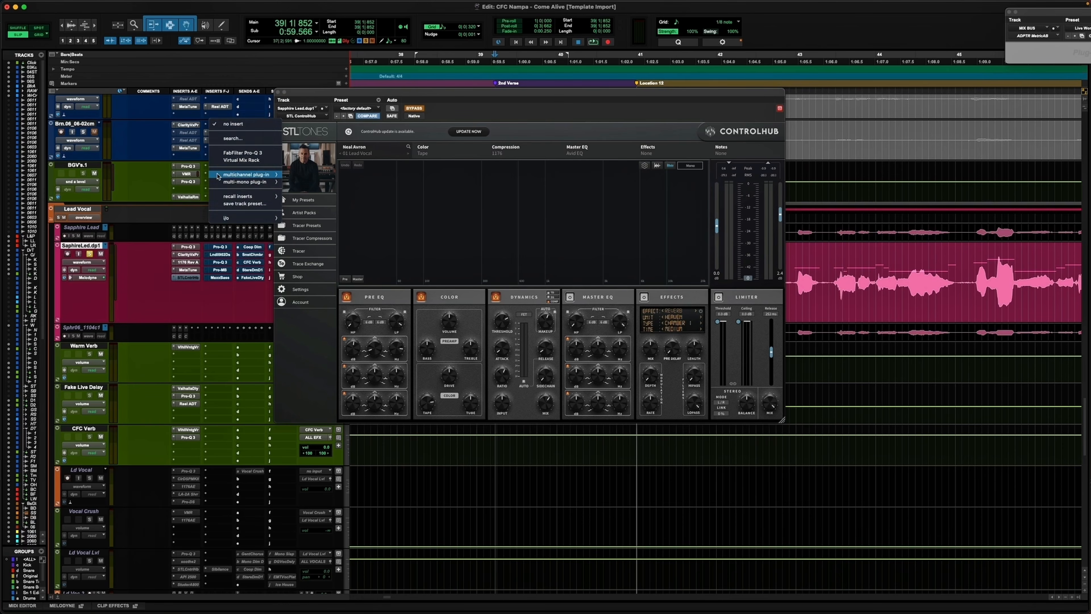
pyautogui.write('cla vocal')
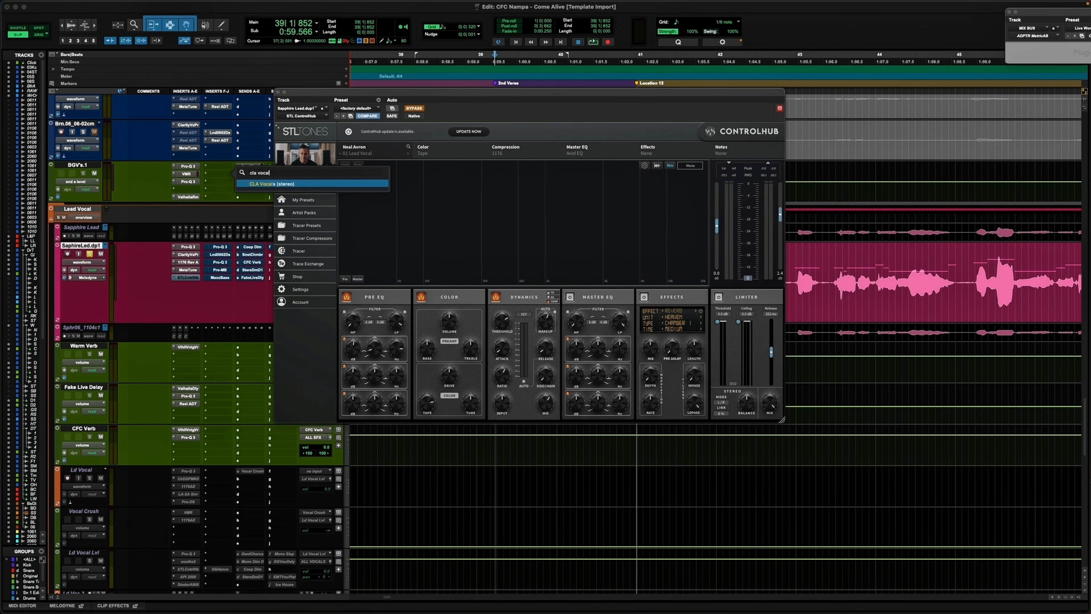
pyautogui.press('Return')
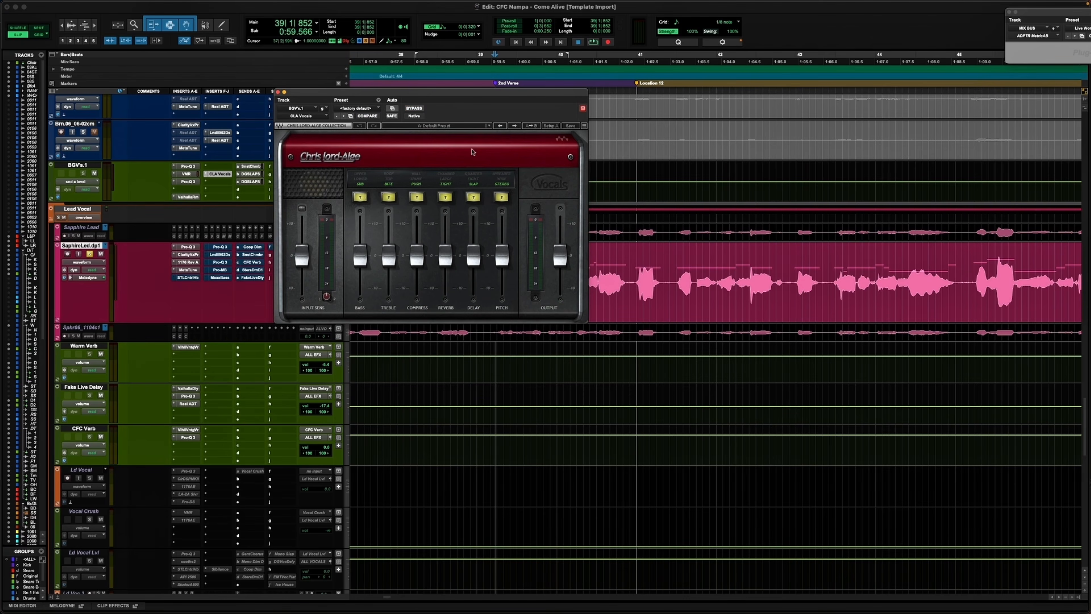
pyautogui.moveTo(441, 104); pyautogui.dragTo(561, 154)
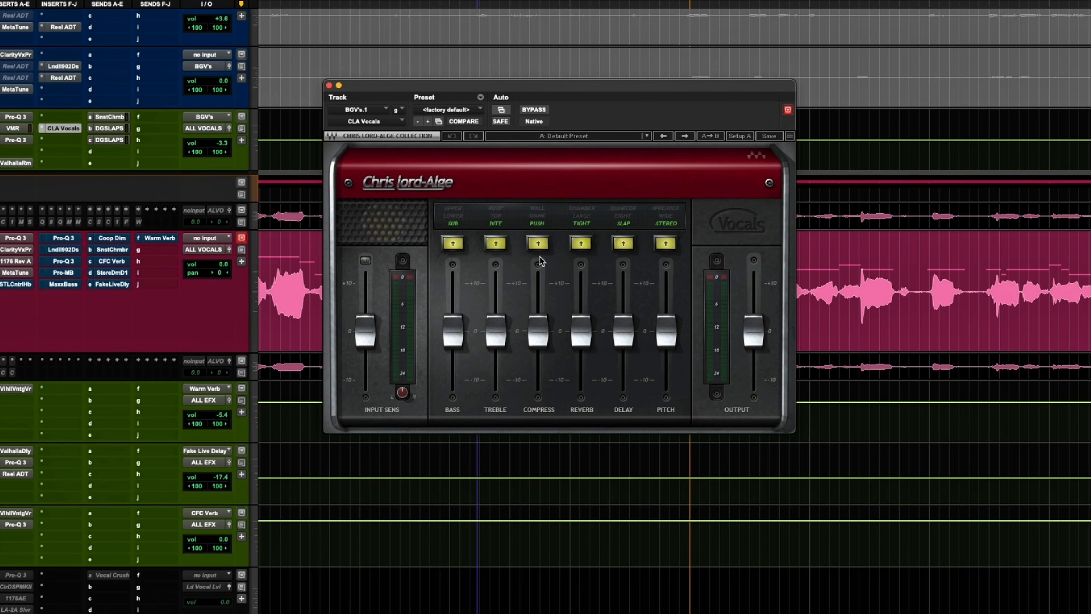
# Step: In CLA Vocals, lower the reverb, raise the delay and pitch levels, and switch the pitch mode to Spreader
pyautogui.click(586, 331)
pyautogui.moveTo(581, 331); pyautogui.dragTo(581, 361)
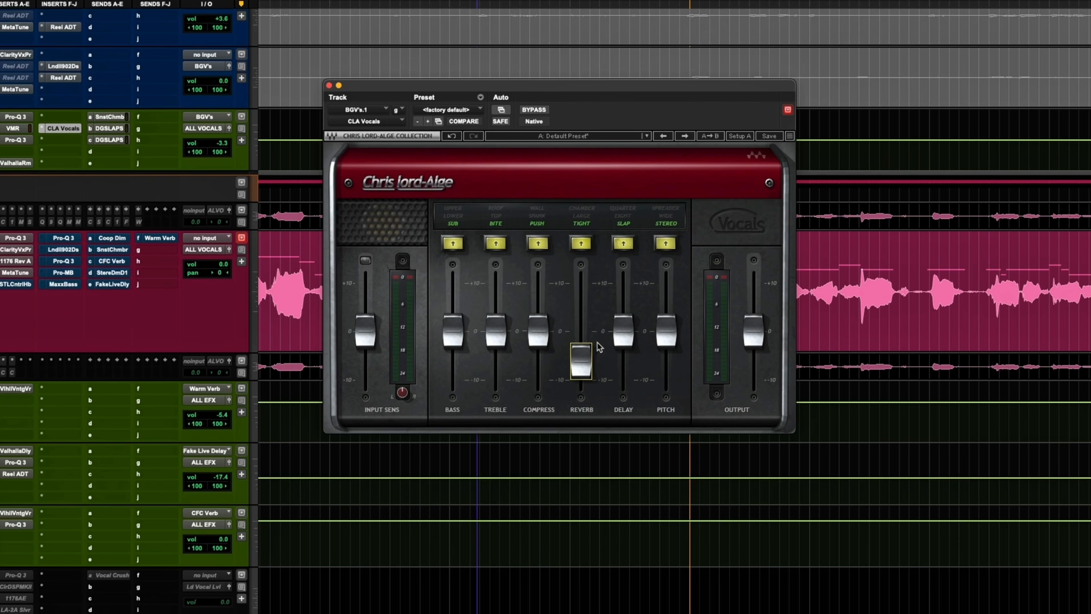
pyautogui.moveTo(623, 318); pyautogui.dragTo(623, 291)
pyautogui.click(672, 247)
pyautogui.moveTo(665, 331); pyautogui.dragTo(666, 296)
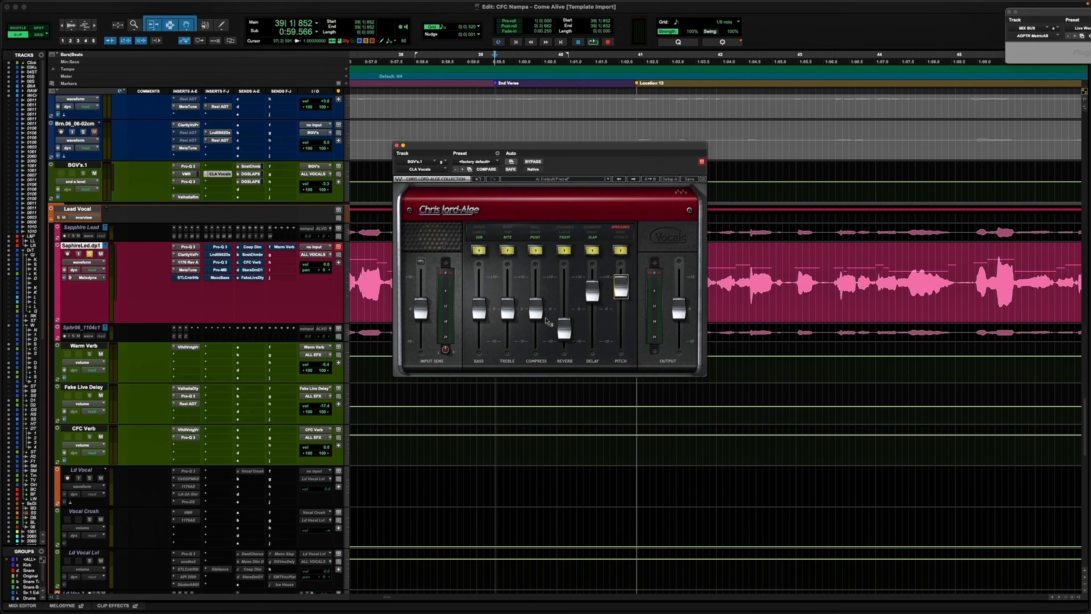
# Step: Remove CLA Vocals from the BGV's.1 track and close its empty plug-in window
pyautogui.click(206, 173)
pyautogui.click(223, 124)
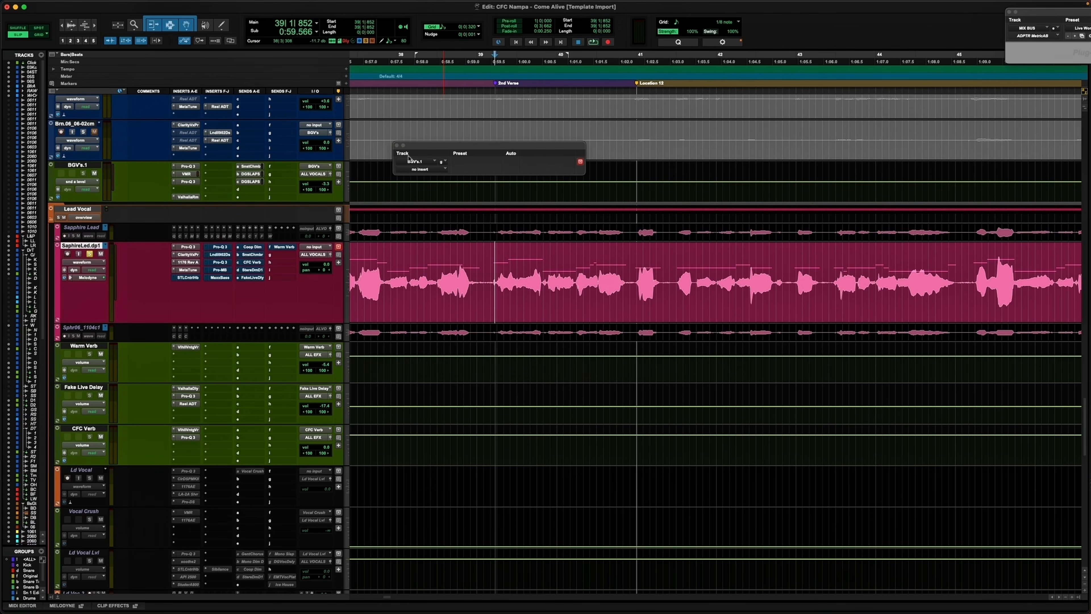
pyautogui.click(396, 146)
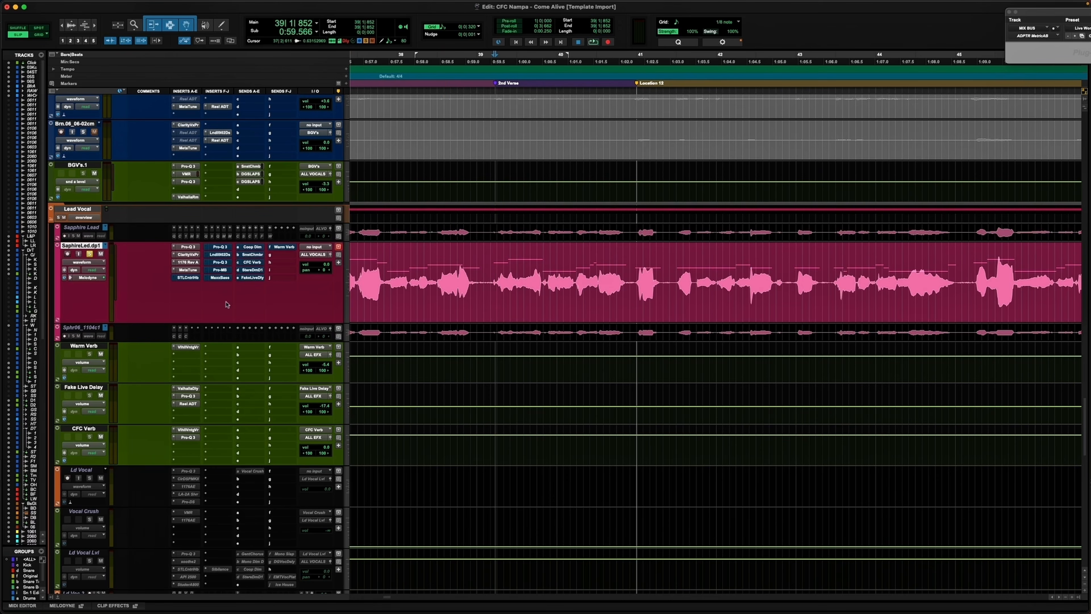
# Step: Open STL ControlHub on the lead vocal and compare playback with it active and bypassed, leaving it active
pyautogui.click(188, 278)
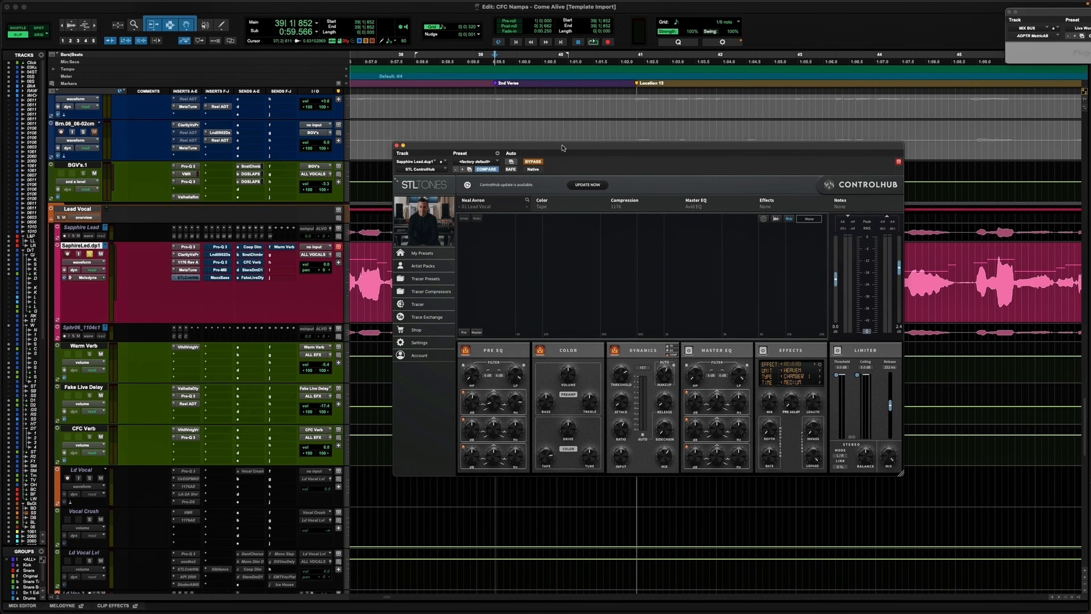
pyautogui.moveTo(561, 146); pyautogui.dragTo(493, 104)
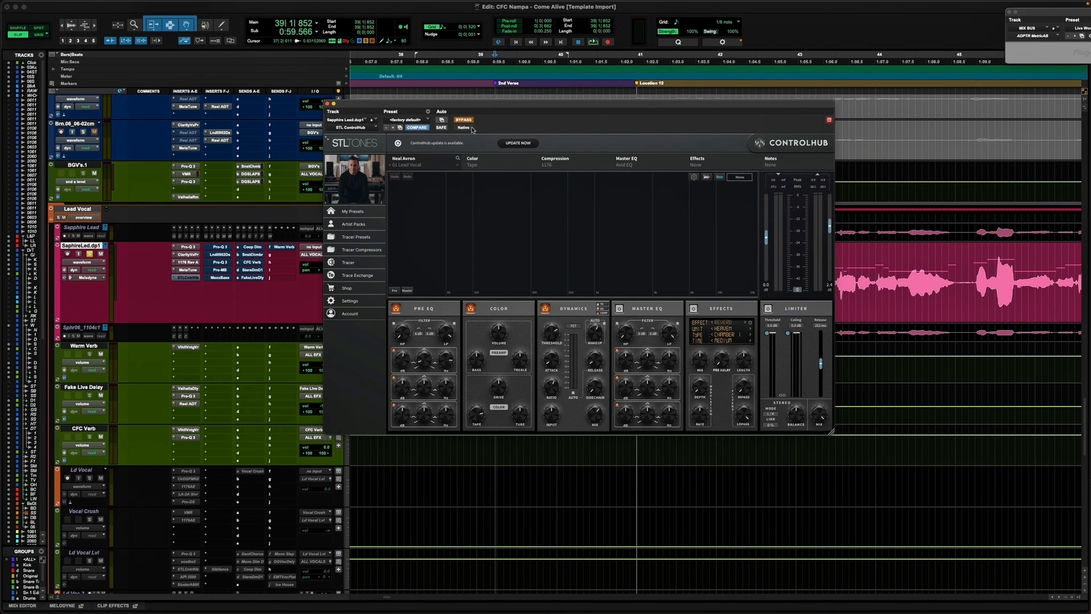
pyautogui.click(463, 120)
pyautogui.click(463, 121)
pyautogui.press('space')
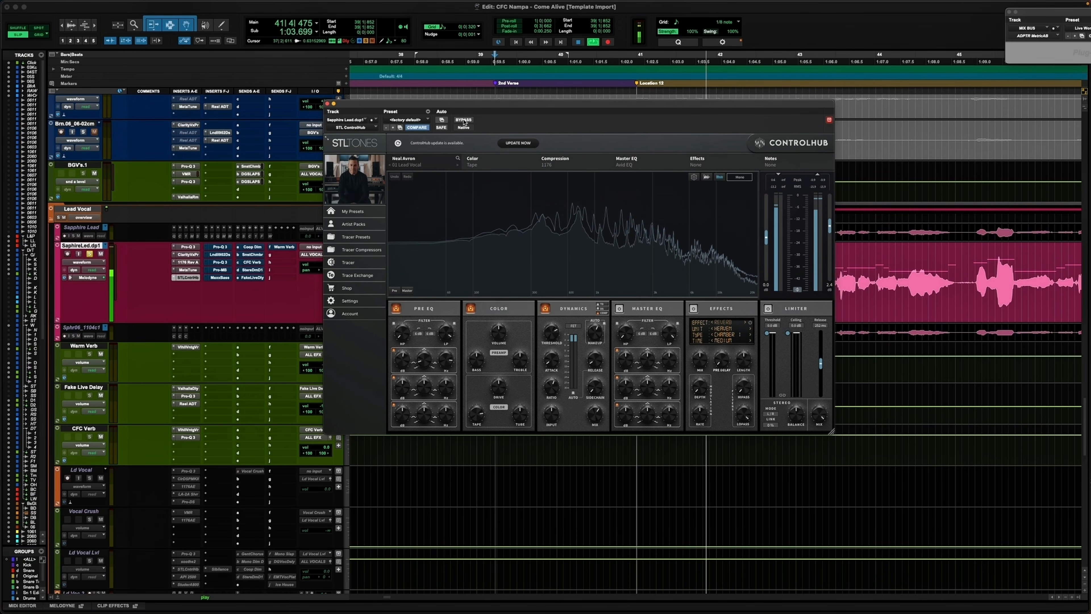
pyautogui.click(463, 121)
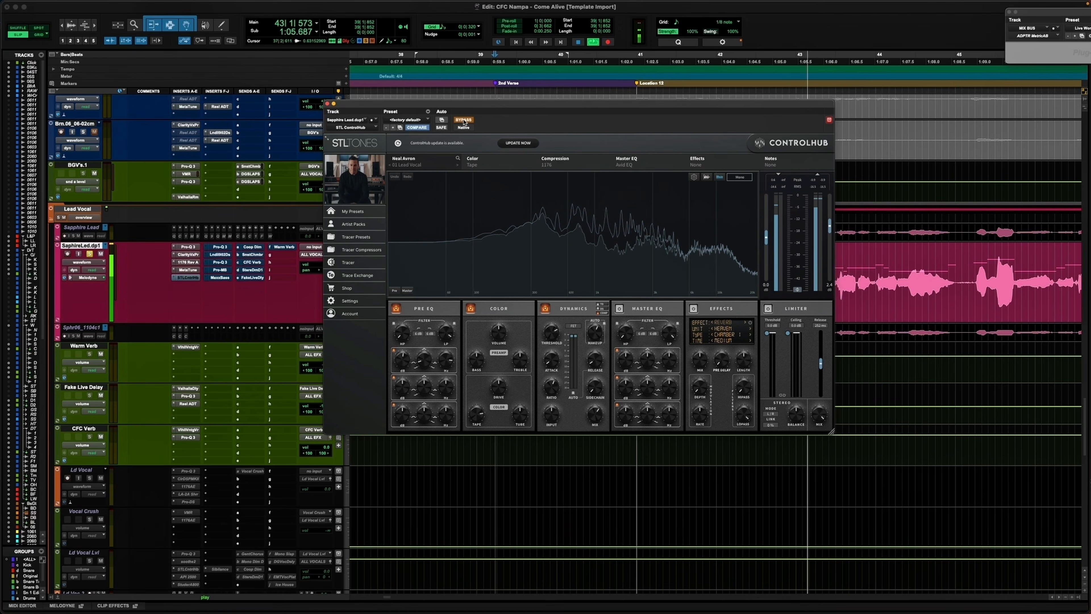
pyautogui.click(463, 121)
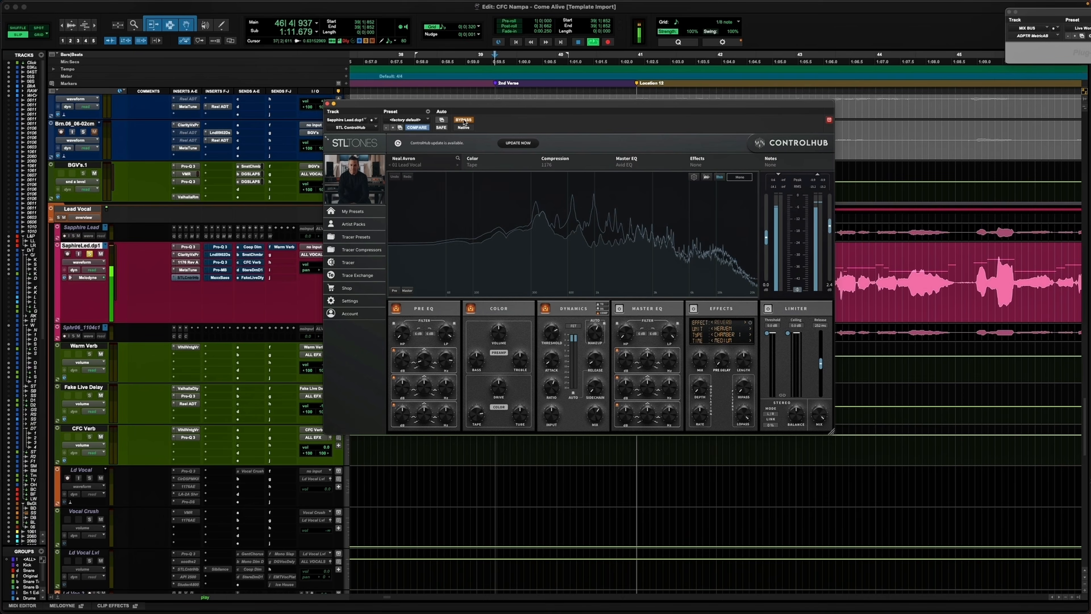
pyautogui.click(463, 120)
pyautogui.click(464, 121)
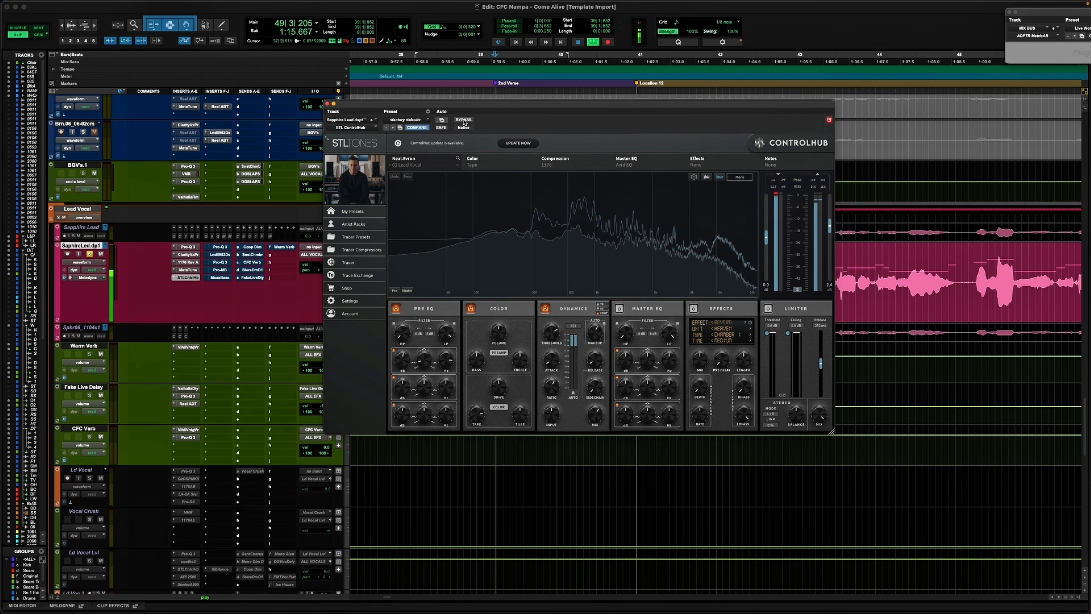
pyautogui.press('space')
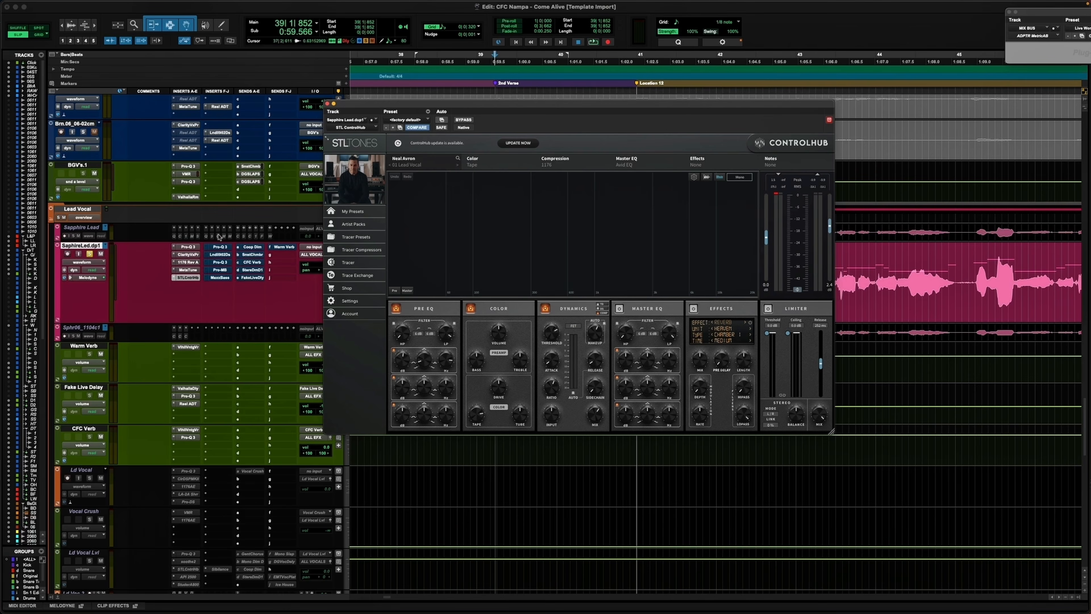
# Step: Open the lead vocal's second Pro-Q 3, examine its two EQ bands, and take the plug-in out of bypass
pyautogui.click(221, 247)
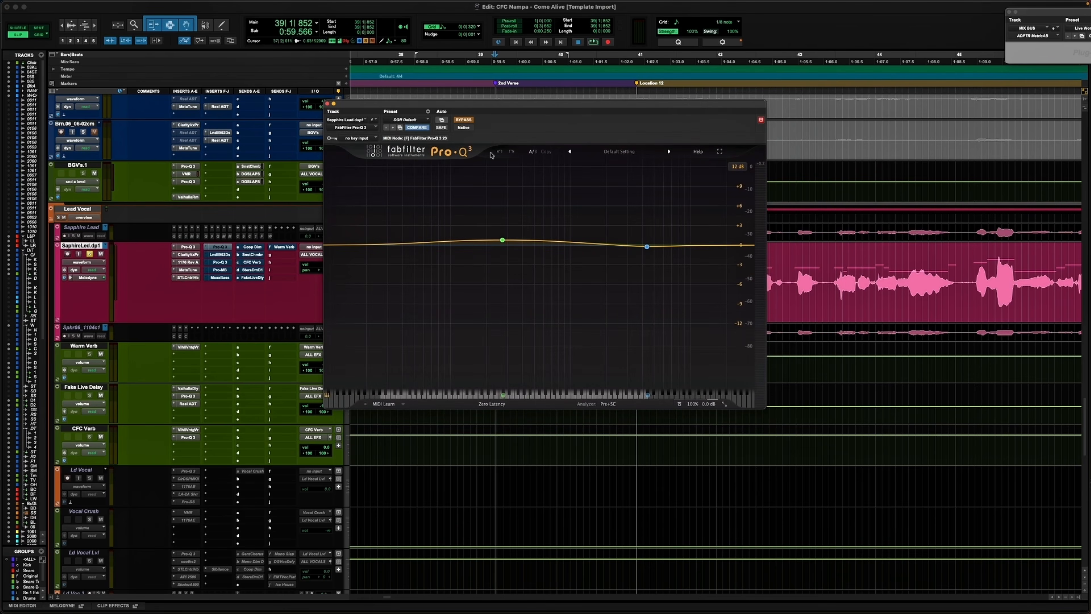
pyautogui.moveTo(507, 243)
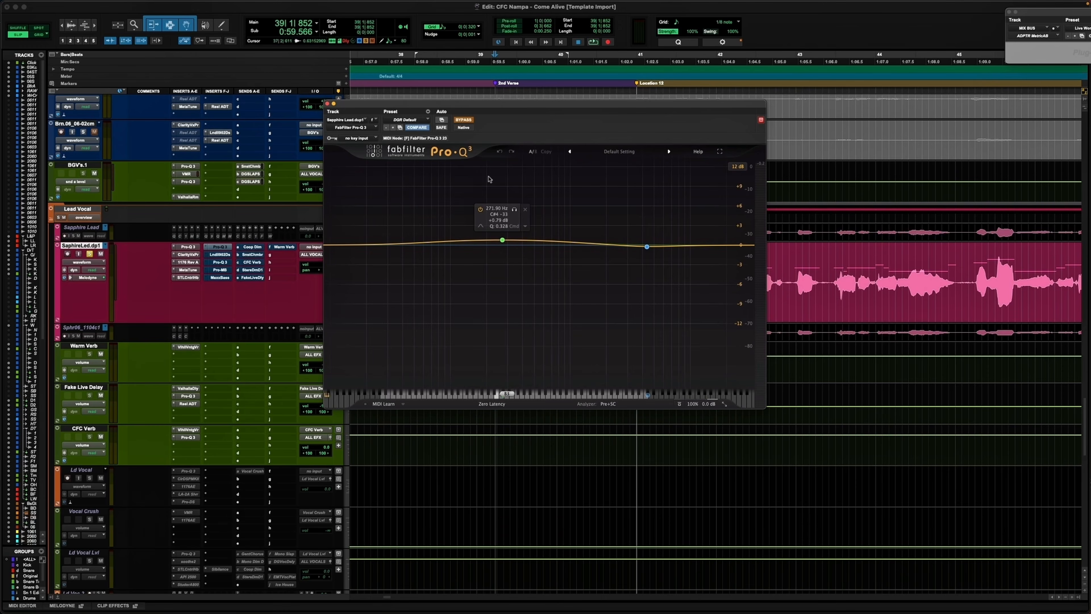
pyautogui.moveTo(647, 247)
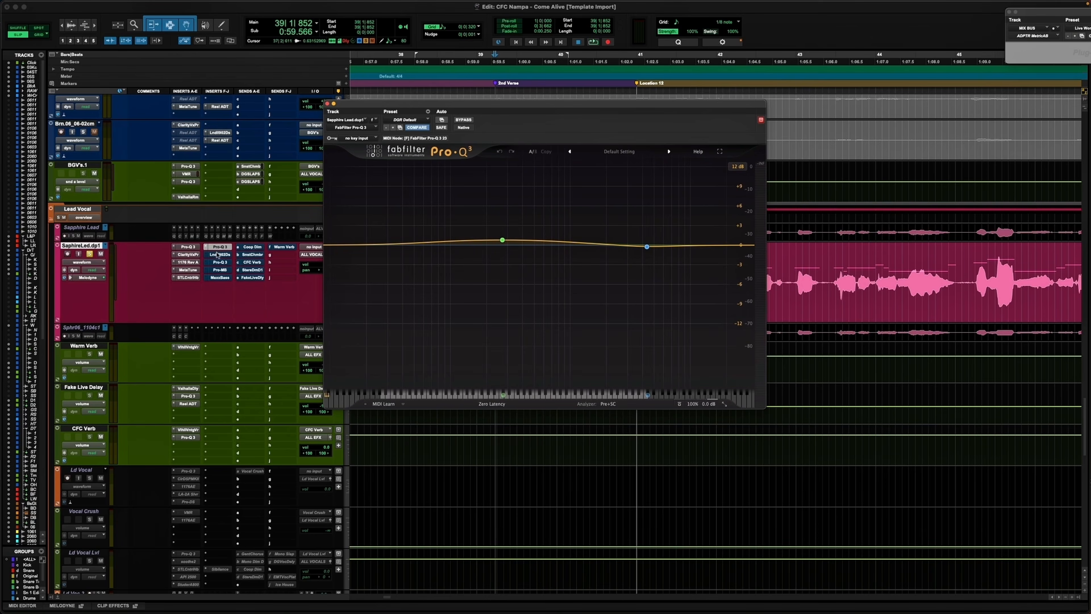
# Step: Open the Lindell 902 De-Esser on the lead vocal, take it out of bypass, and reposition its window
pyautogui.click(221, 255)
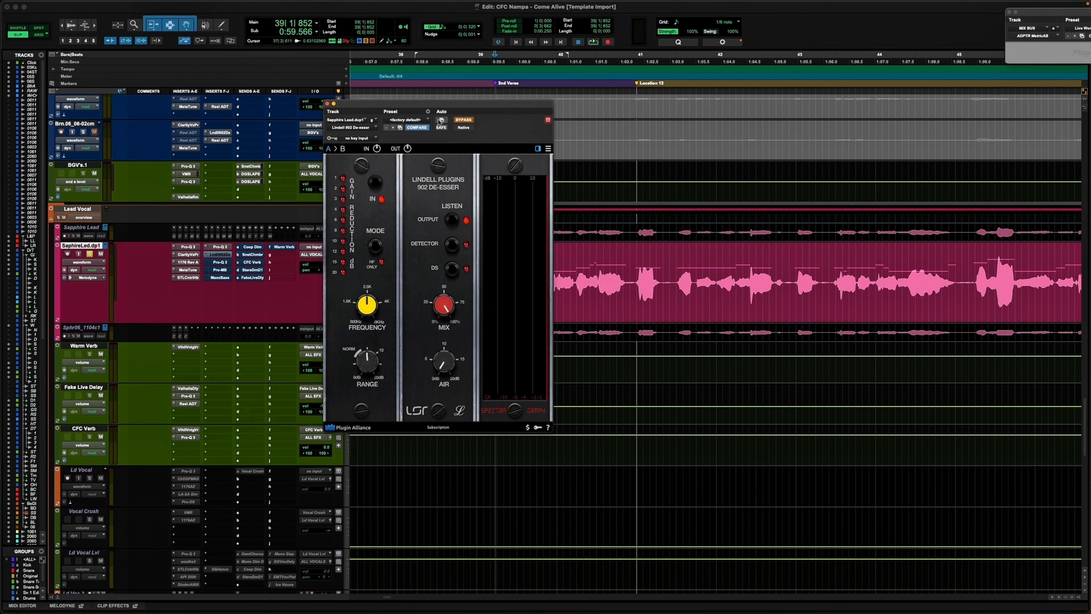
pyautogui.click(464, 120)
pyautogui.moveTo(449, 111); pyautogui.dragTo(614, 96)
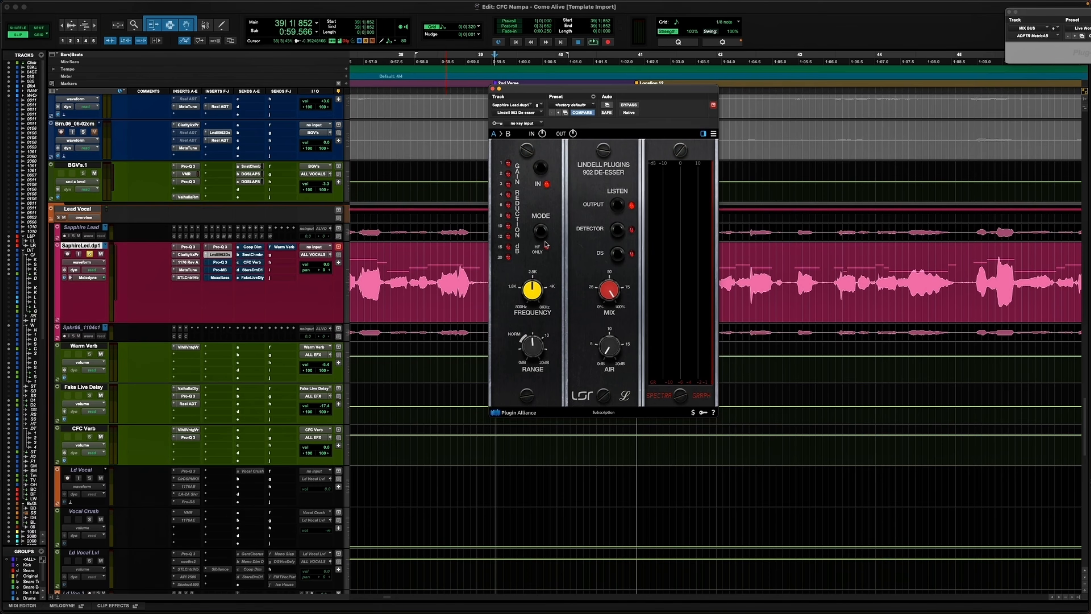
# Step: Turn the Noise option off in the lead vocal's Lindell 902 De-Esser
pyautogui.scroll(5, 232, 263)
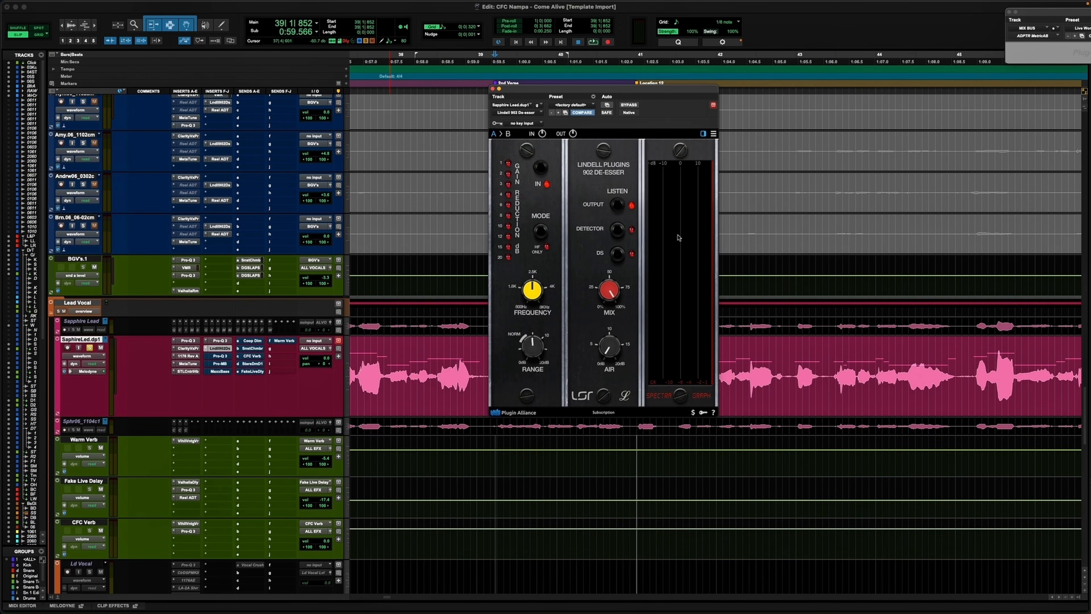
pyautogui.click(714, 134)
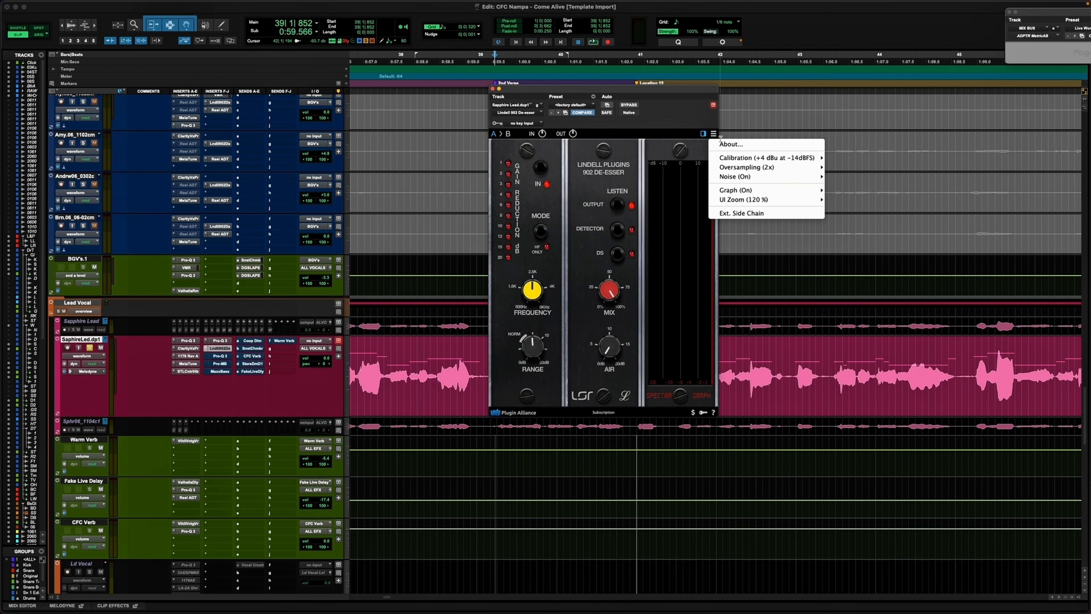
pyautogui.click(717, 134)
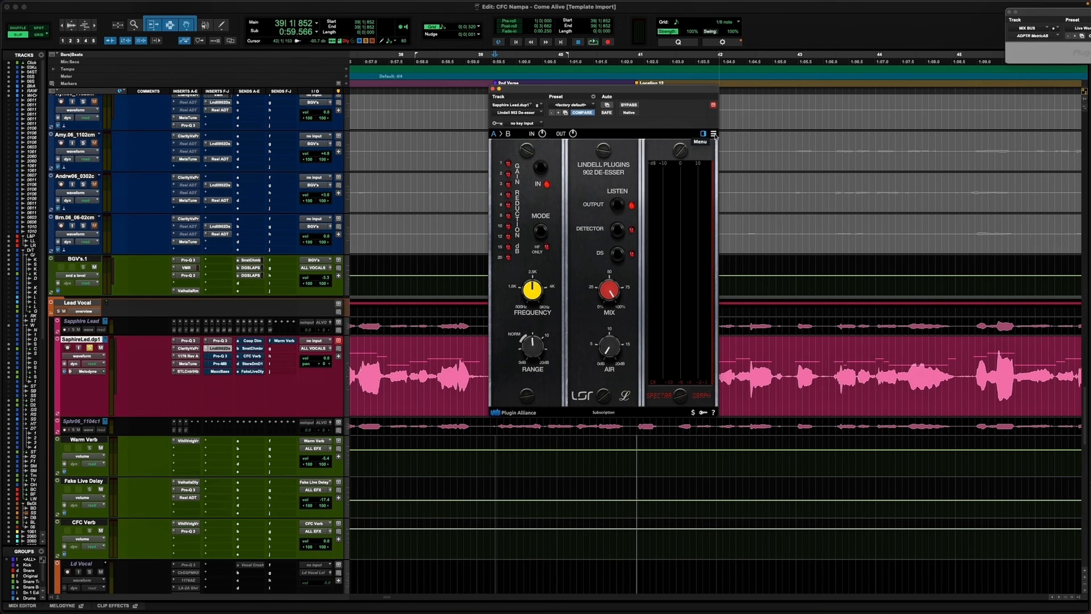
pyautogui.click(714, 135)
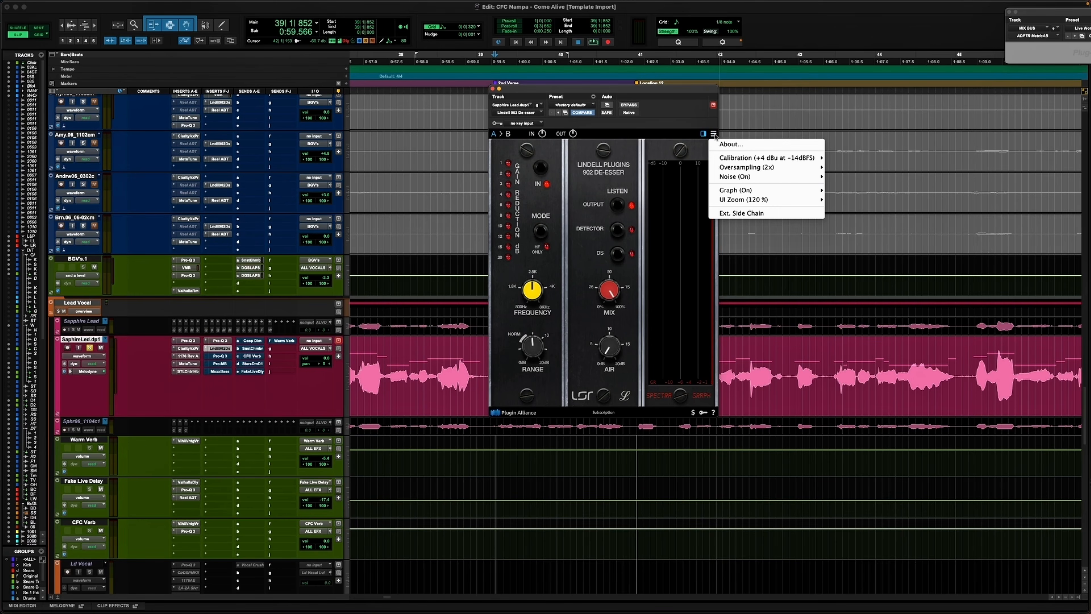
pyautogui.moveTo(769, 176)
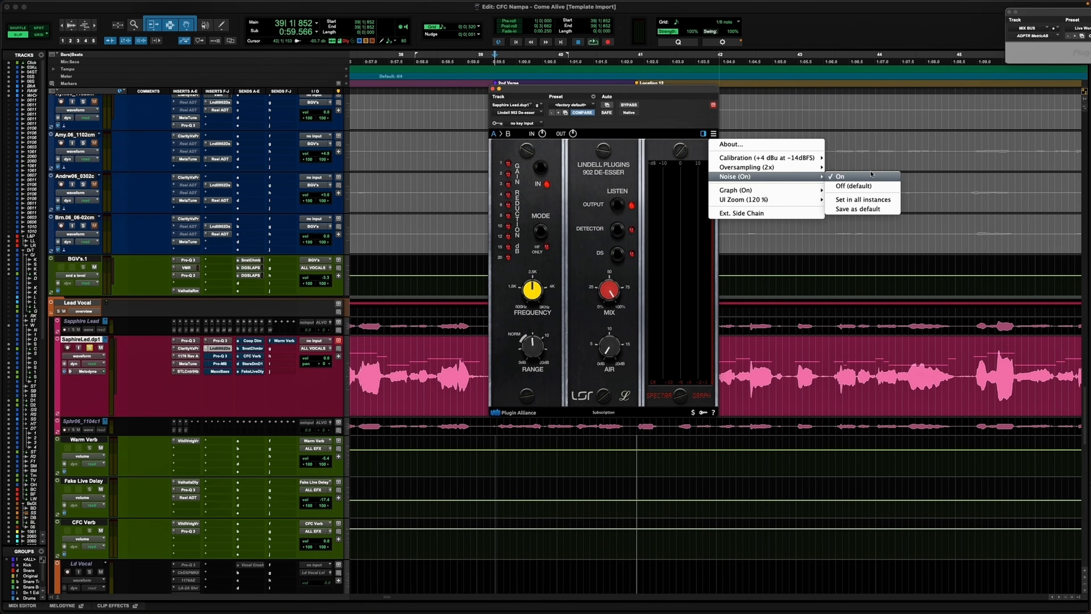
pyautogui.click(856, 187)
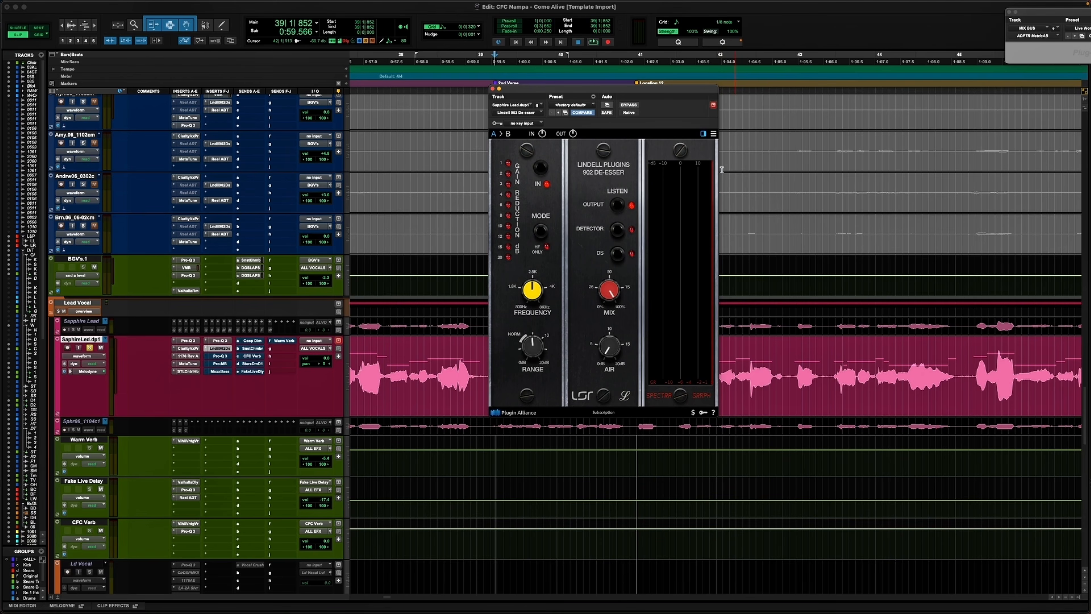
# Step: Turn Noise off in the Lindell 902 De-Esser on the third backing vocal track and apply that setting to all instances
pyautogui.click(219, 185)
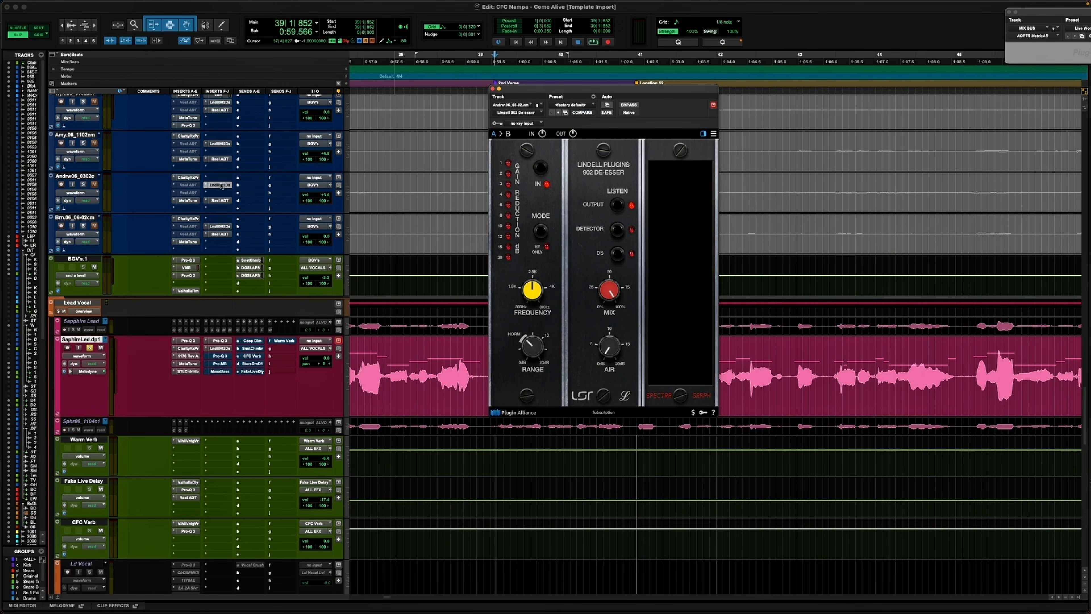
pyautogui.click(713, 134)
pyautogui.moveTo(769, 176)
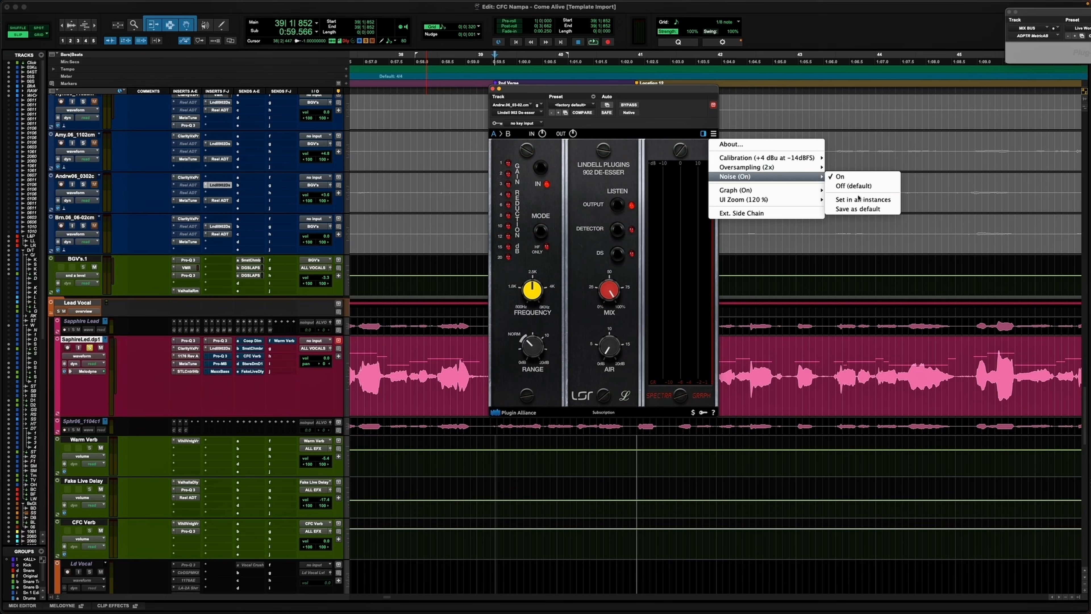
pyautogui.click(855, 185)
pyautogui.click(713, 134)
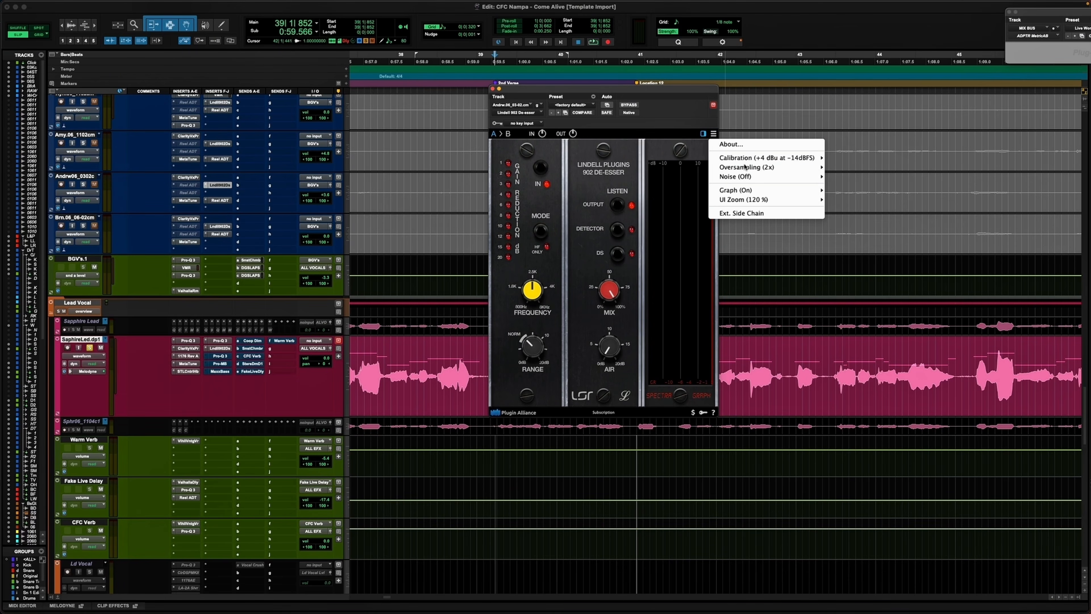
pyautogui.moveTo(773, 177)
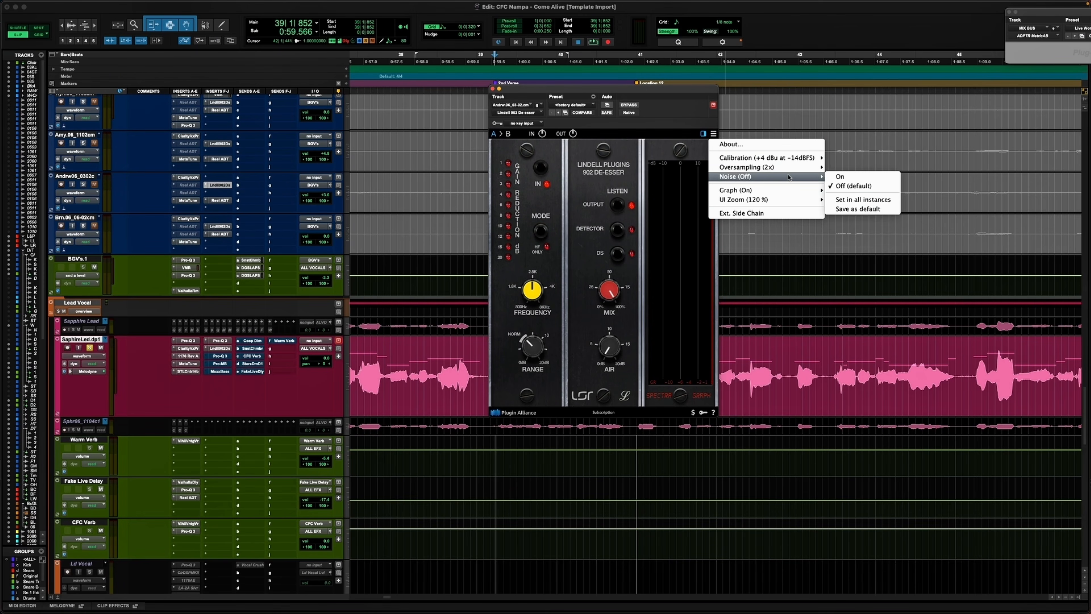
pyautogui.click(862, 201)
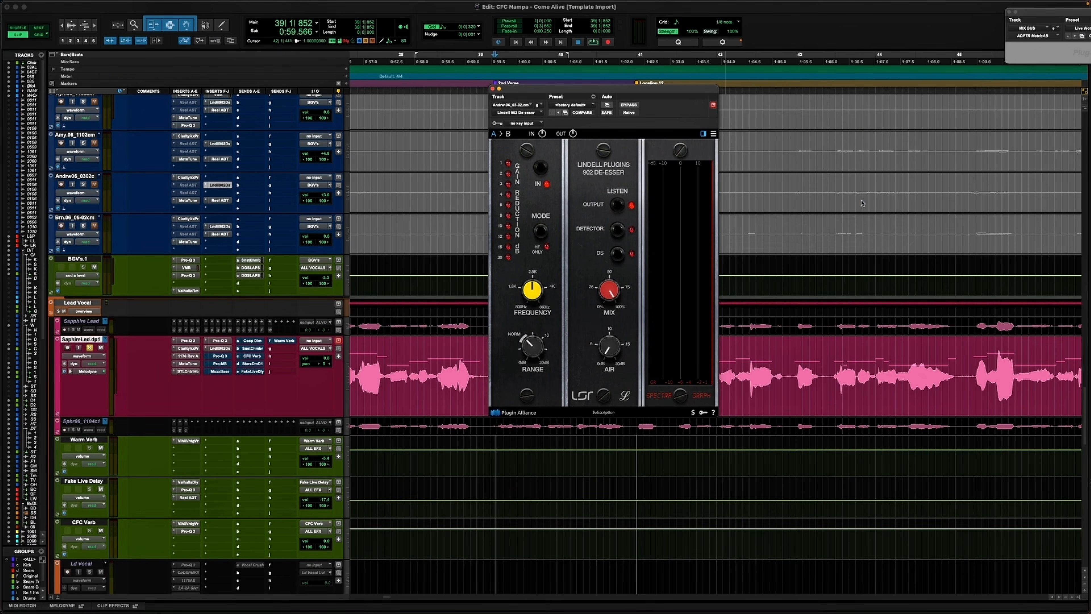
# Step: Verify the Noise setting in the open de-esser and in the first backing vocal's Lindell 902, closing each plug-in window
pyautogui.click(714, 134)
pyautogui.moveTo(745, 158)
pyautogui.moveTo(792, 168)
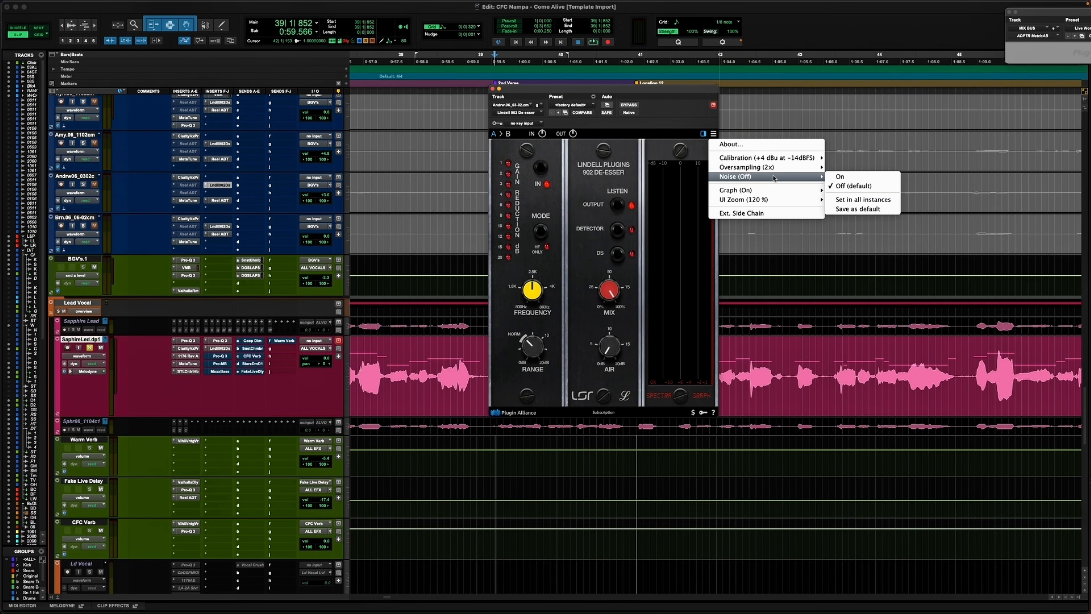
pyautogui.click(493, 89)
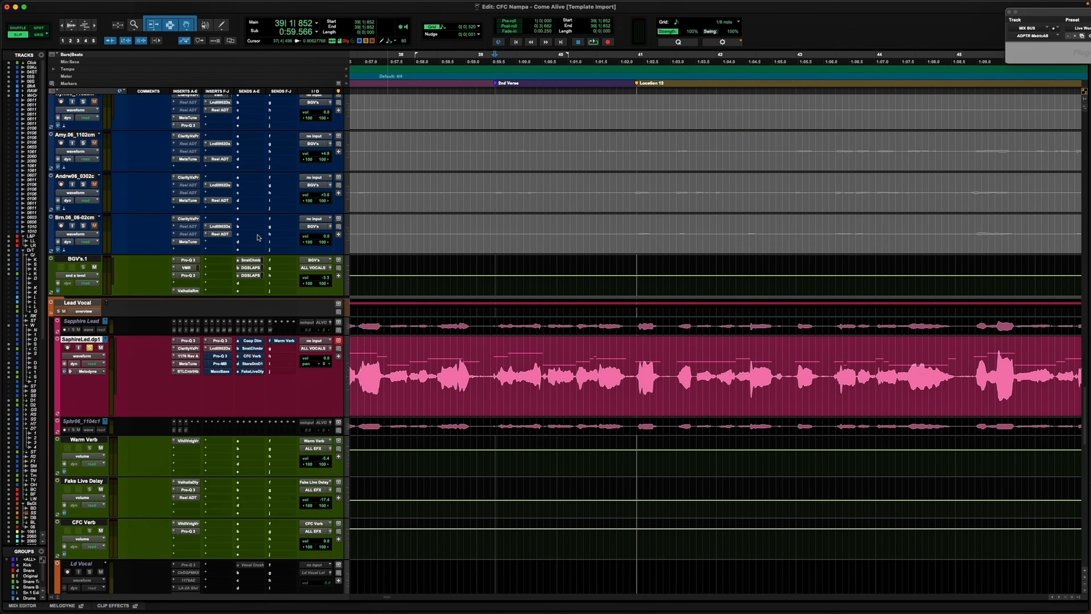
pyautogui.scroll(10, 282, 191)
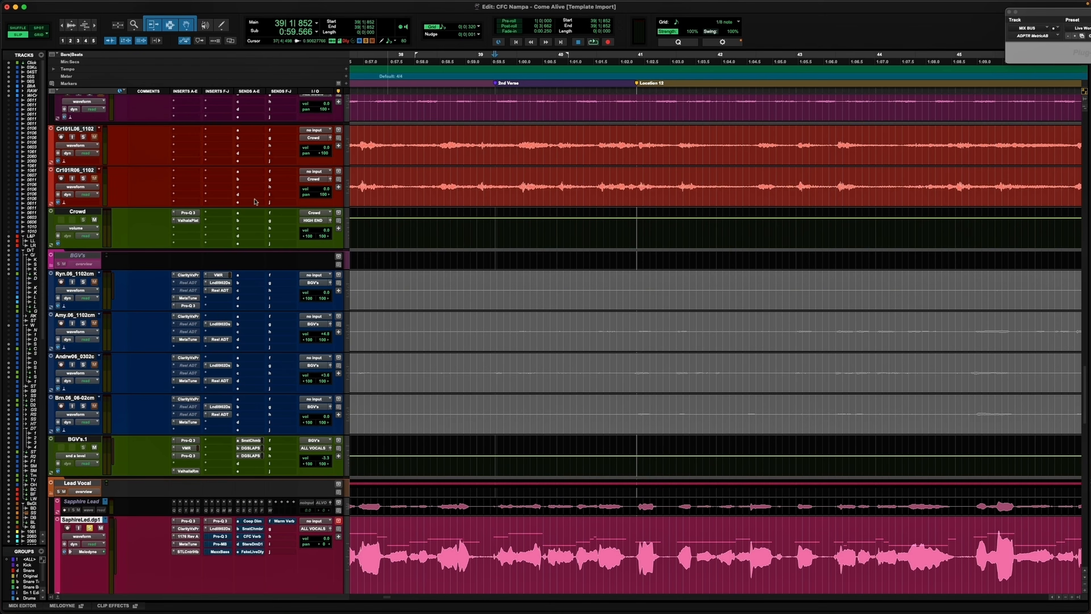
pyautogui.scroll(1, 255, 201)
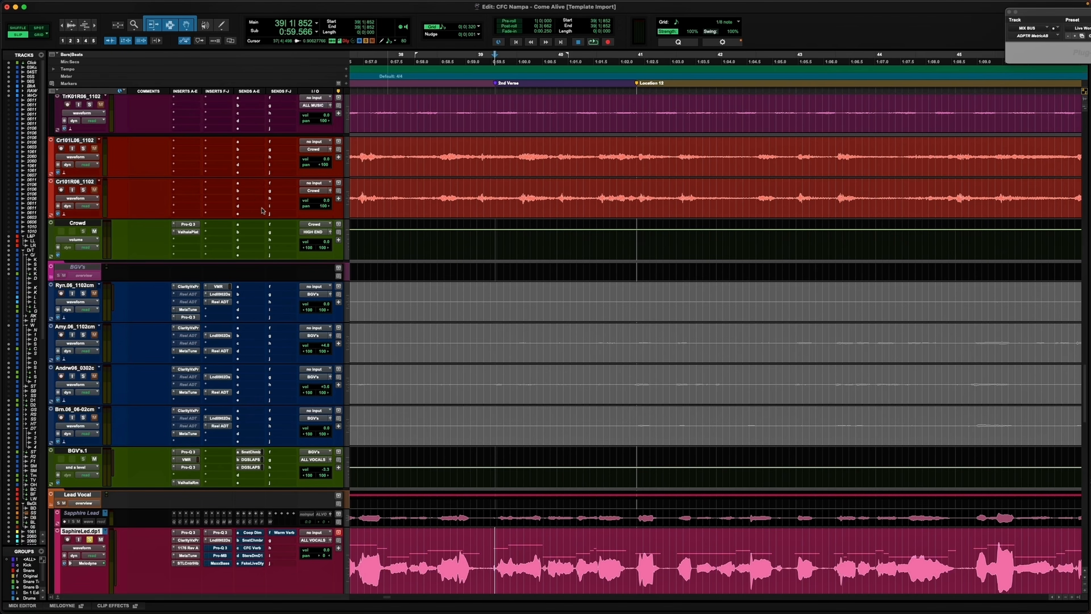
pyautogui.click(223, 296)
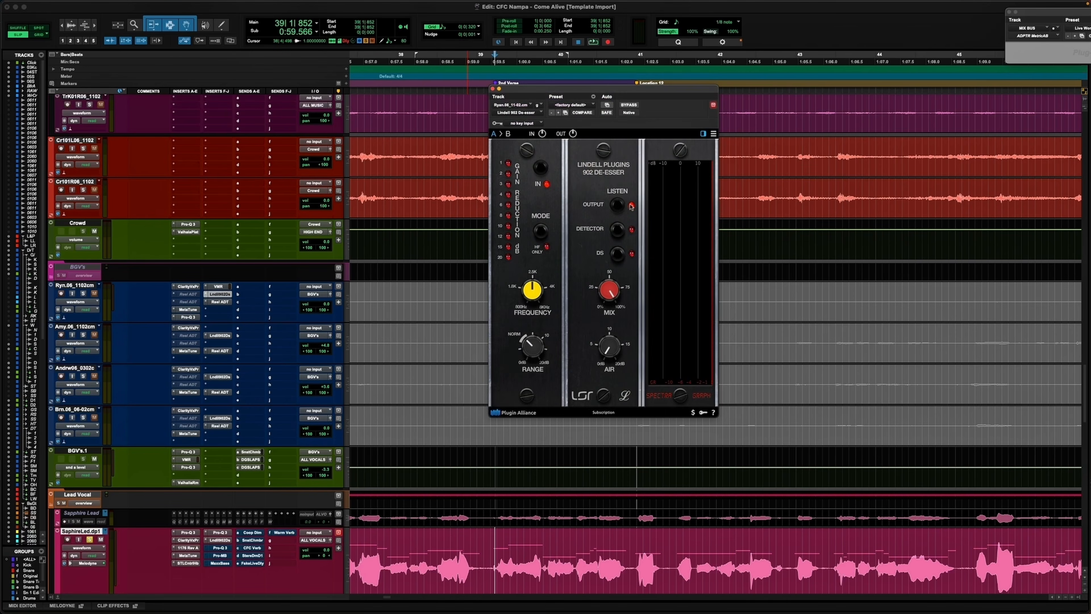
pyautogui.click(712, 134)
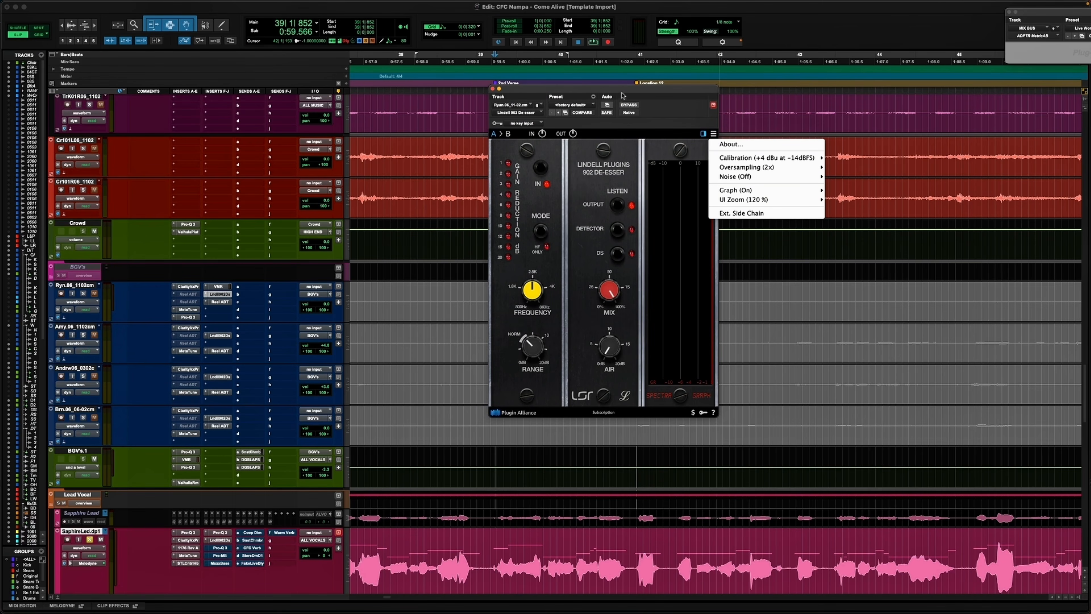
pyautogui.click(493, 89)
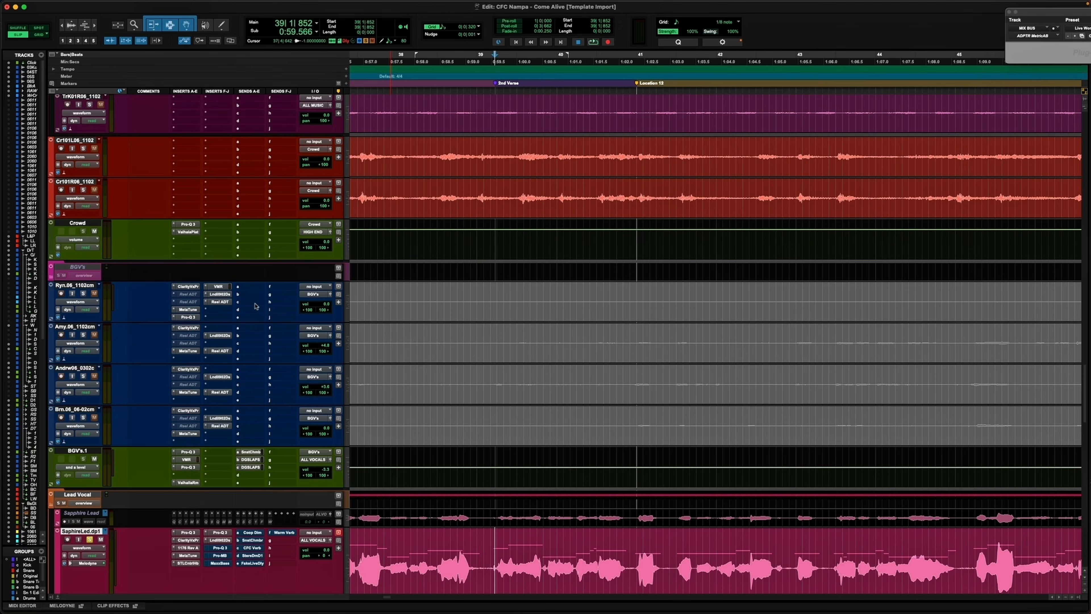
# Step: Open the lead vocal's Pro-Q 3 that follows the Lindell 902, inspect its bands, and take it out of bypass
pyautogui.scroll(-5, 256, 306)
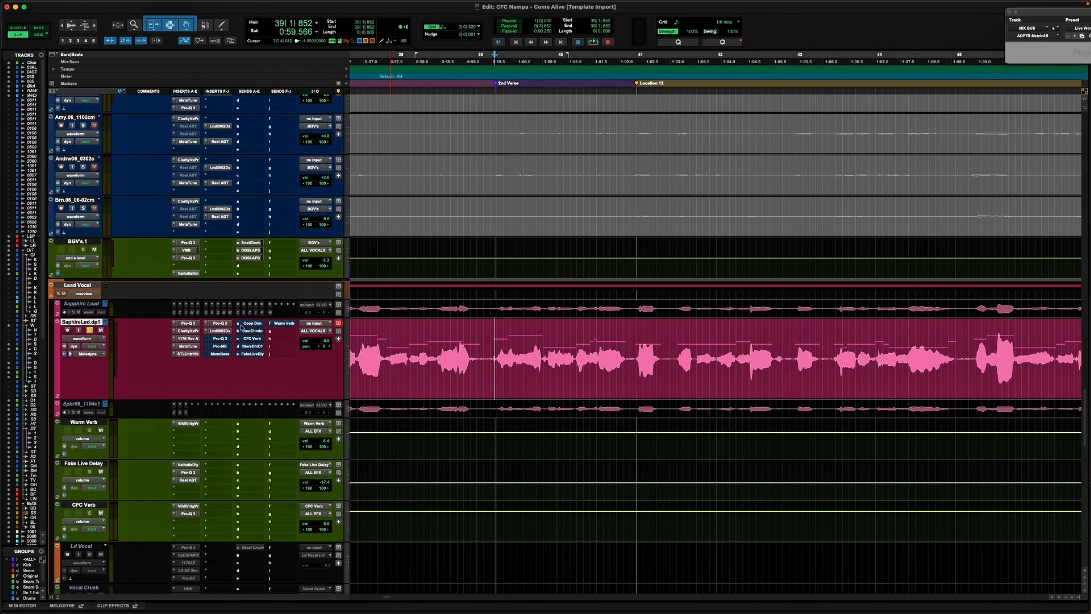
pyautogui.click(220, 339)
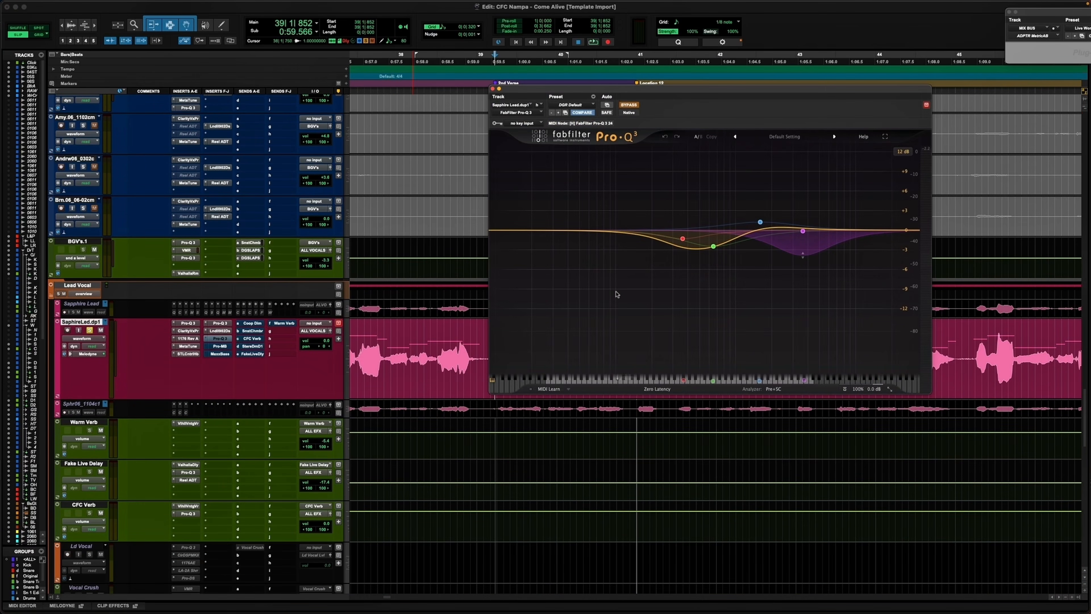
pyautogui.moveTo(685, 92); pyautogui.dragTo(555, 97)
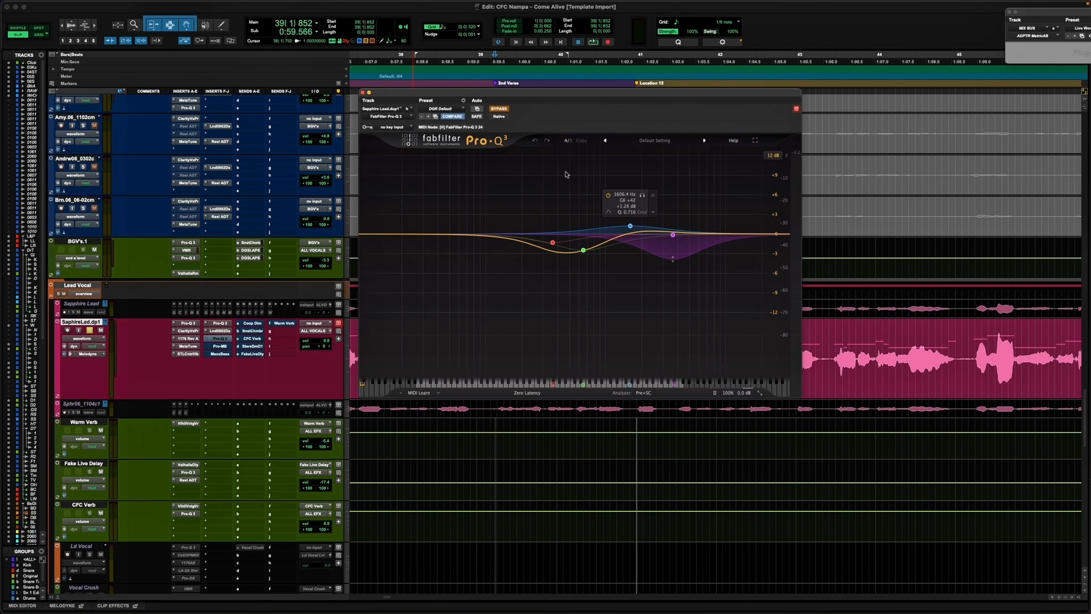
pyautogui.click(499, 109)
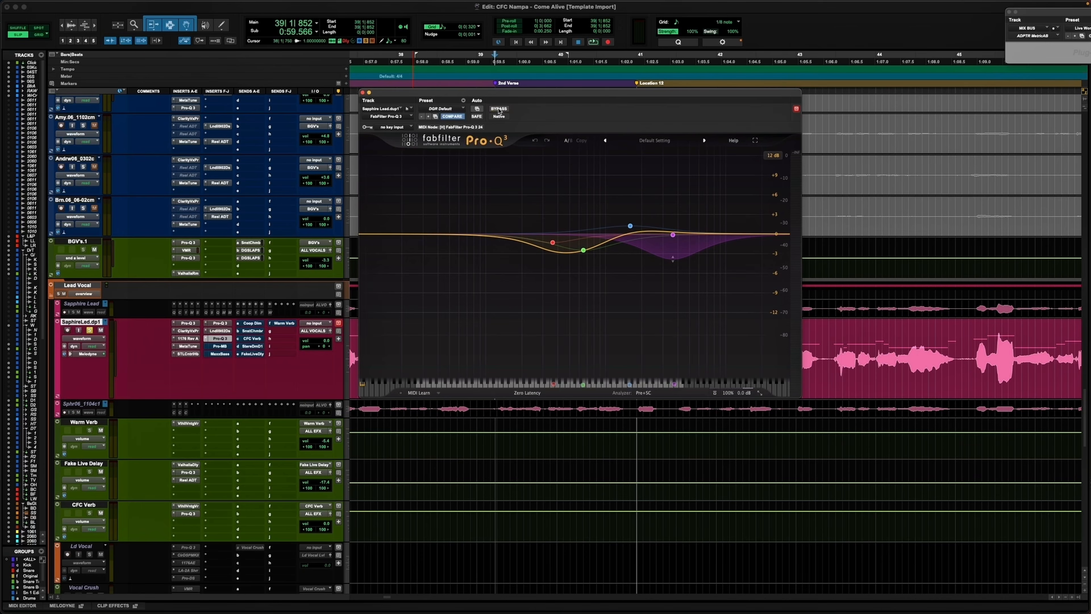
# Step: Play the second verse and compare the lead vocal with this Pro-Q 3 active and bypassed, leaving it active
pyautogui.press('space')
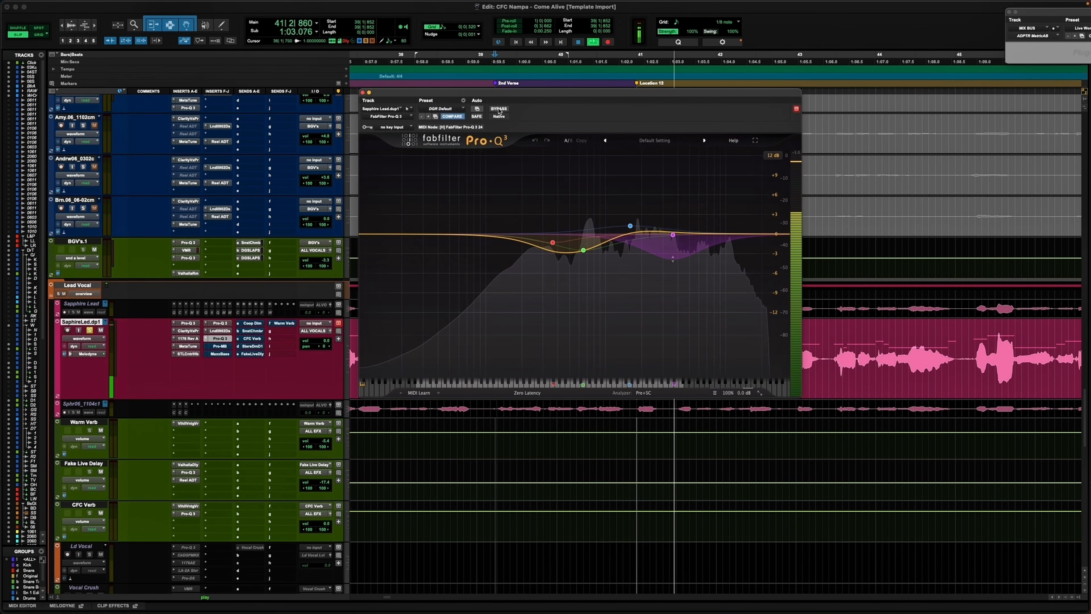
pyautogui.click(499, 109)
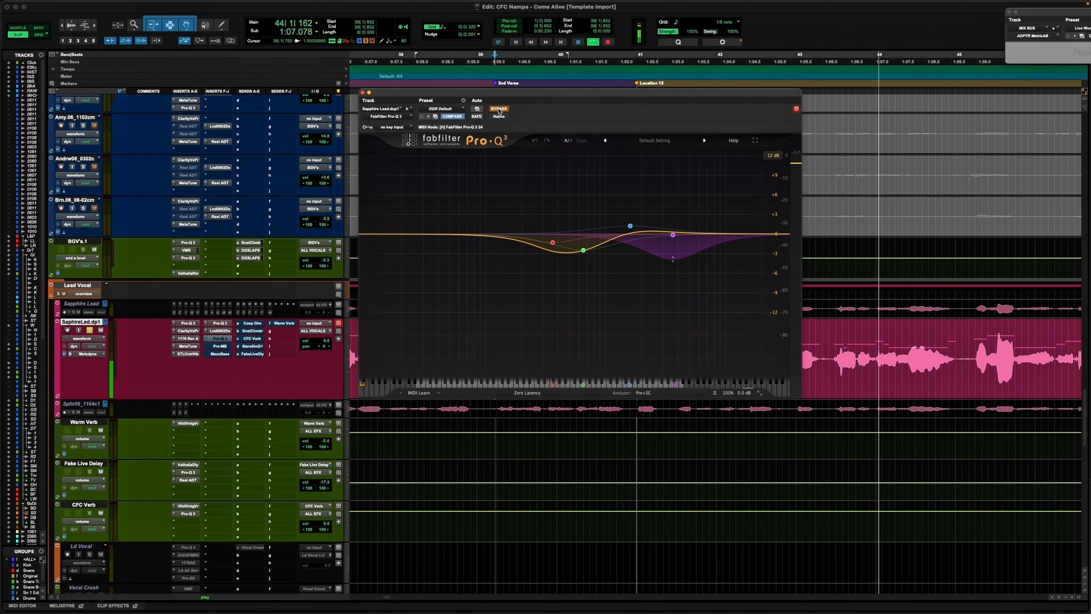
pyautogui.click(498, 109)
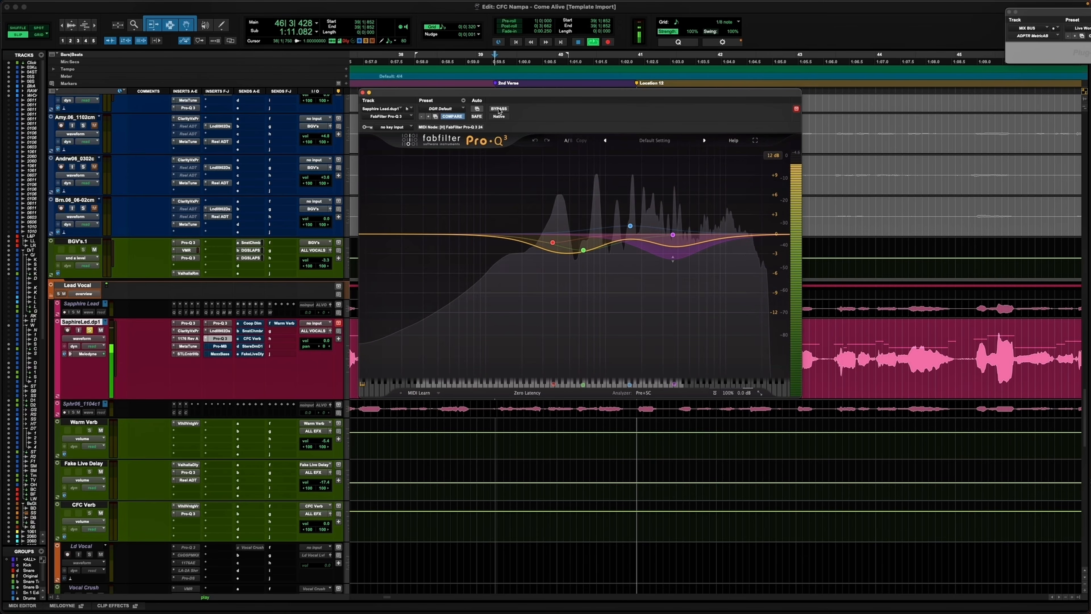
pyautogui.press('space')
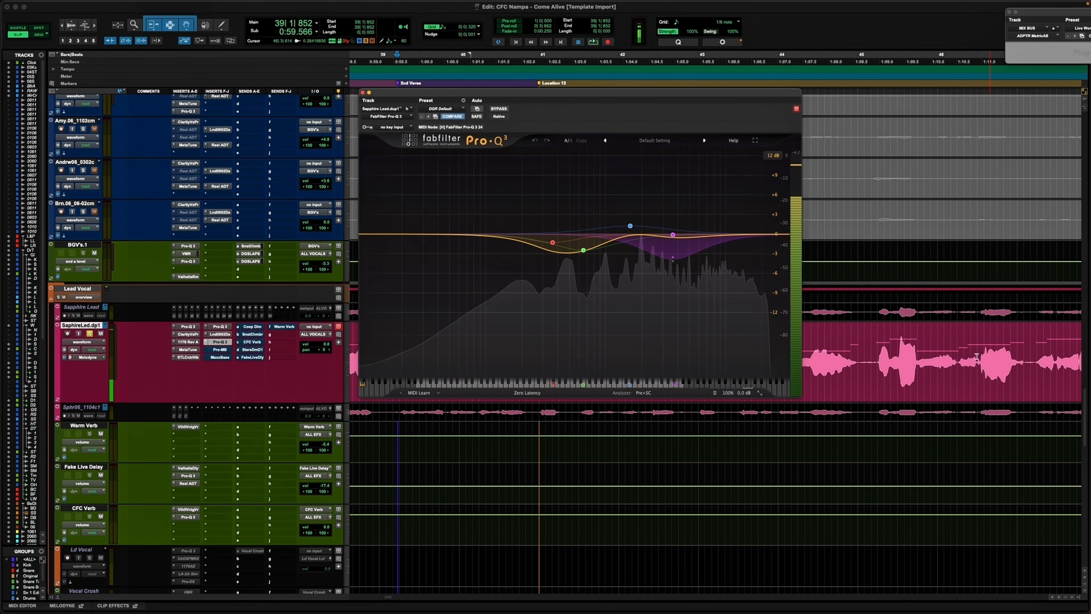
# Step: Select the lead vocal phrase starting at 45|1|563 and audition it with Pro-Q 3 active and bypassed
pyautogui.moveTo(869, 357); pyautogui.dragTo(1033, 346)
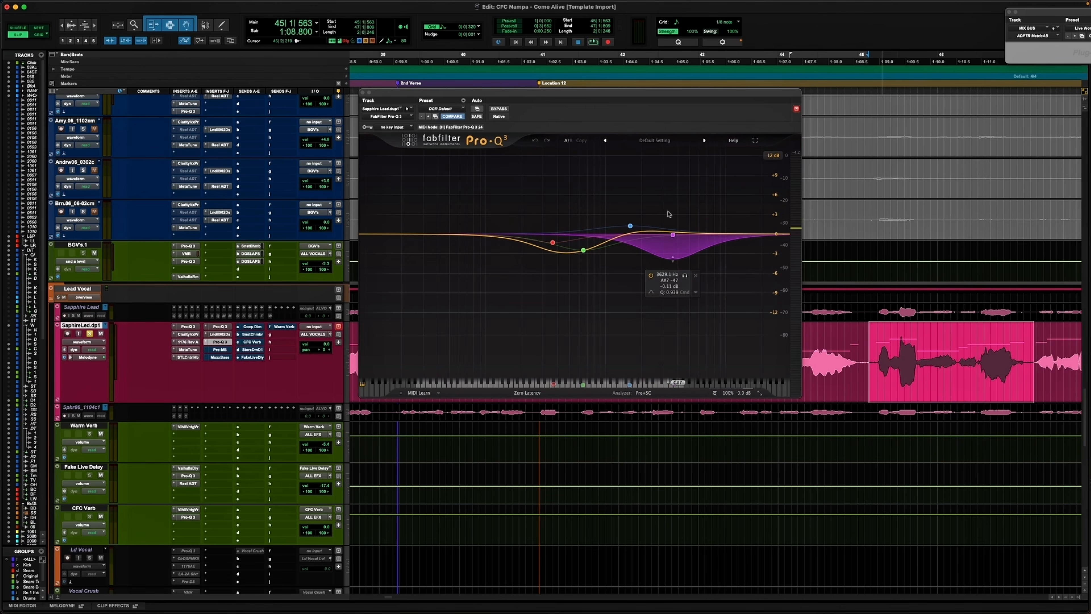
pyautogui.press('space')
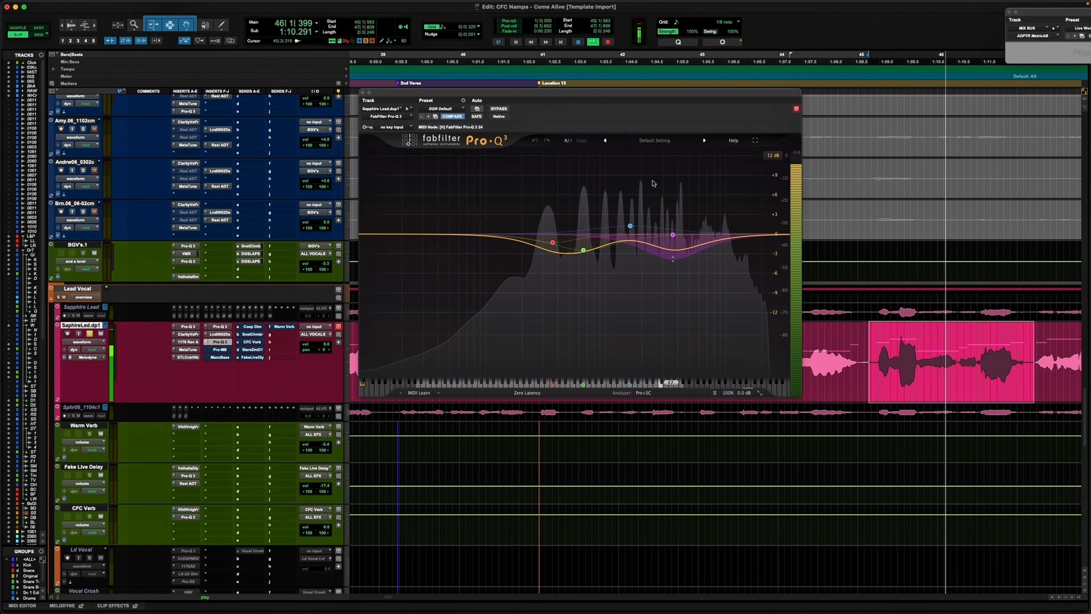
pyautogui.click(499, 109)
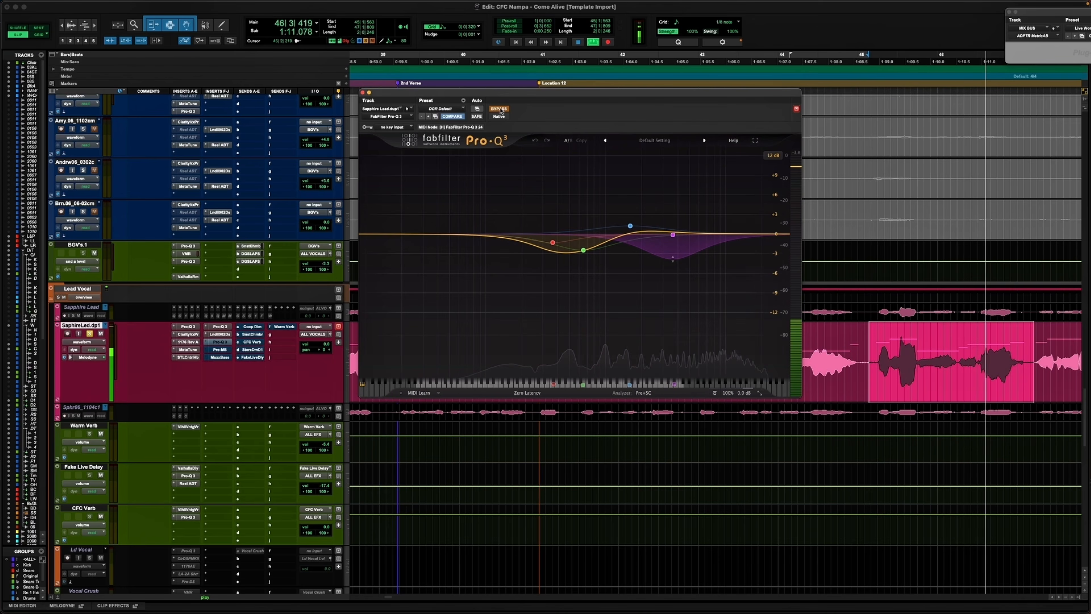
pyautogui.press('space')
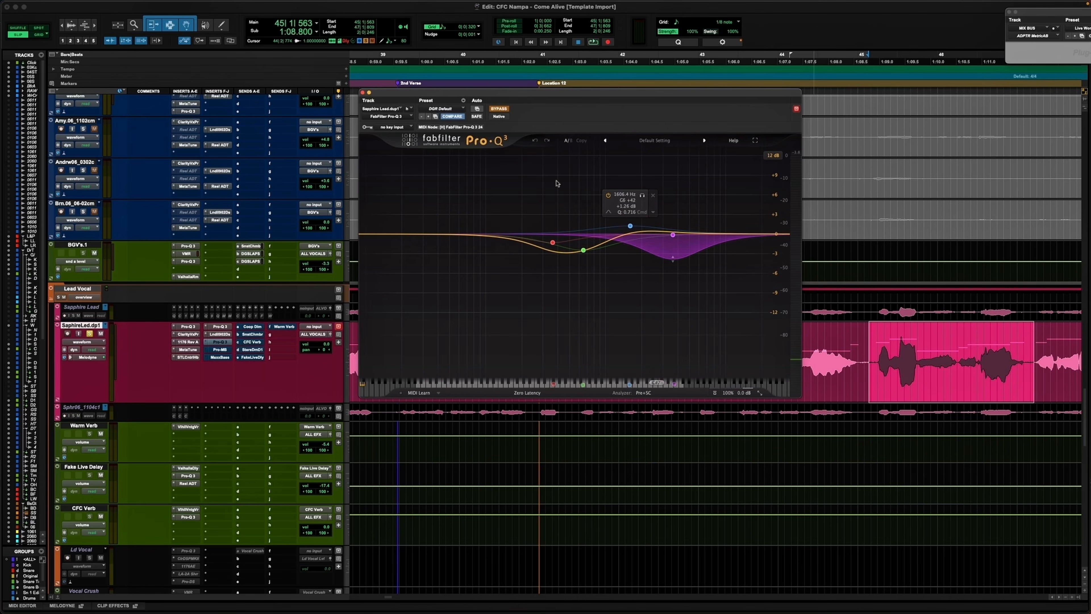
# Step: Leave Pro-Q 3 active on the lead vocal, open its Pro-MB, inspect the bands, and take Pro-MB out of bypass
pyautogui.click(500, 109)
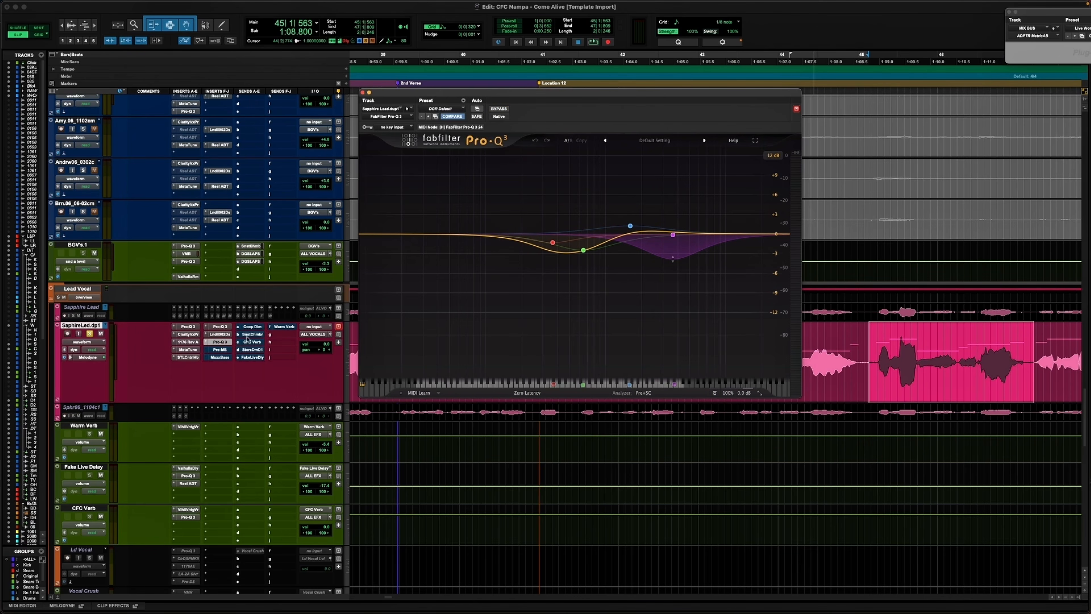
pyautogui.click(219, 343)
pyautogui.click(220, 349)
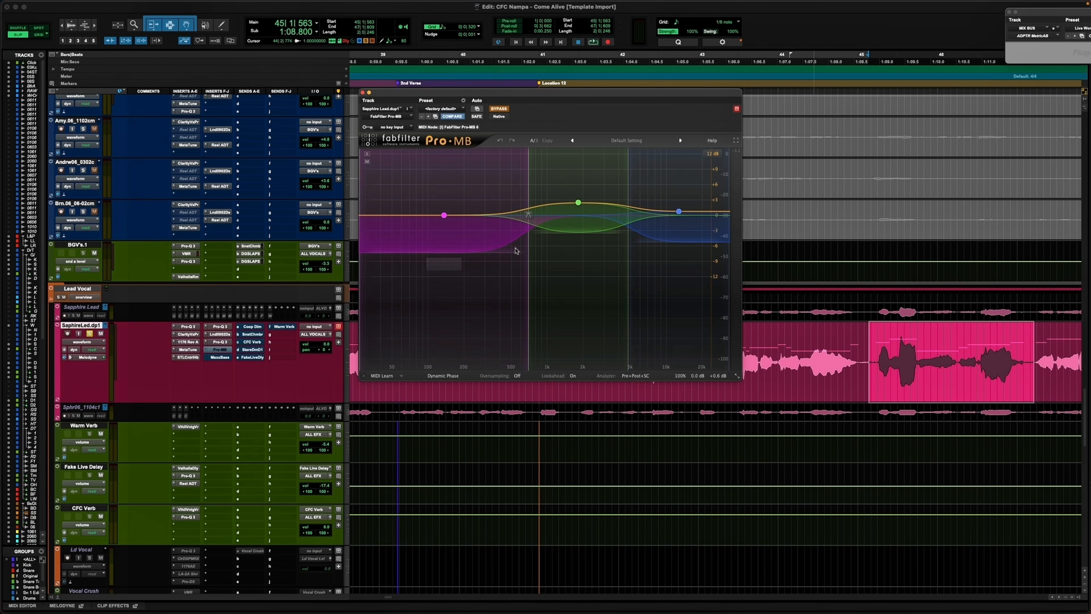
pyautogui.moveTo(575, 201)
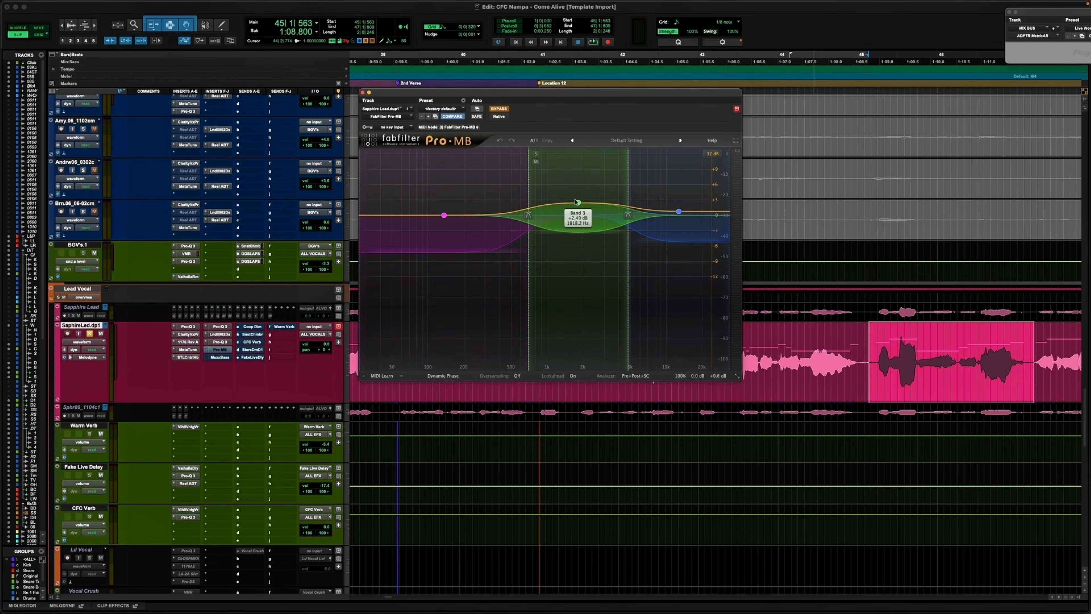
pyautogui.click(499, 109)
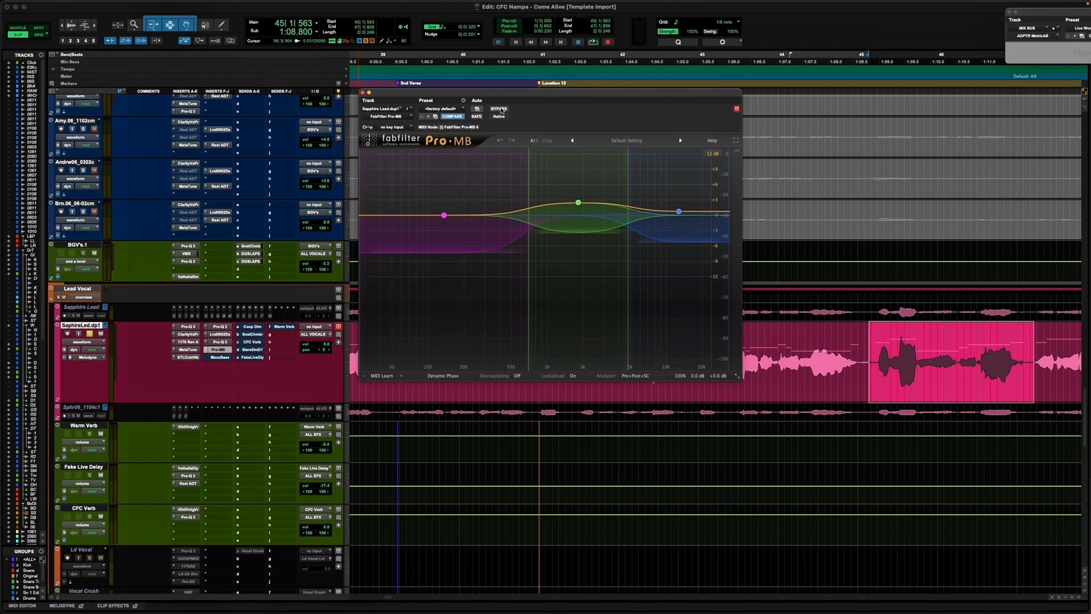
# Step: Play the lead vocal from 42|4|826 and compare it with Pro-MB active and bypassed, leaving Pro-MB active
pyautogui.scroll(-2, 805, 323)
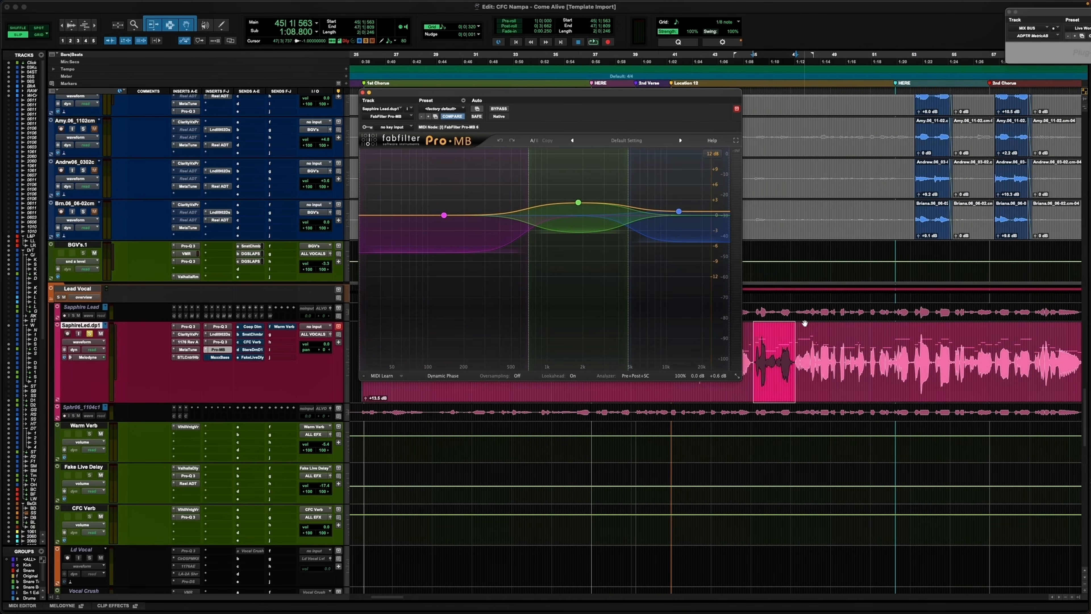
pyautogui.click(789, 335)
pyautogui.press('space')
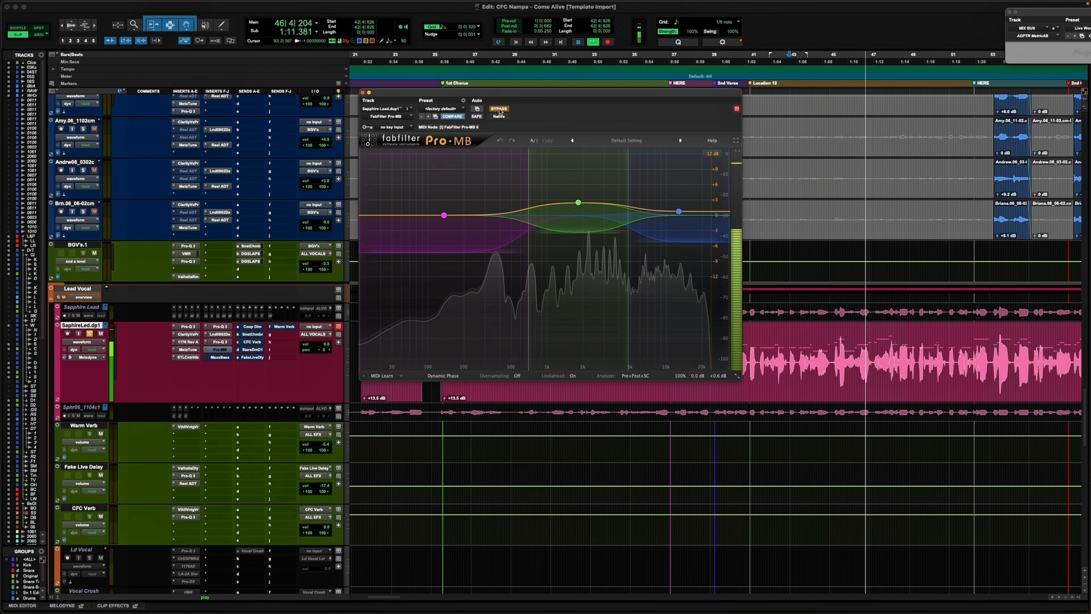
pyautogui.click(499, 109)
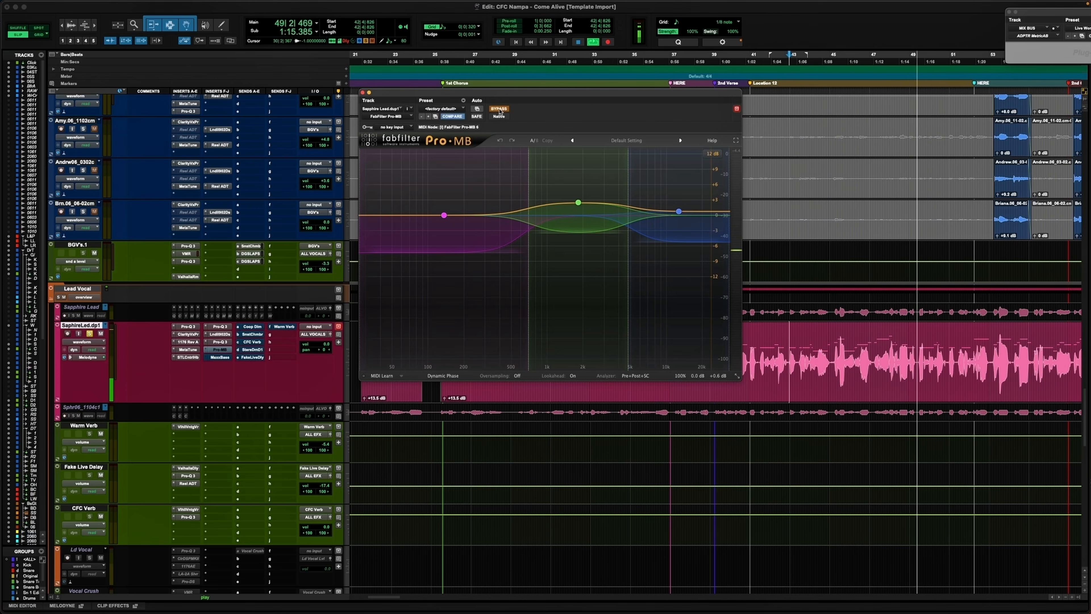
pyautogui.click(499, 109)
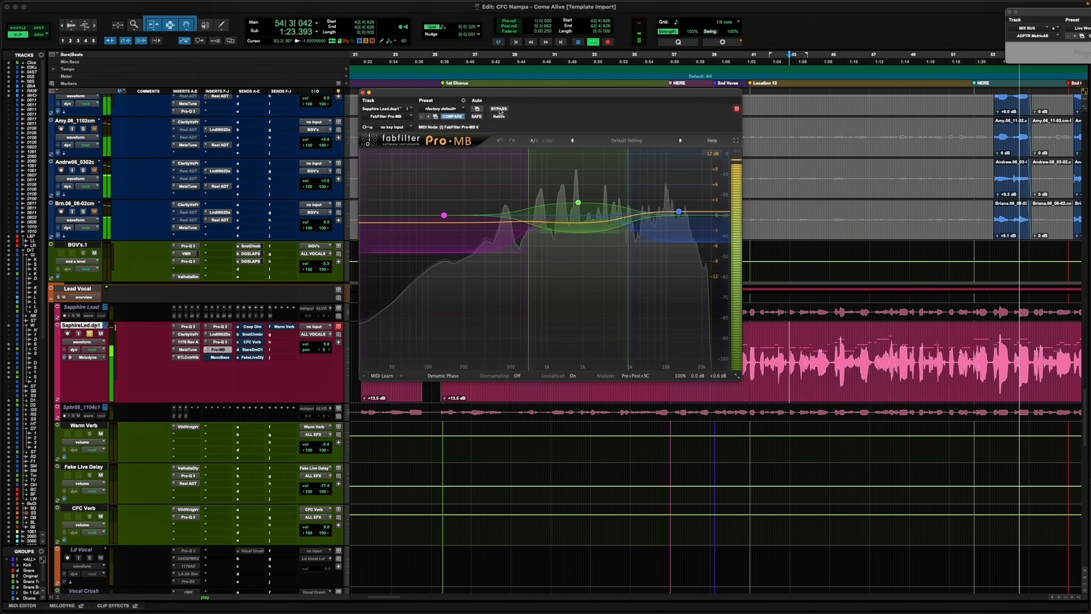
pyautogui.click(499, 109)
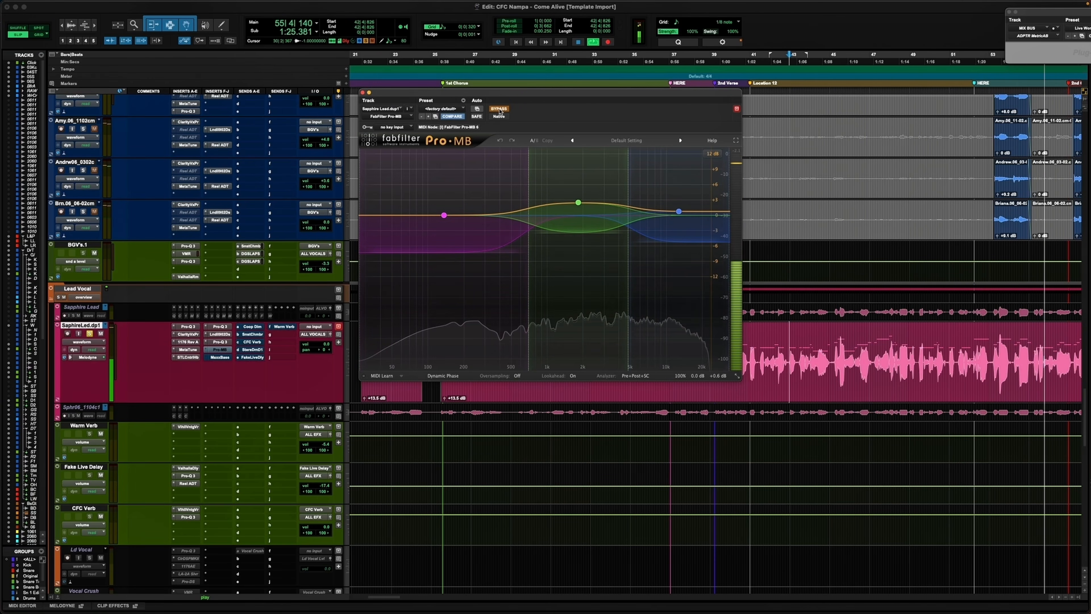
pyautogui.press('space')
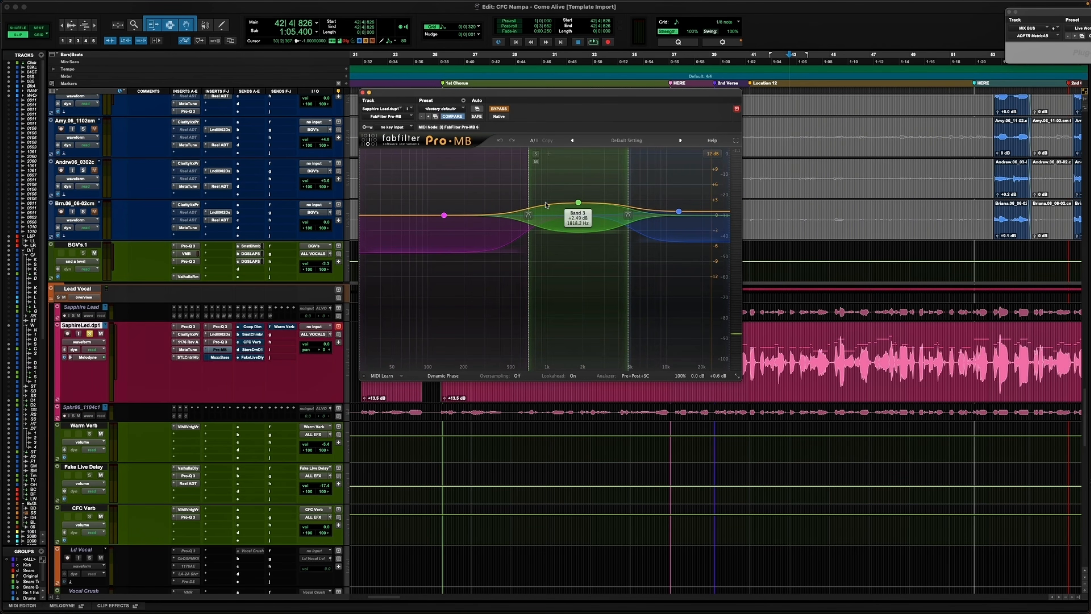
pyautogui.keyDown('super'); pyautogui.click(221, 349); pyautogui.keyUp('super')
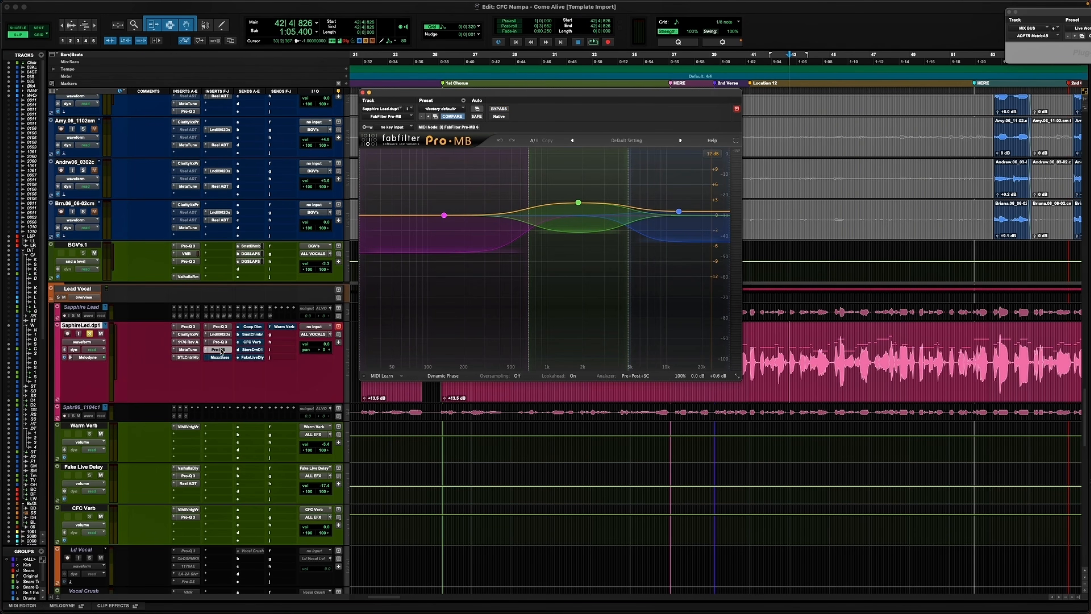
# Step: Open the lead vocal's MaxxBass, check the low-end filtering in the chain's first Pro-Q 3, and return to MaxxBass
pyautogui.click(219, 357)
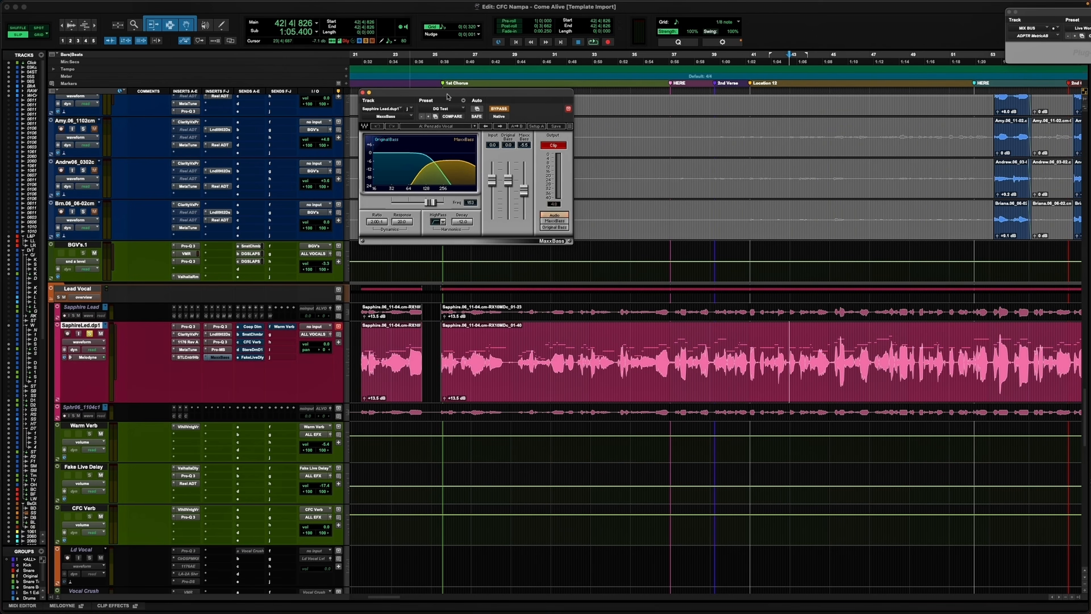
pyautogui.moveTo(448, 93); pyautogui.dragTo(513, 138)
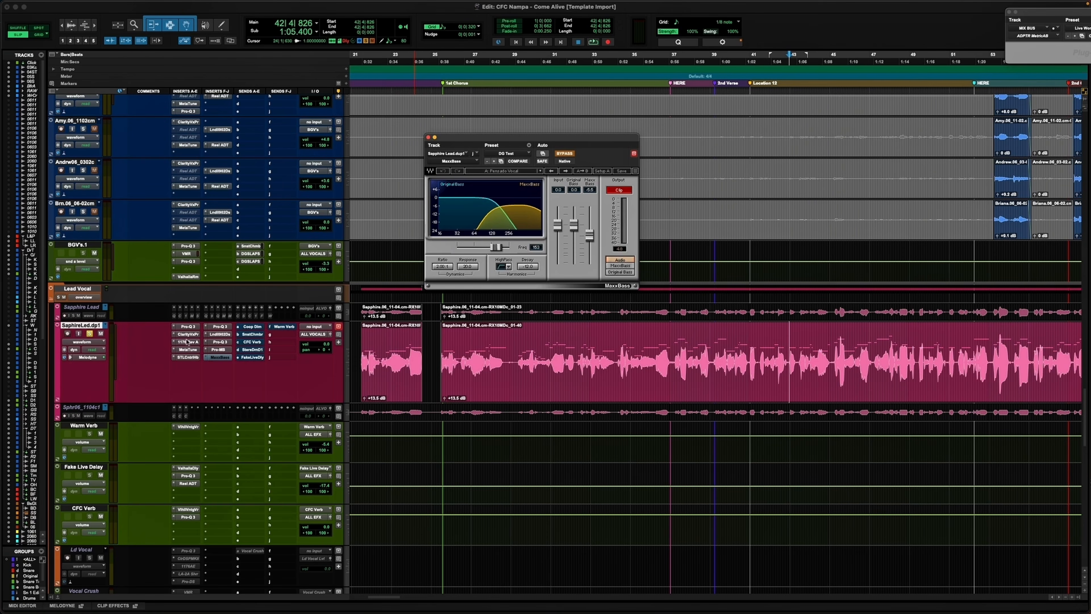
pyautogui.click(187, 326)
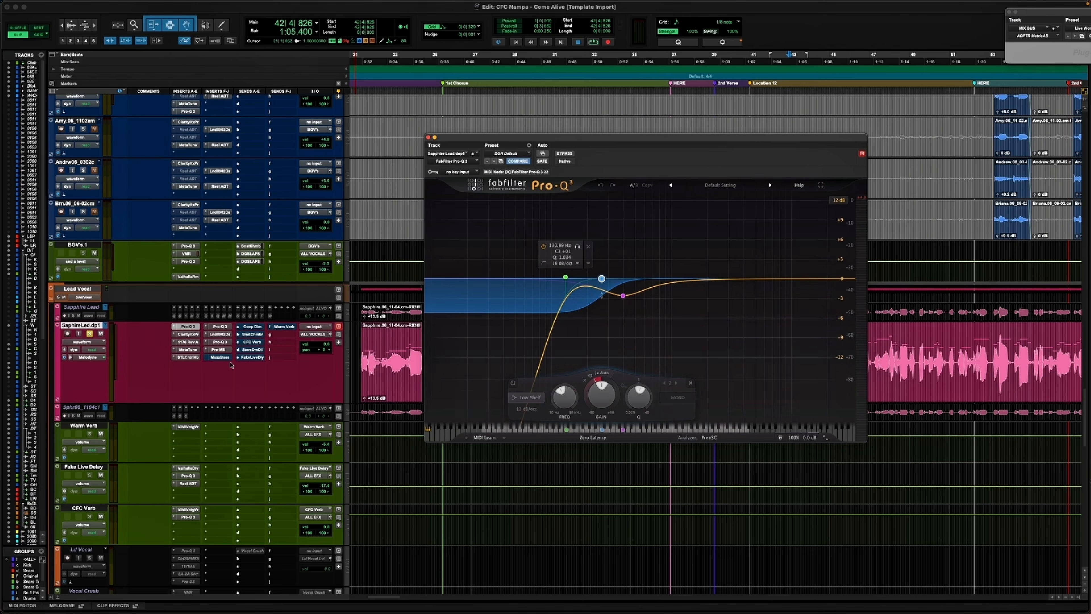
pyautogui.click(220, 357)
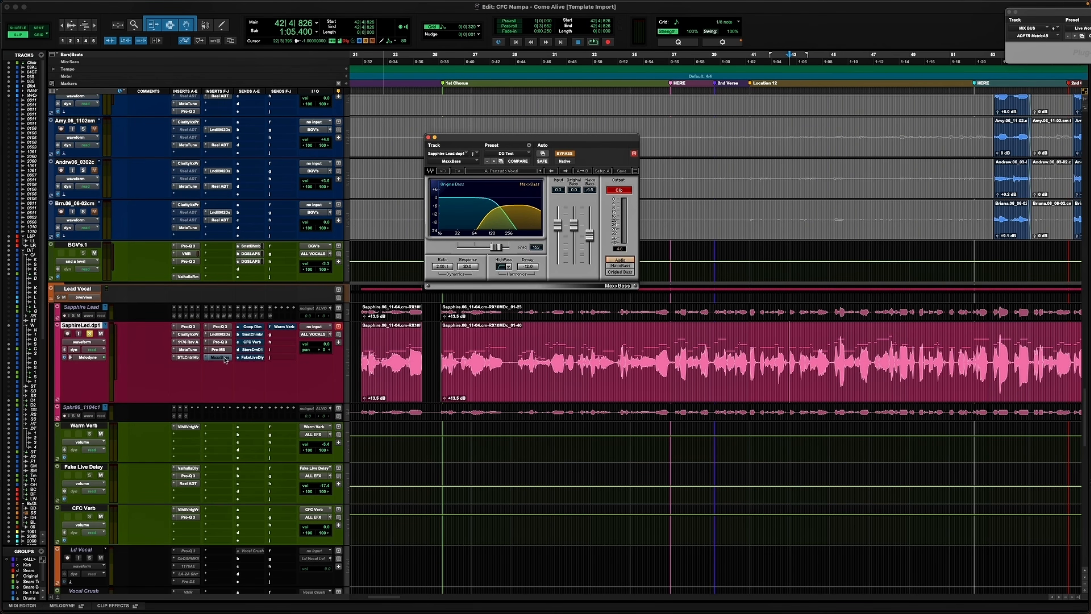
# Step: Play the lead vocal from 34|2|119 and compare it with MaxxBass active and bypassed
pyautogui.click(571, 153)
pyautogui.hscroll(5, 722, 332)
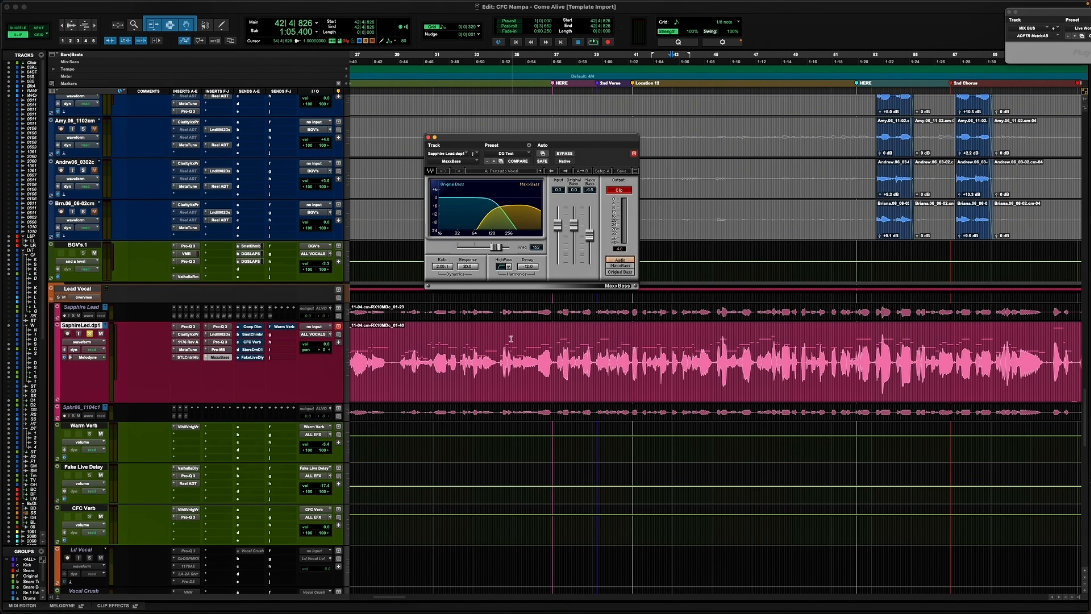
pyautogui.click(498, 342)
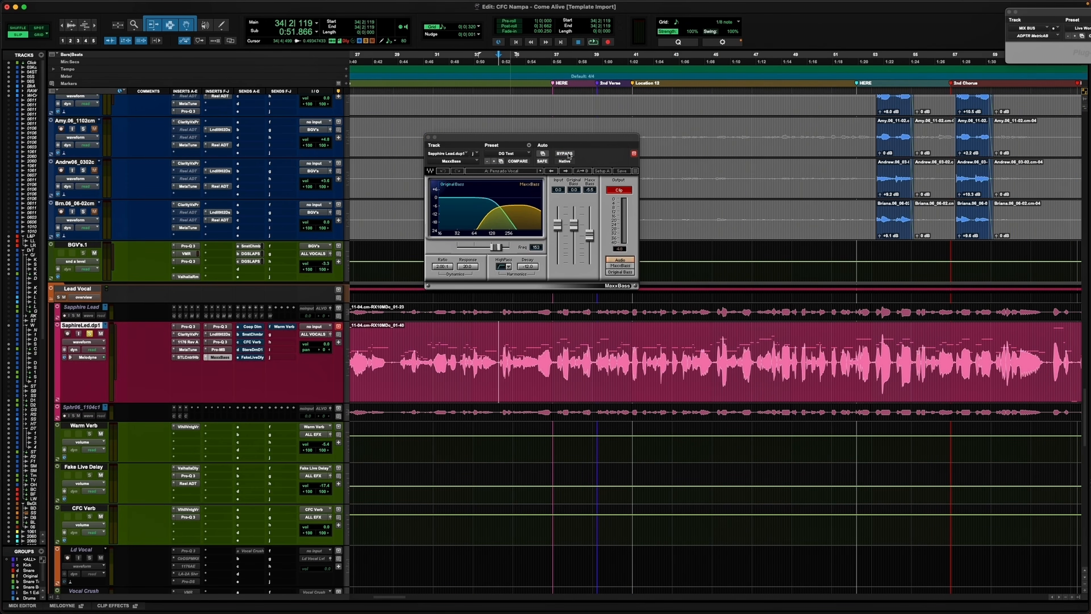
pyautogui.press('space')
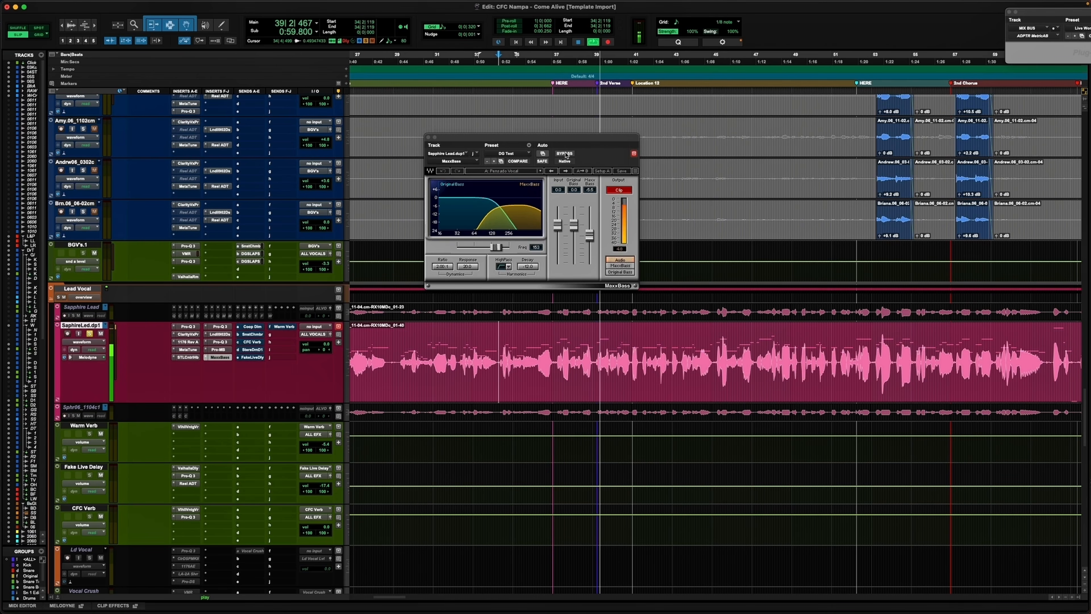
pyautogui.click(564, 154)
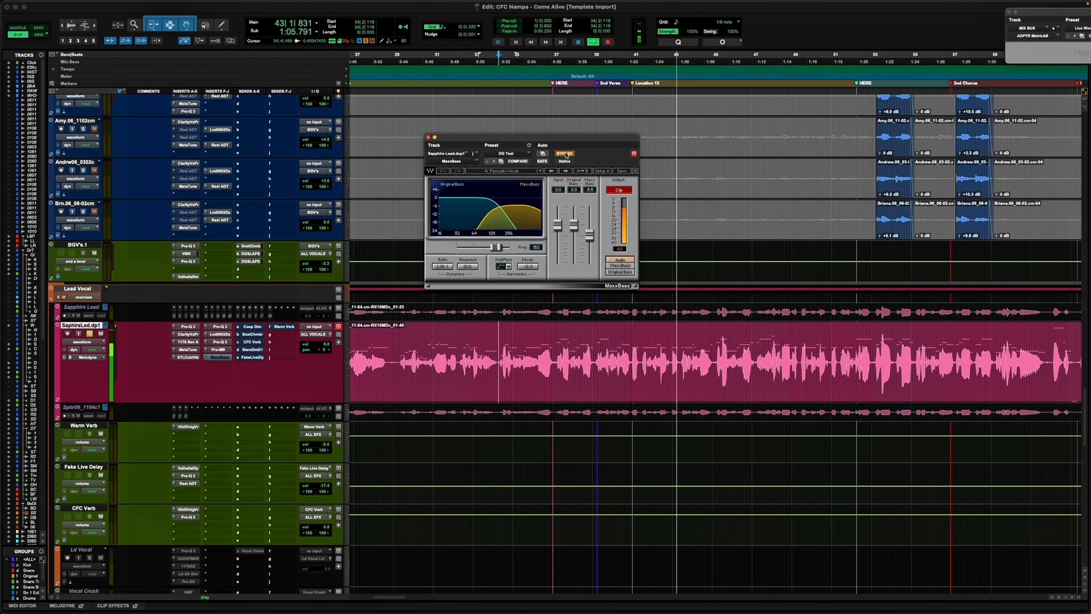
pyautogui.click(565, 154)
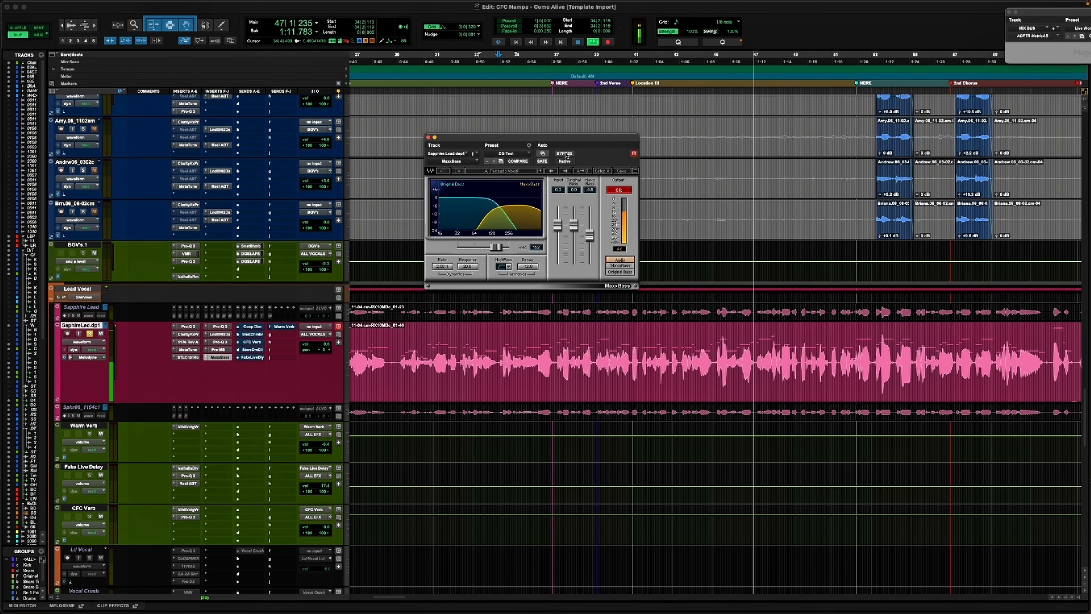
pyautogui.click(564, 154)
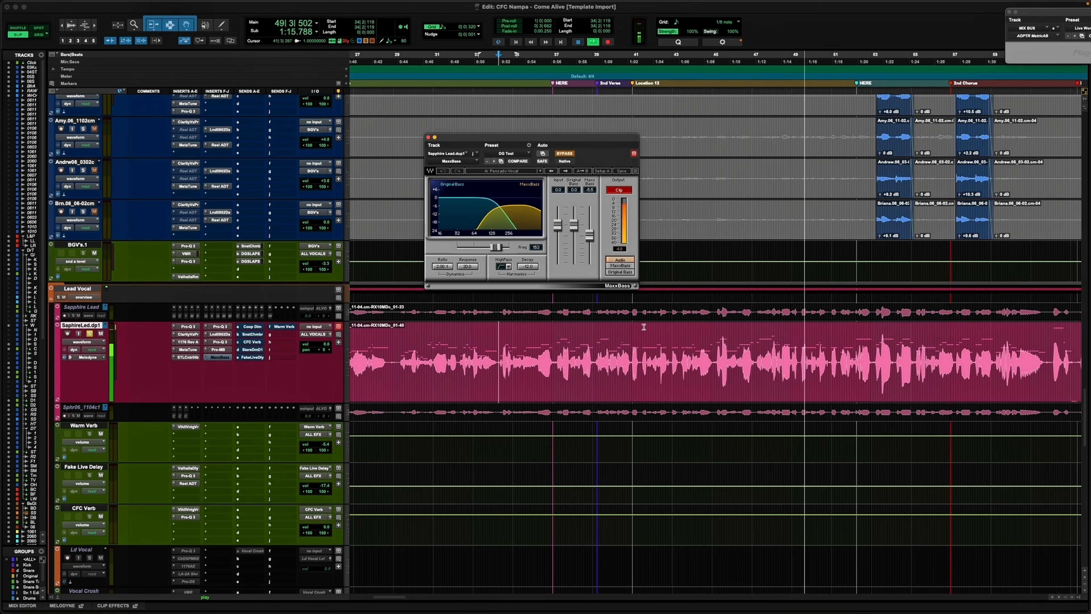
# Step: Audition the earlier lead vocal section from 21|2|759 with MaxxBass bypassed and active, leaving MaxxBass active
pyautogui.press('r')
pyautogui.press('r')
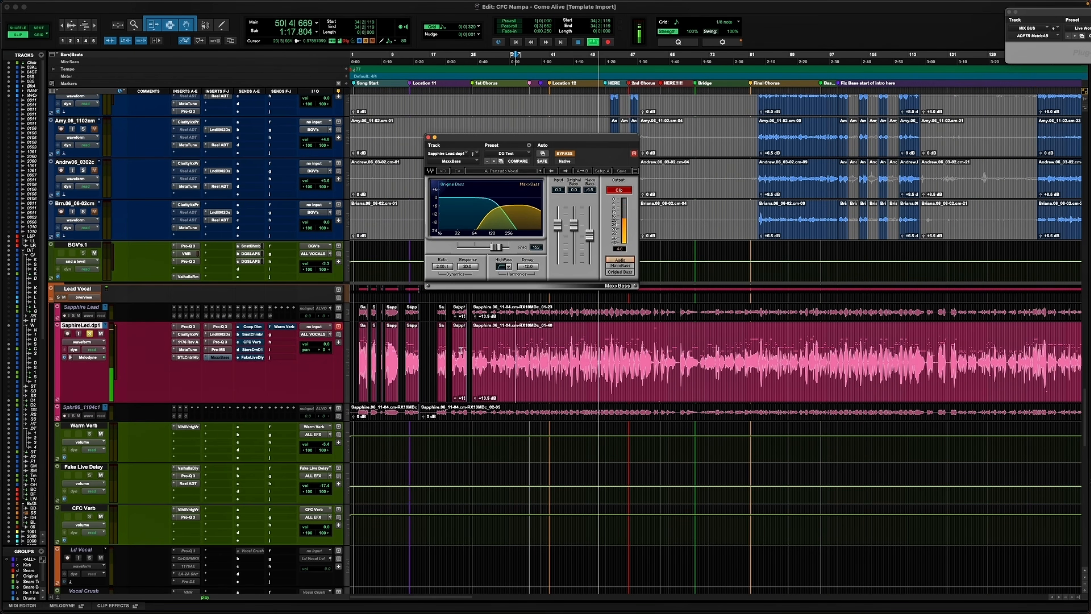
pyautogui.press('space')
pyautogui.click(431, 352)
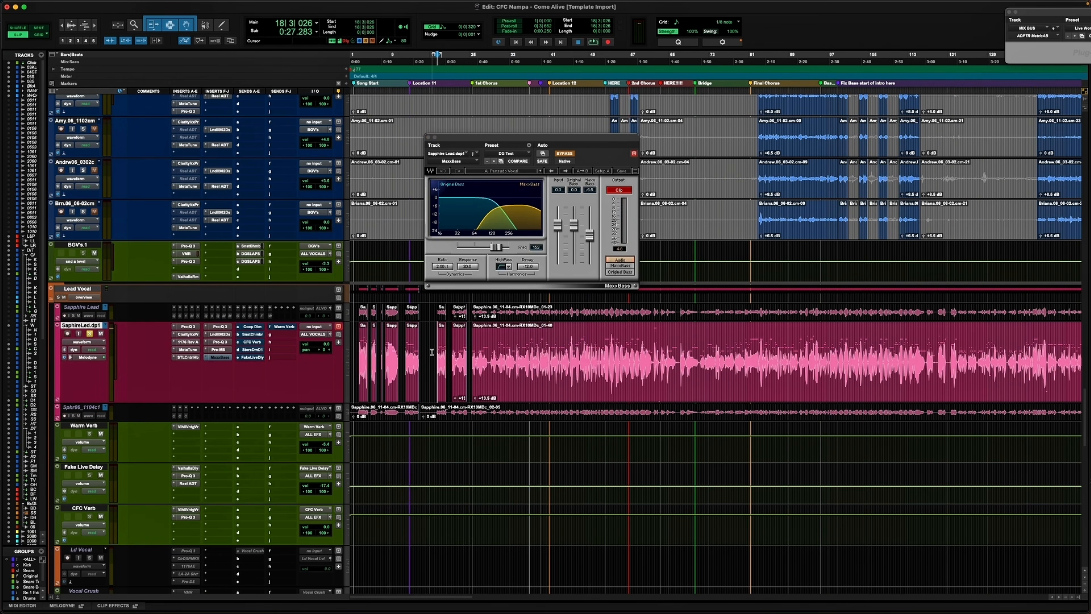
pyautogui.press('space')
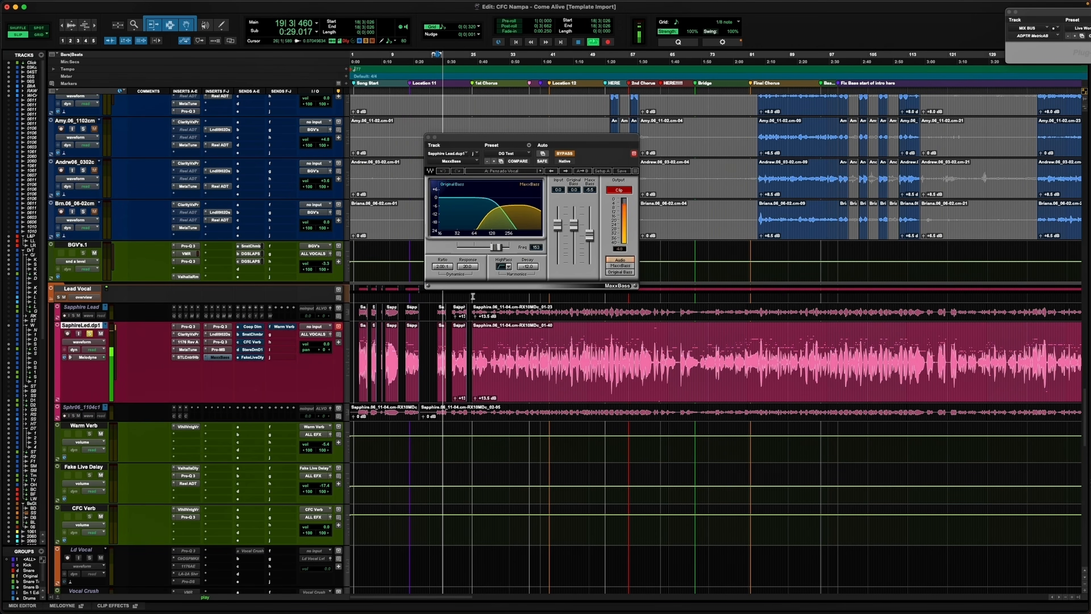
pyautogui.press('space')
pyautogui.press('space')
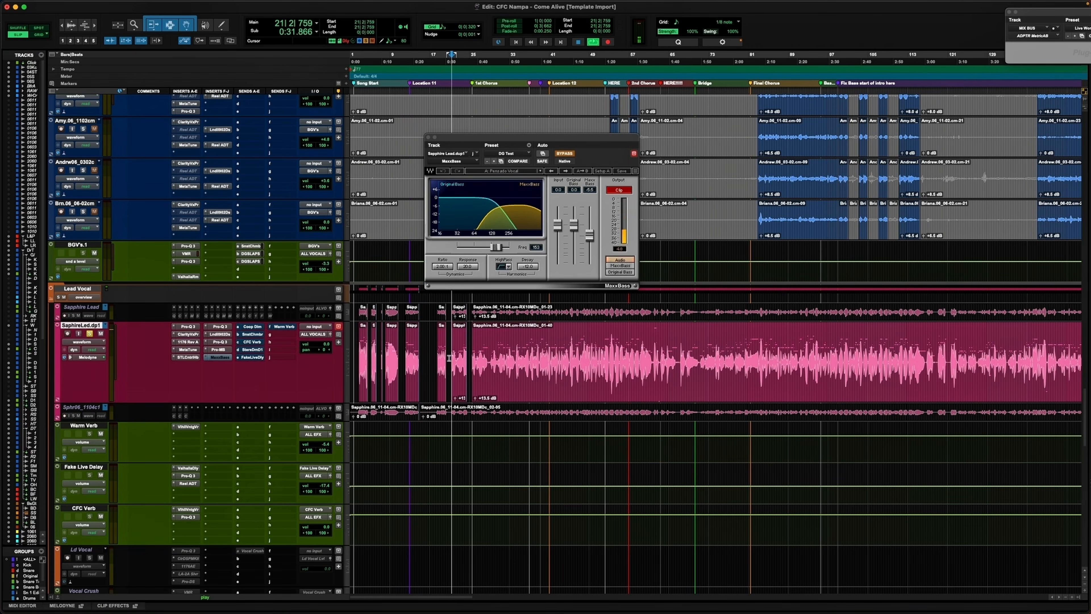
pyautogui.click(566, 153)
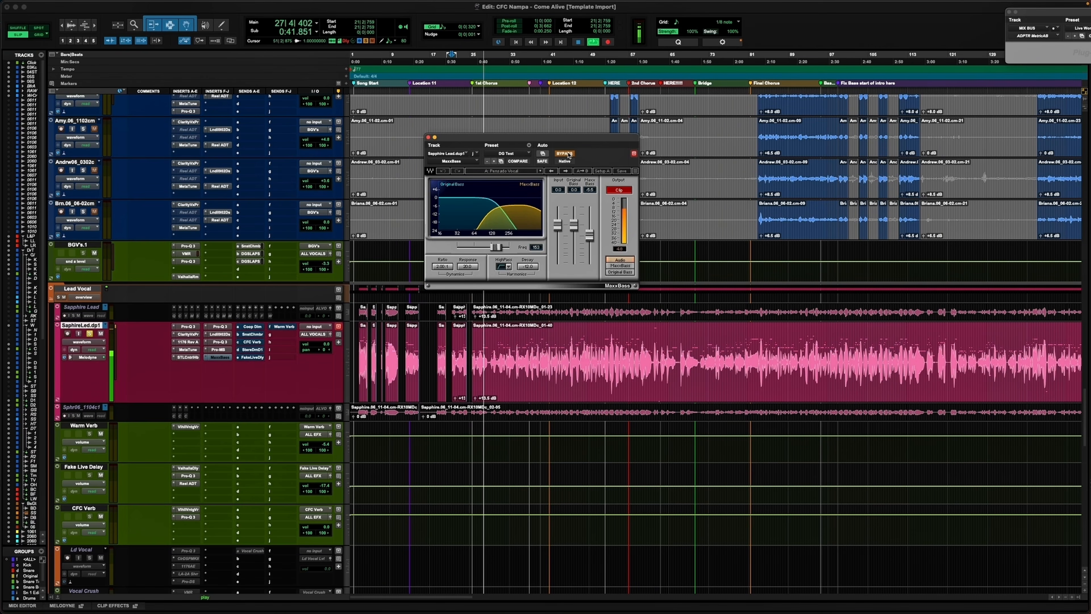
pyautogui.click(565, 154)
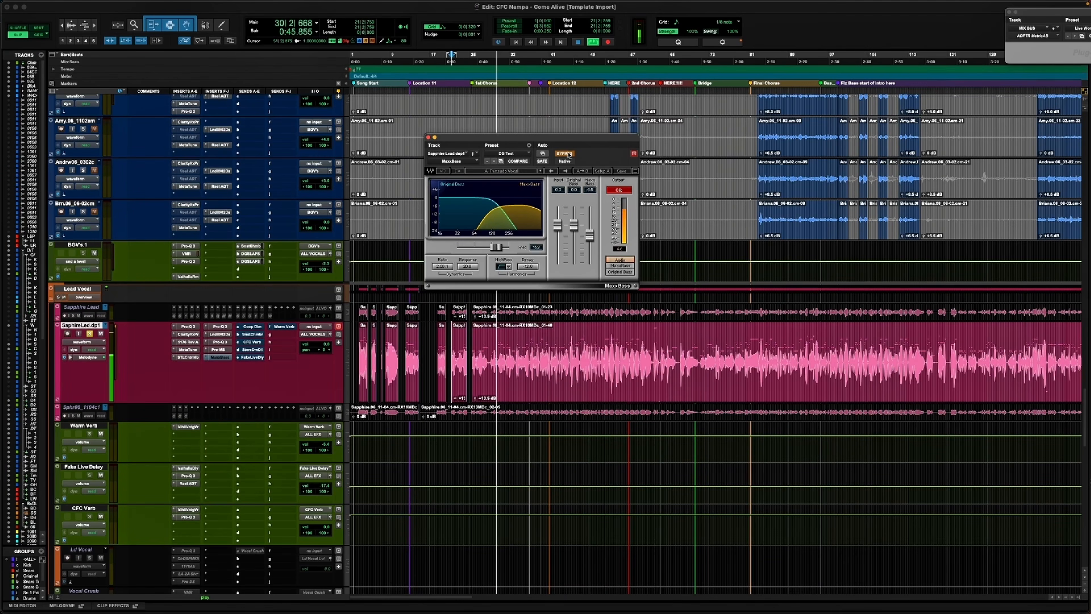
pyautogui.click(564, 154)
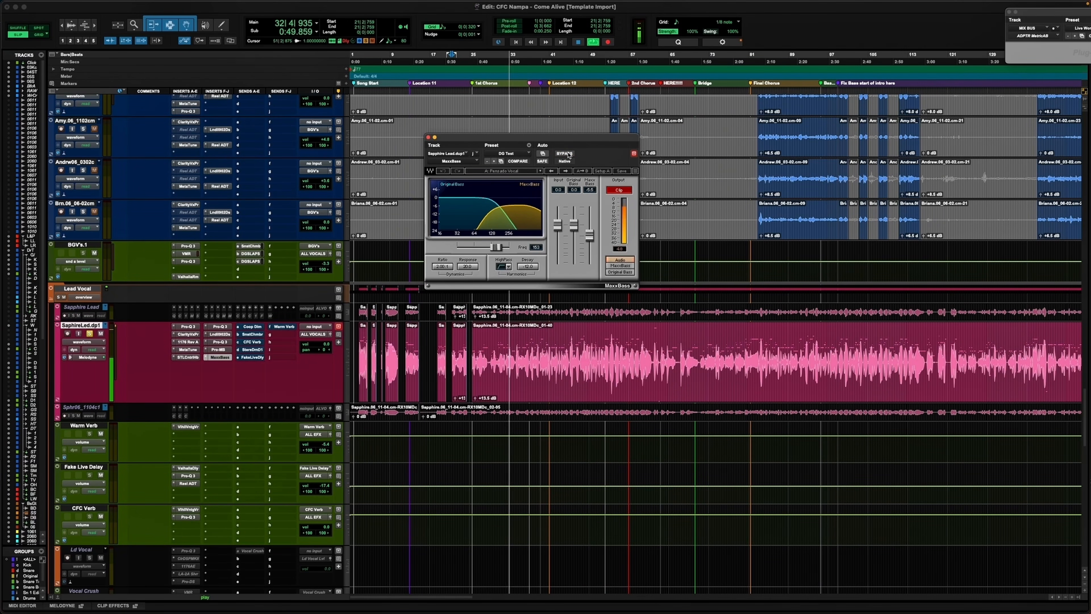
pyautogui.press('space')
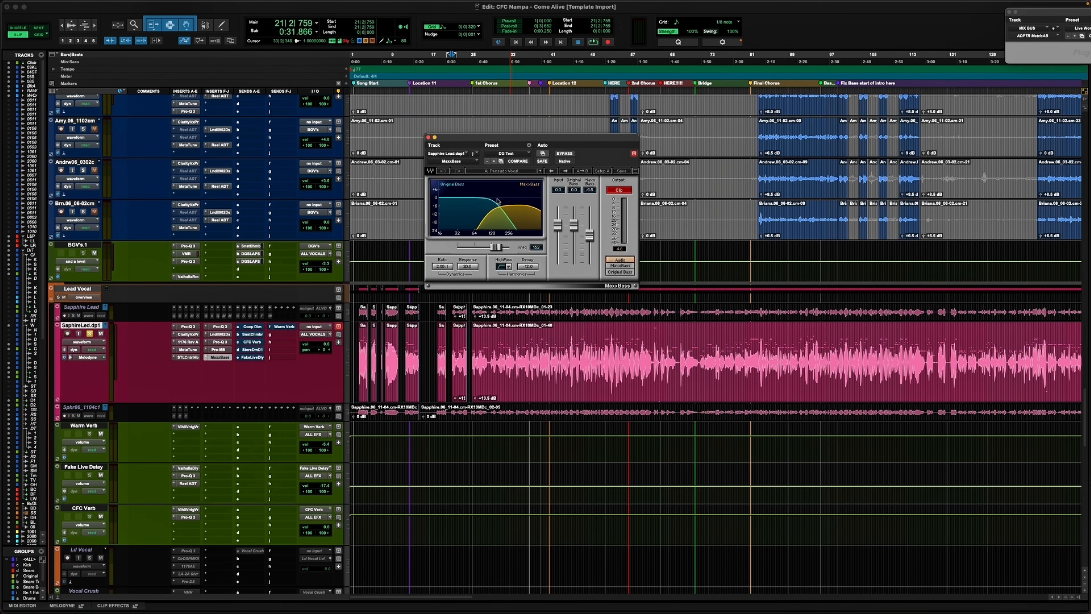
# Step: Play the soloed lead vocal from 21|2|759, raise the MaxxBass level to 2.0, and compare it bypassed and active
pyautogui.click(88, 335)
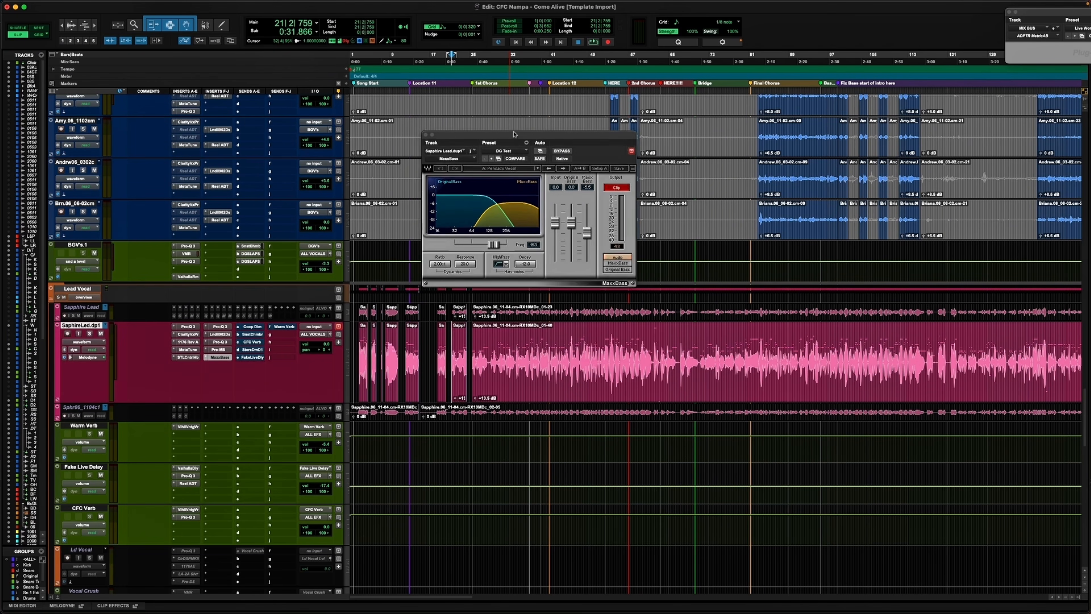
pyautogui.moveTo(518, 143); pyautogui.dragTo(512, 112)
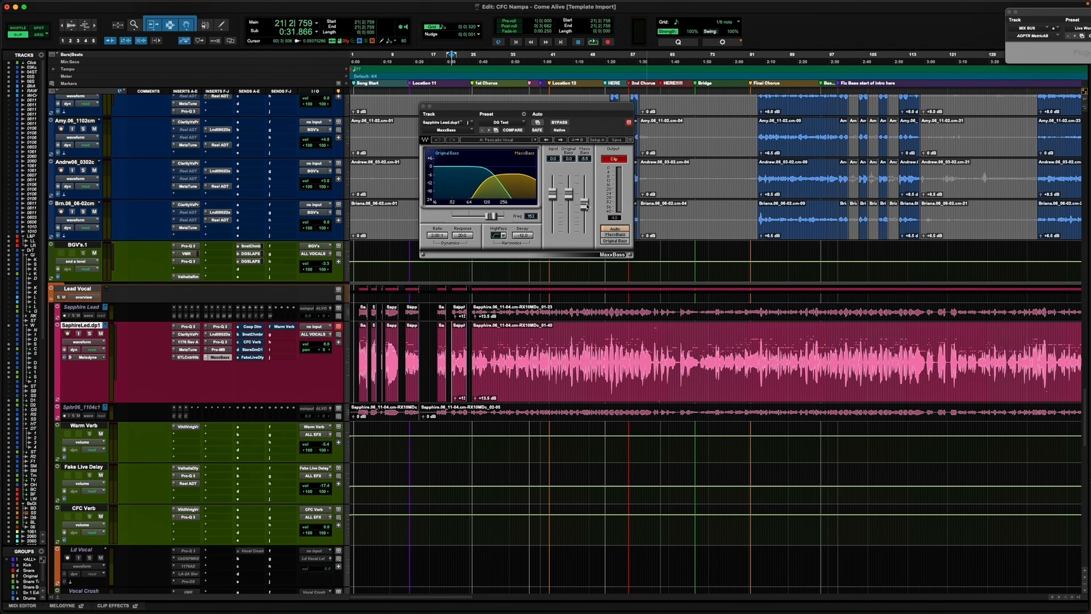
pyautogui.hotkey('shift', 's')
pyautogui.press('space')
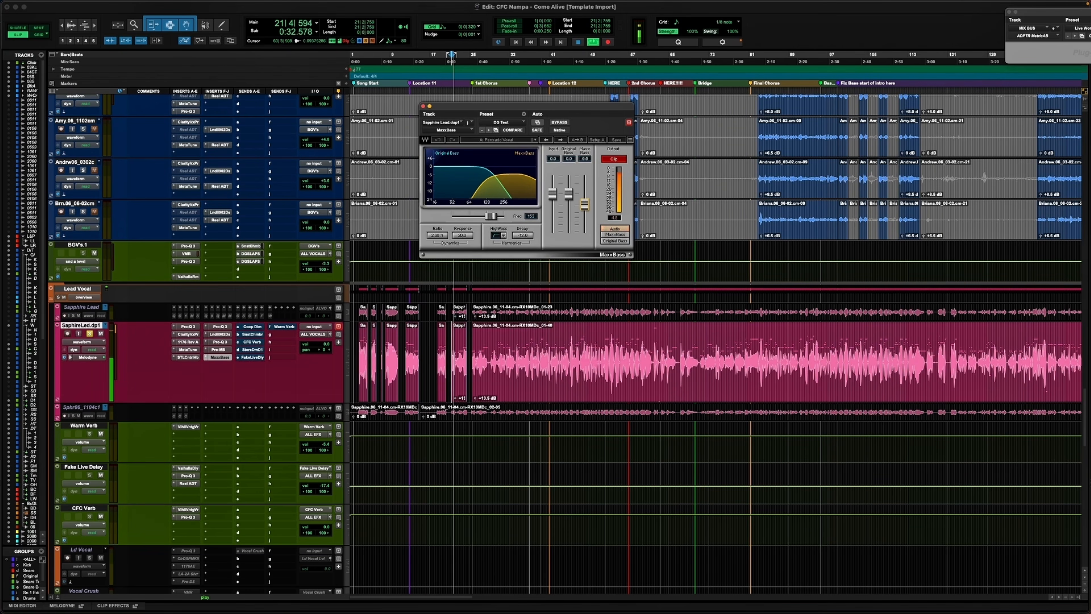
pyautogui.moveTo(584, 204); pyautogui.dragTo(584, 190)
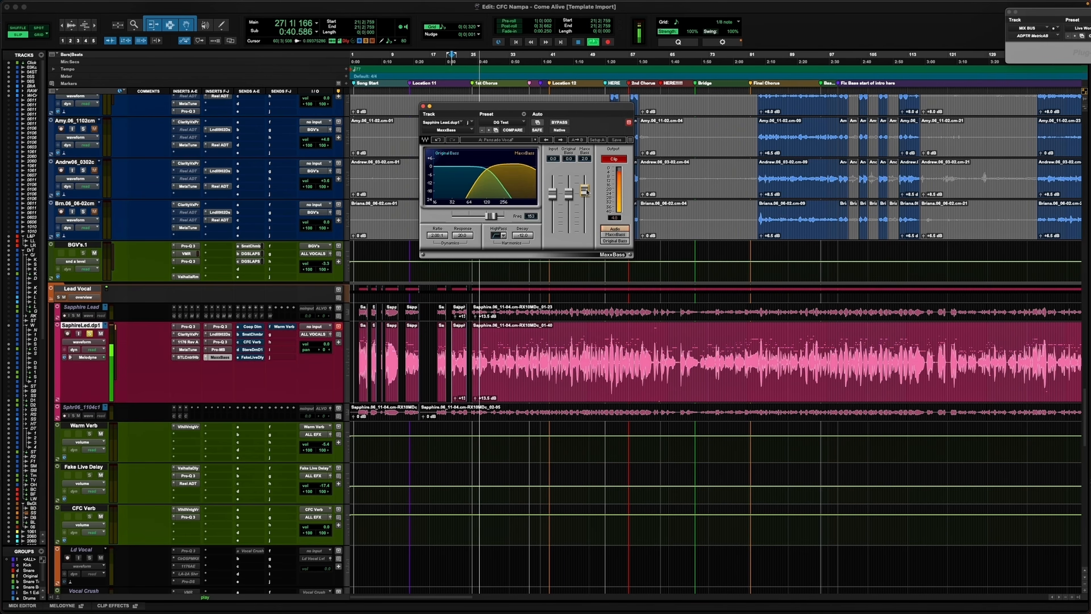
pyautogui.click(559, 122)
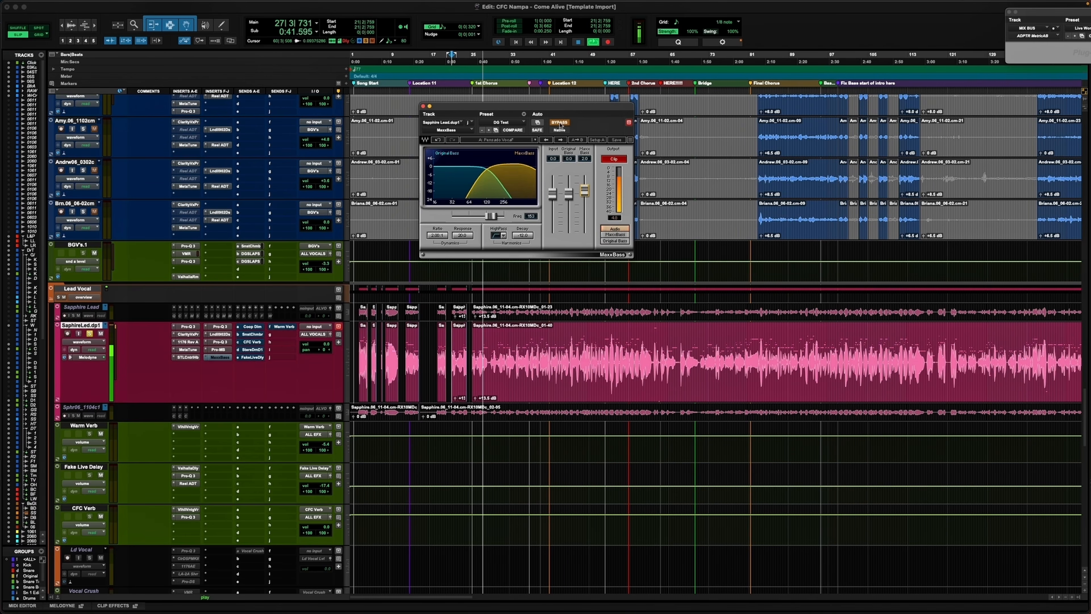
pyautogui.click(559, 122)
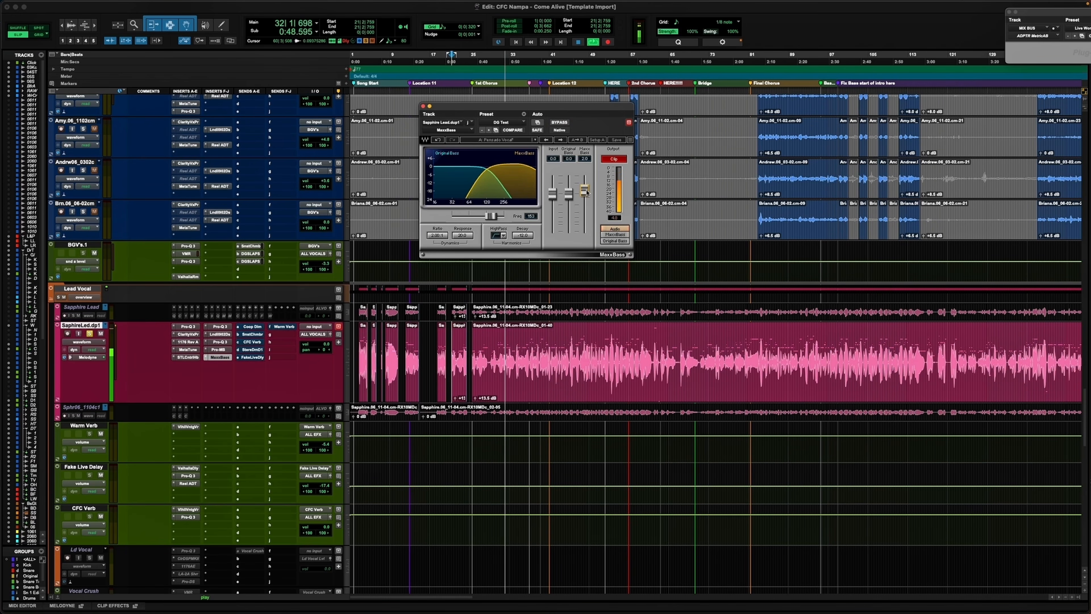
# Step: Stop playback, undo the last MaxxBass level change on the lead vocal, and close the plug-in
pyautogui.press('space')
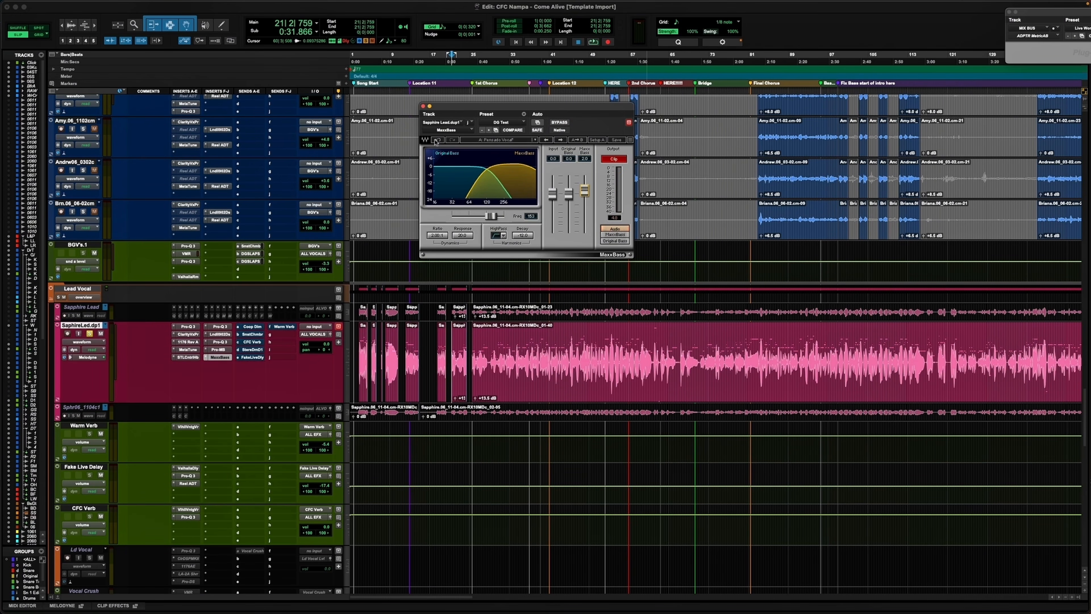
pyautogui.click(438, 140)
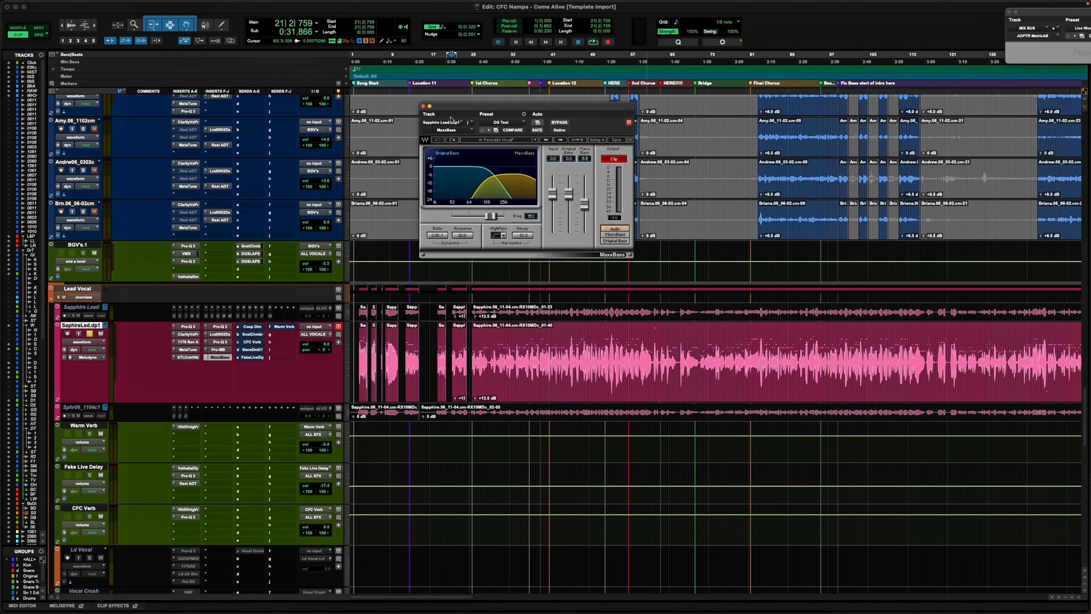
pyautogui.click(423, 107)
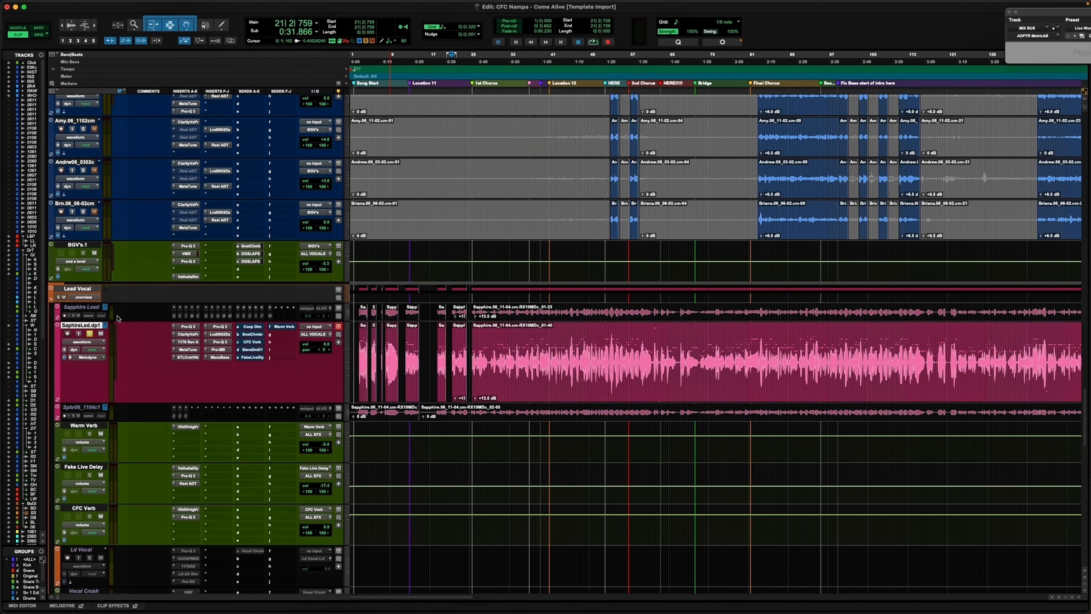
# Step: Look through the keys, guitar, bass and drum tracks of the session and return to the lead vocal
pyautogui.scroll(15, 90, 334)
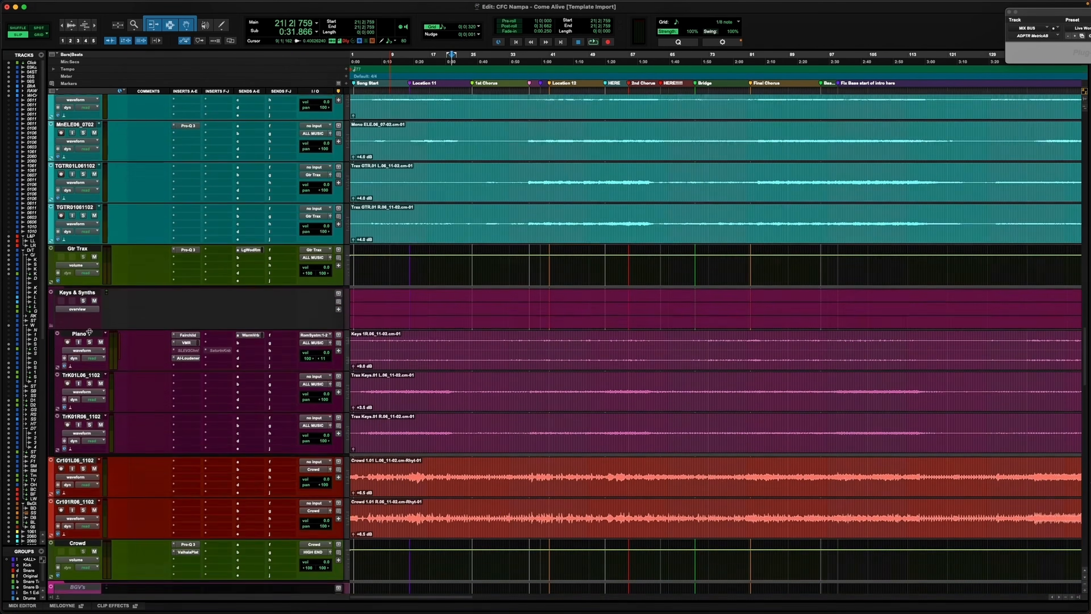
pyautogui.scroll(3, 89, 301)
pyautogui.scroll(10, 94, 230)
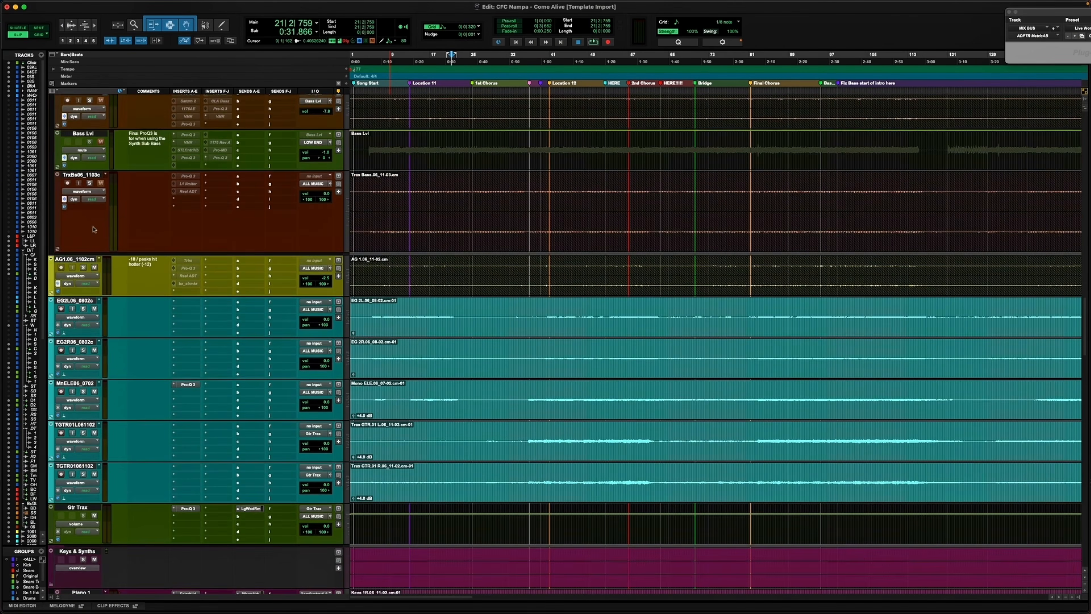
pyautogui.scroll(-20, 192, 271)
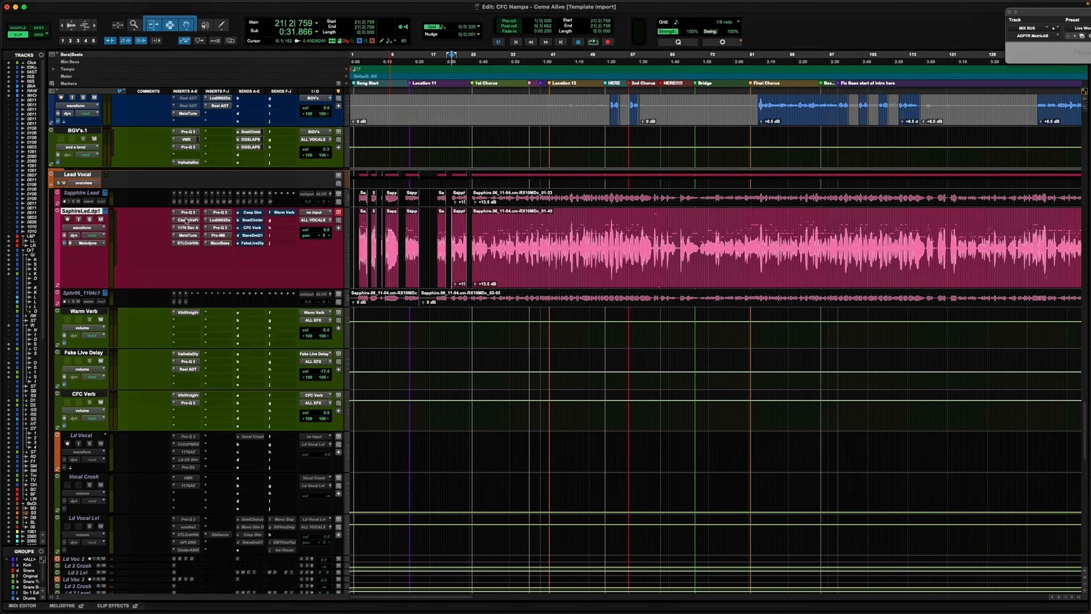
pyautogui.scroll(15, 124, 222)
pyautogui.scroll(5, 124, 222)
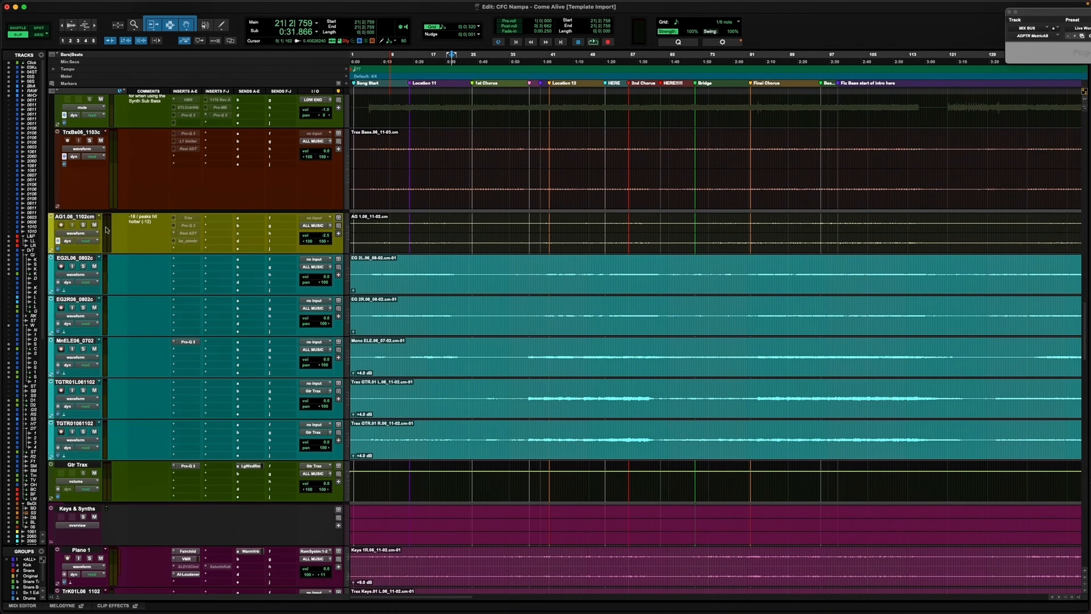
pyautogui.scroll(9, 92, 228)
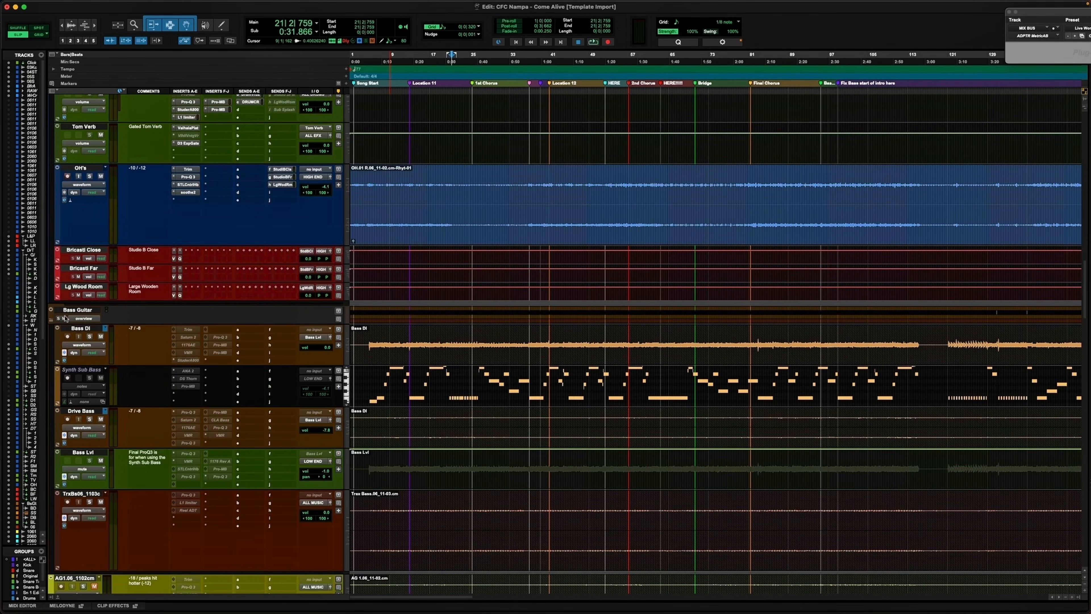
pyautogui.scroll(-20, 65, 318)
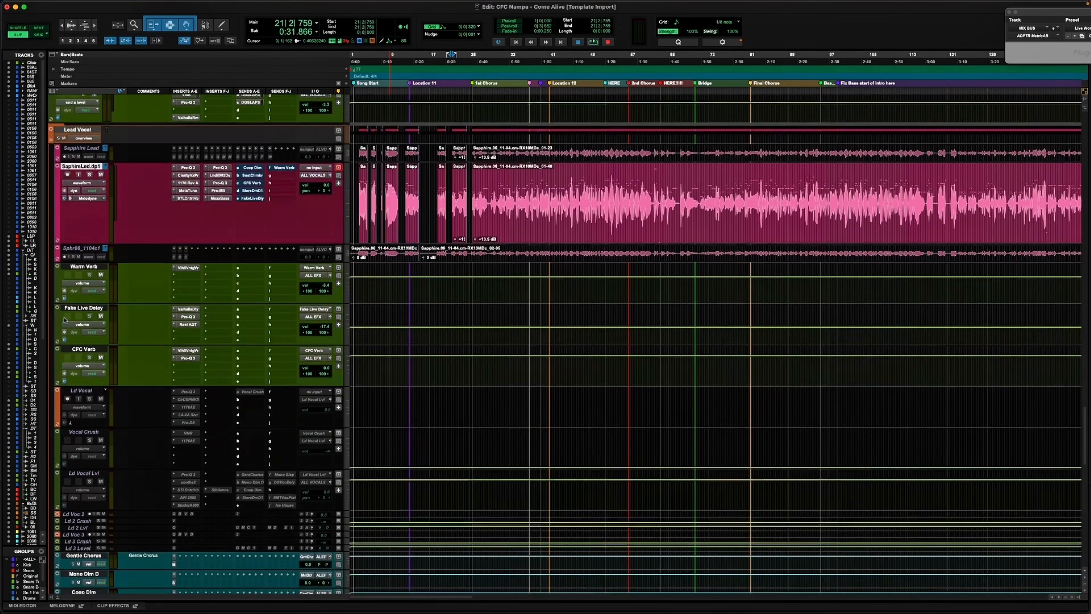
pyautogui.scroll(-1, 65, 318)
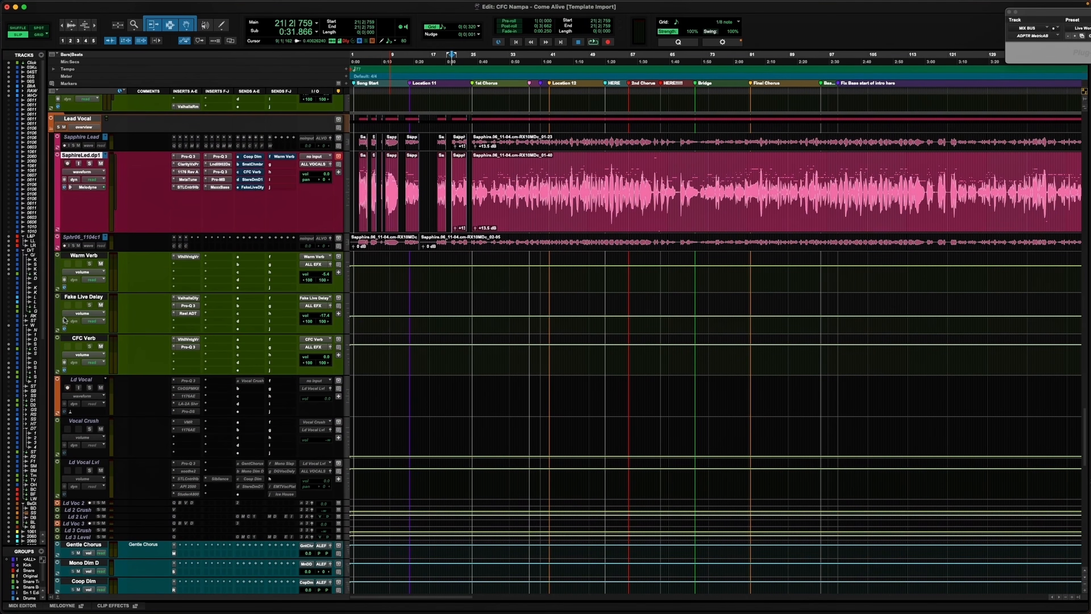
# Step: Open the lead vocal's Coop Dim send, enlarge the Coop Dim return track, and examine the settings of its Repeater delay
pyautogui.click(253, 157)
pyautogui.scroll(-3, 149, 386)
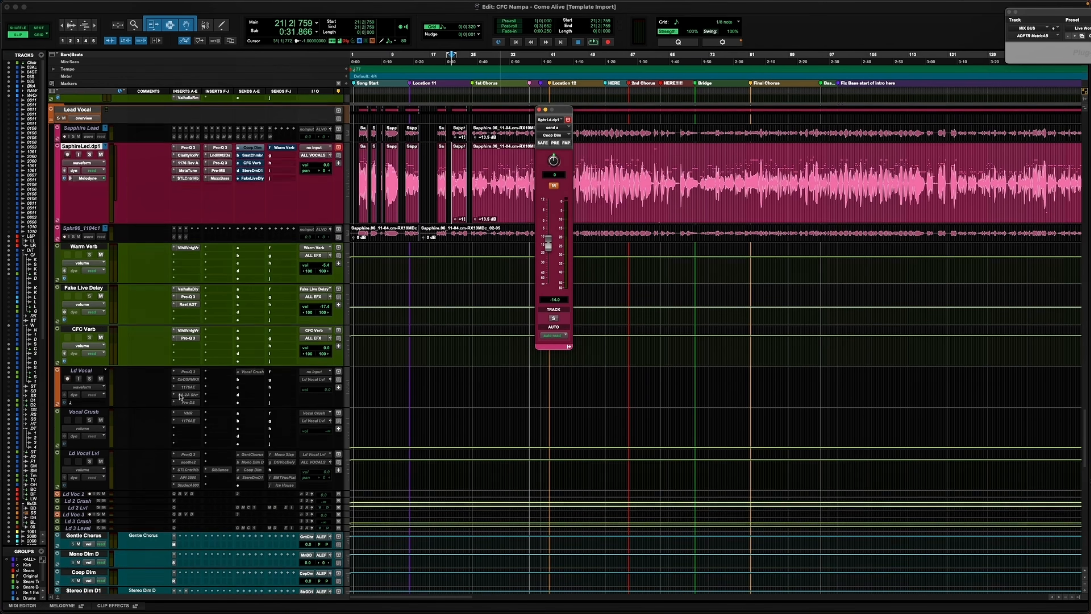
pyautogui.scroll(-12, 149, 386)
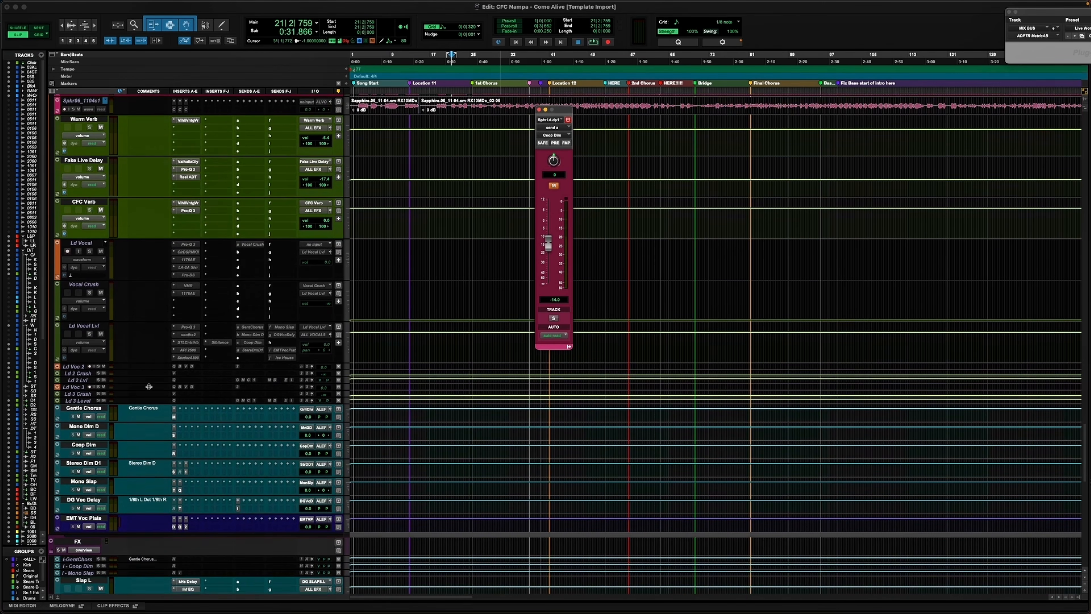
pyautogui.scroll(-5, 147, 362)
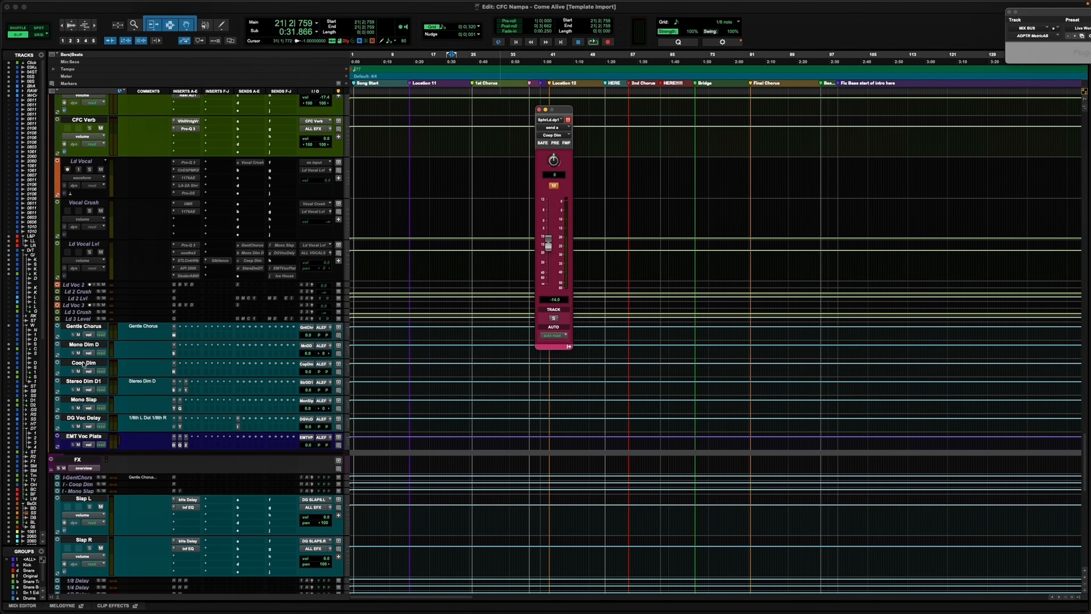
pyautogui.click(116, 363)
pyautogui.hotkey('ctrl', 'Up')
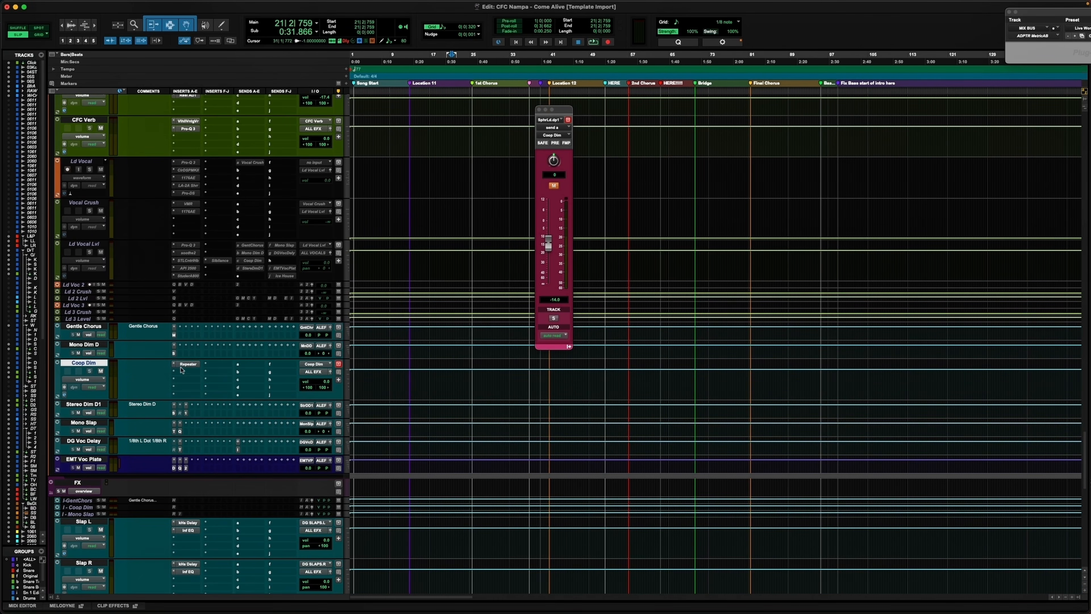
pyautogui.click(182, 364)
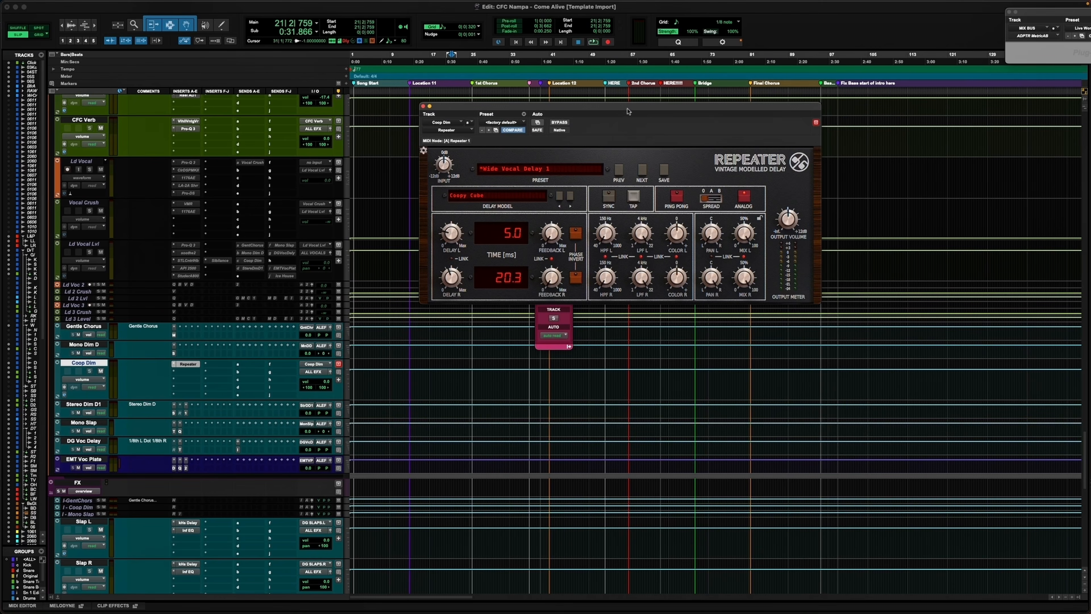
pyautogui.moveTo(620, 108); pyautogui.dragTo(565, 123)
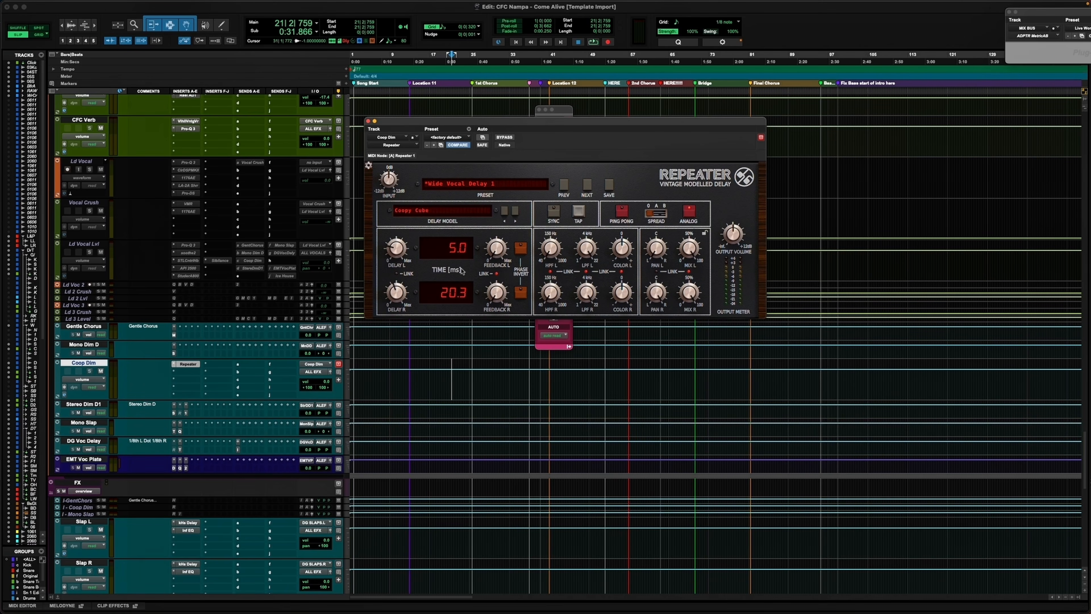
pyautogui.click(368, 121)
# Step: Unmute the lead vocal's Coop Dim send and pull its level all the way down
pyautogui.scroll(10, 423, 280)
pyautogui.scroll(1, 423, 280)
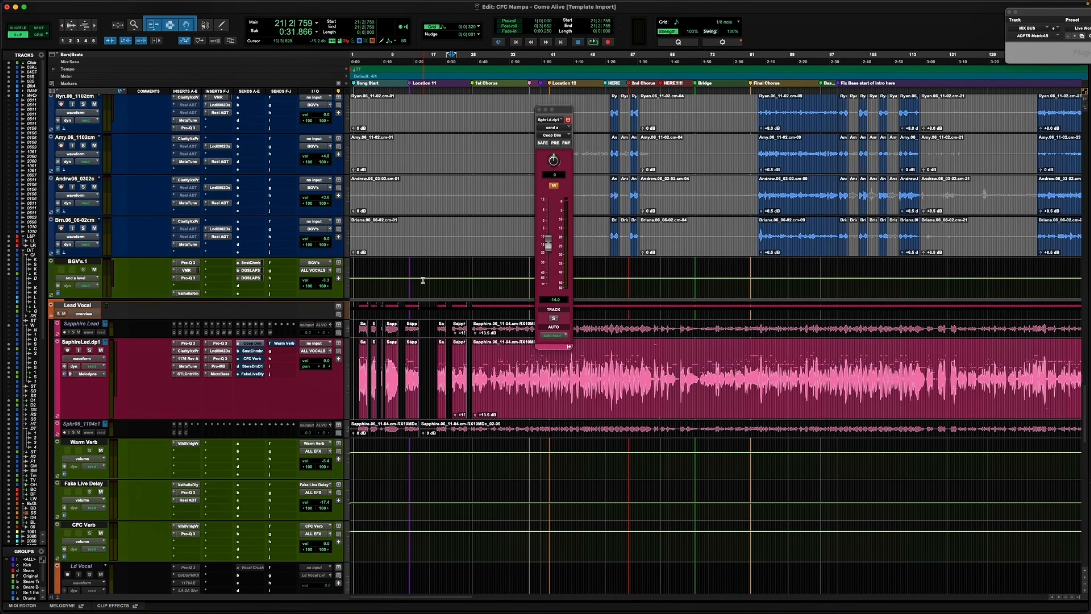
pyautogui.keyDown('super'); pyautogui.click(257, 344); pyautogui.keyUp('super')
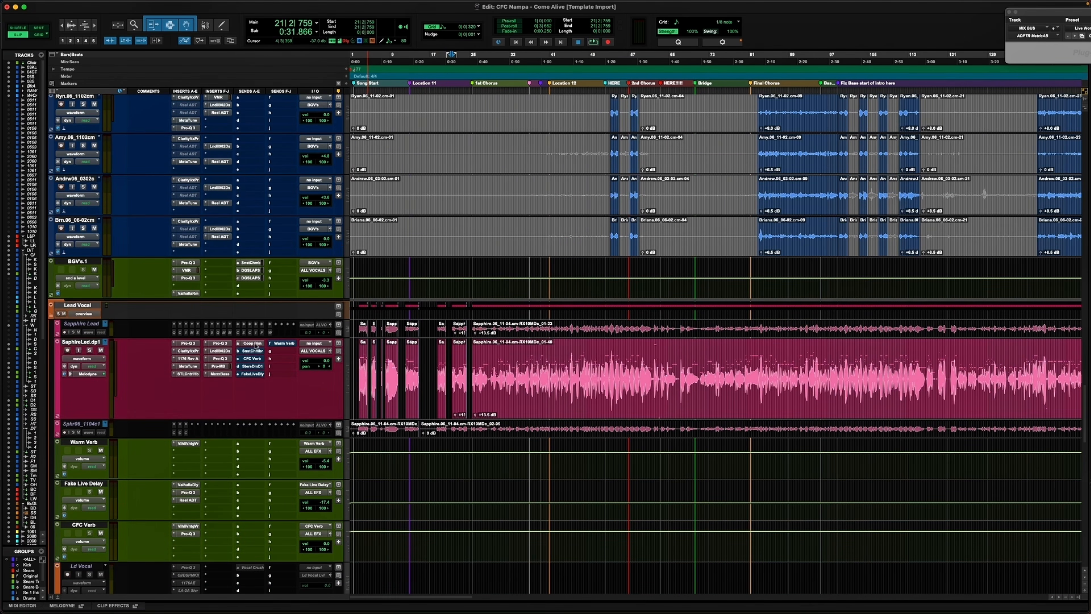
pyautogui.moveTo(548, 246); pyautogui.dragTo(552, 400)
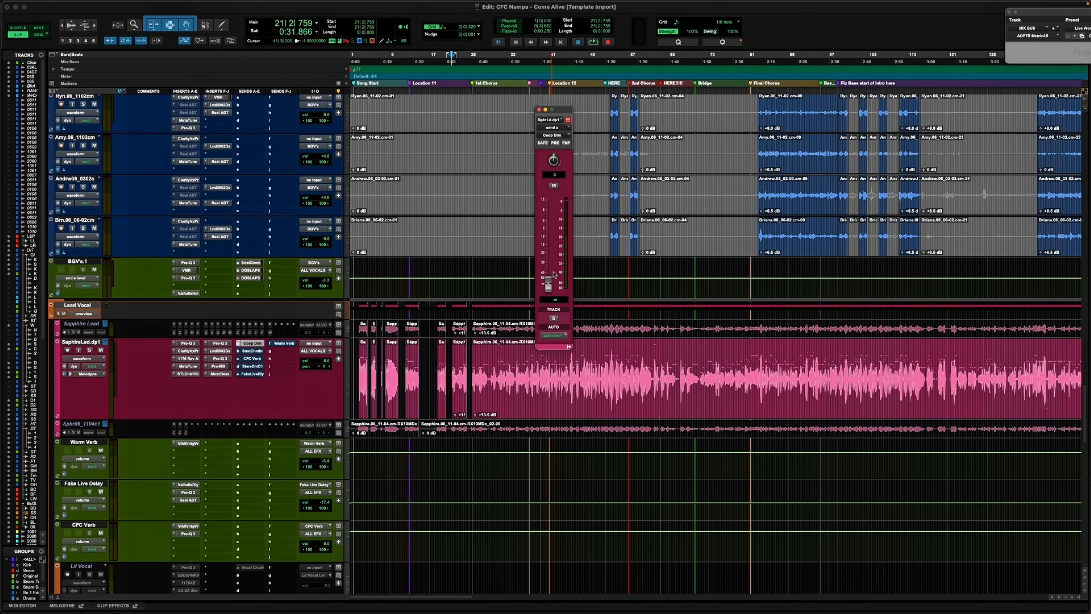
# Step: Solo the lead vocal, play it from 21|2|759 while raising the Coop Dim send to -14.0, and toggle the send's mute
pyautogui.click(93, 342)
pyautogui.hotkey('shift', 's')
pyautogui.press('space')
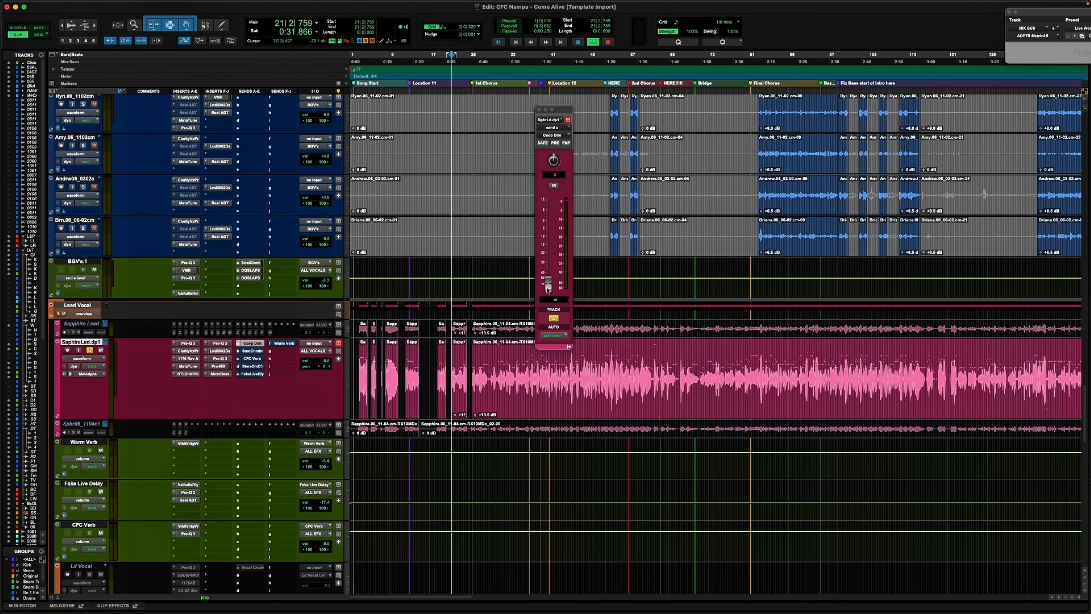
pyautogui.moveTo(548, 288); pyautogui.dragTo(549, 244)
pyautogui.press('space')
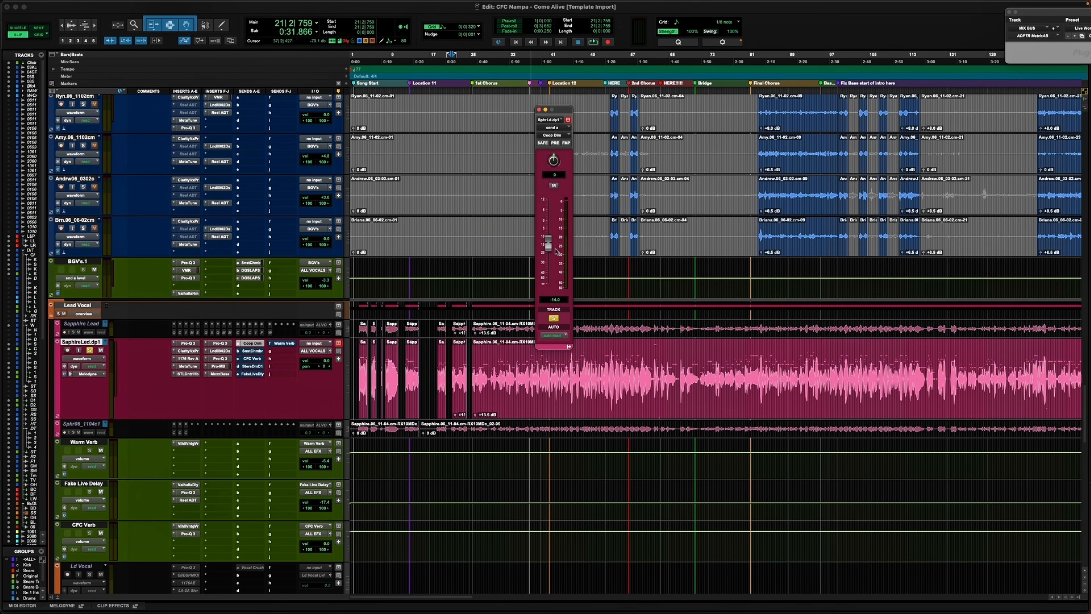
pyautogui.keyDown('ctrl'); pyautogui.keyDown('super'); pyautogui.click(255, 343); pyautogui.keyUp('super'); pyautogui.keyUp('ctrl')
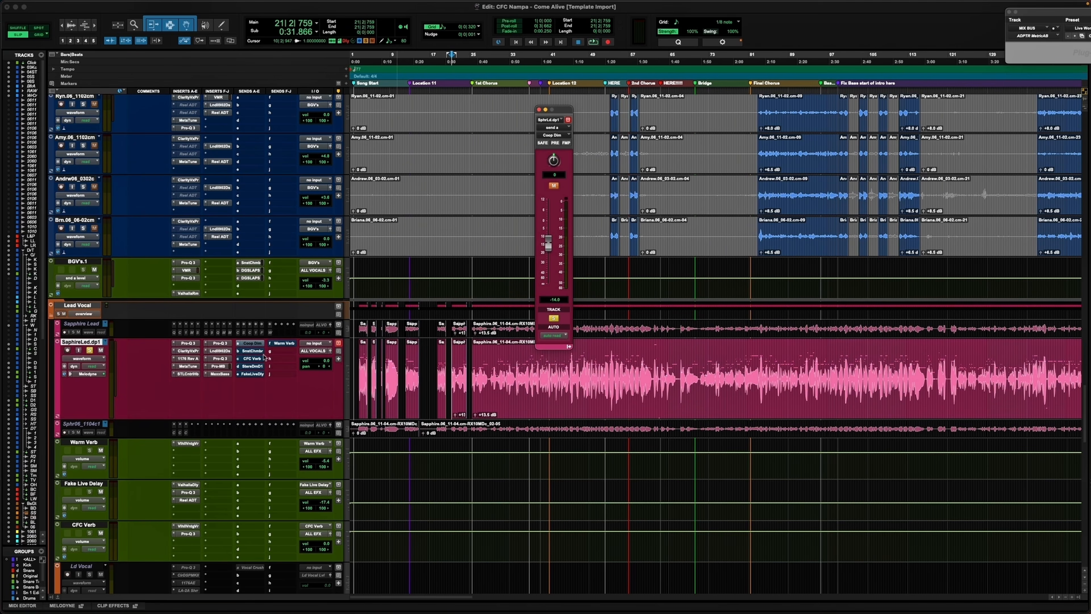
# Step: Open the lead vocal's Sunset Chamber send, audition it unmuted from 21|2|759, and mute it again
pyautogui.click(251, 352)
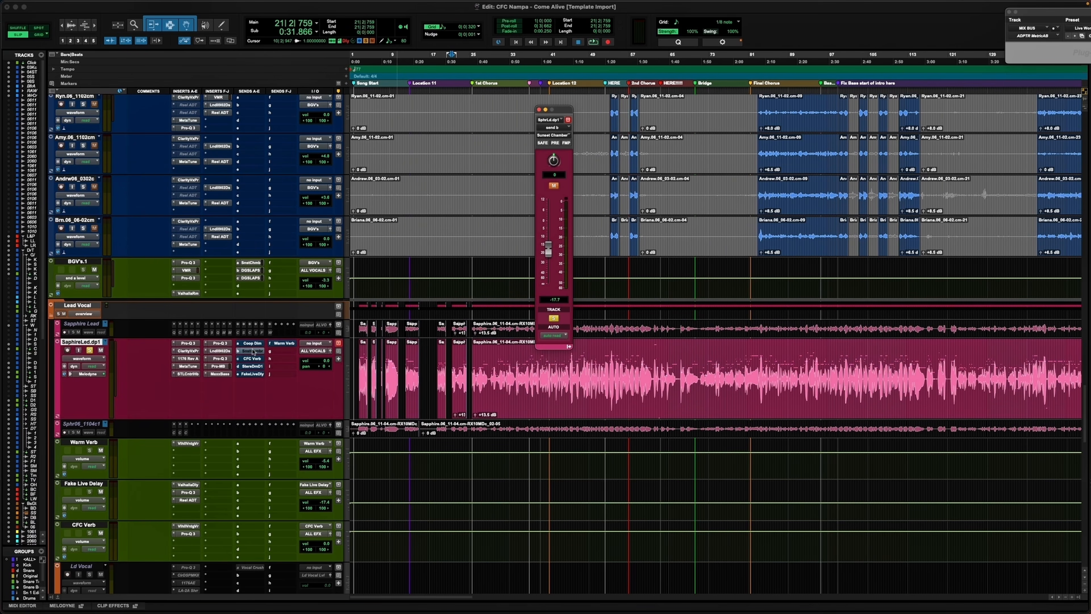
pyautogui.click(556, 186)
pyautogui.press('space')
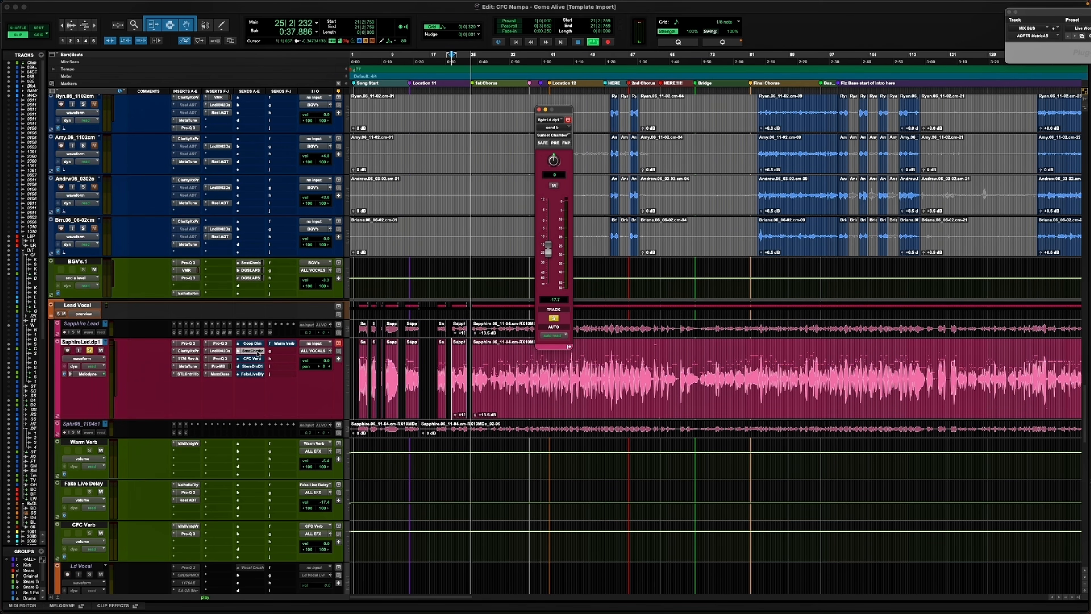
pyautogui.press('space')
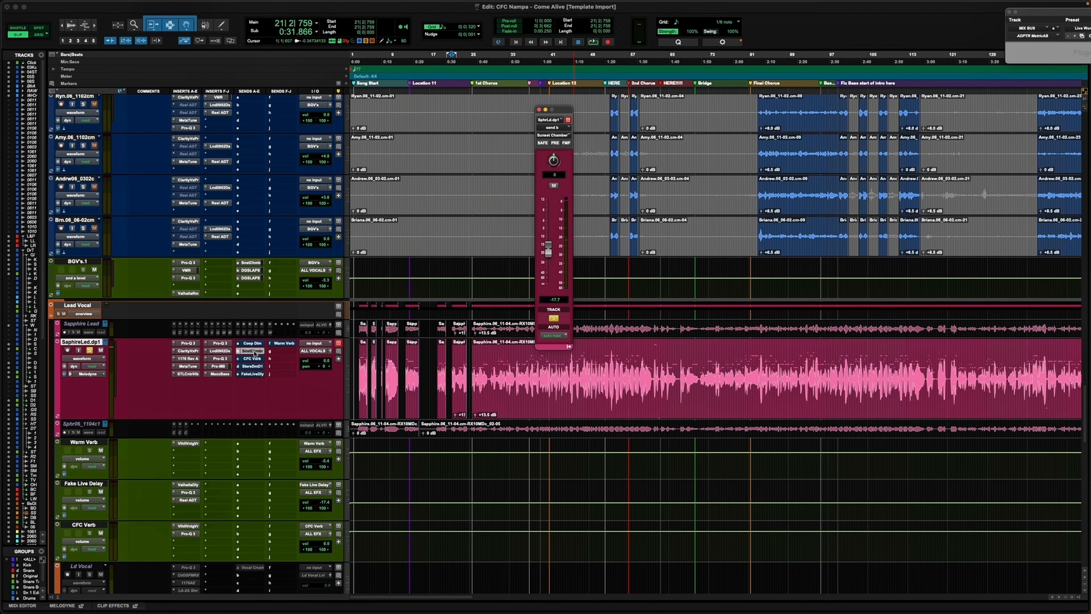
pyautogui.keyDown('ctrl'); pyautogui.keyDown('super'); pyautogui.click(253, 352); pyautogui.keyUp('super'); pyautogui.keyUp('ctrl')
# Step: Find and enlarge the Sun Chamber return track among the FX tracks, and examine the curve of its Pro-Q 3
pyautogui.scroll(-10, 153, 387)
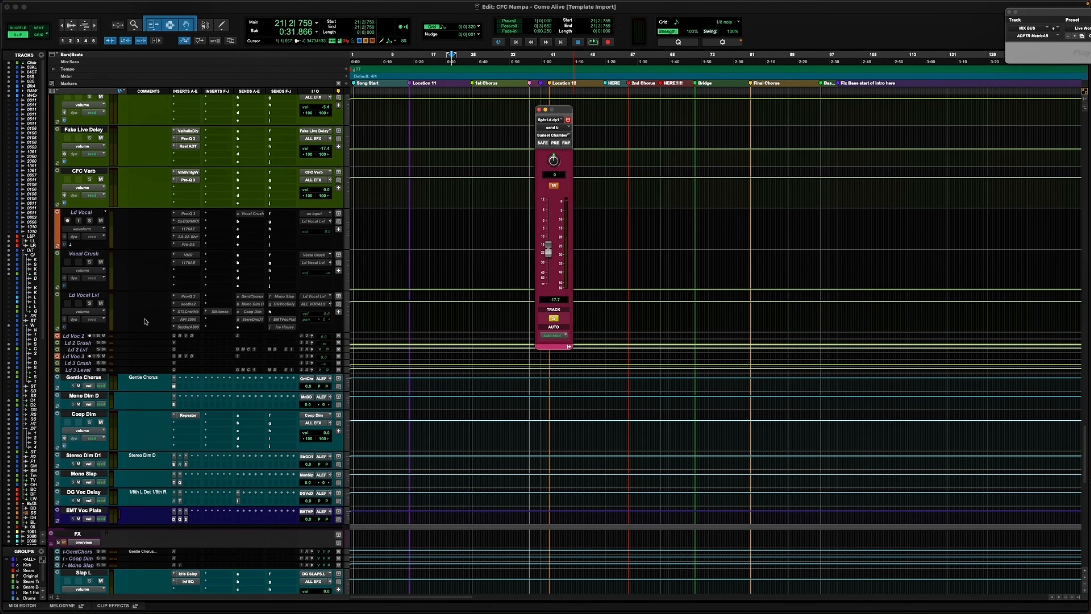
pyautogui.scroll(-2, 146, 321)
pyautogui.scroll(-3, 145, 297)
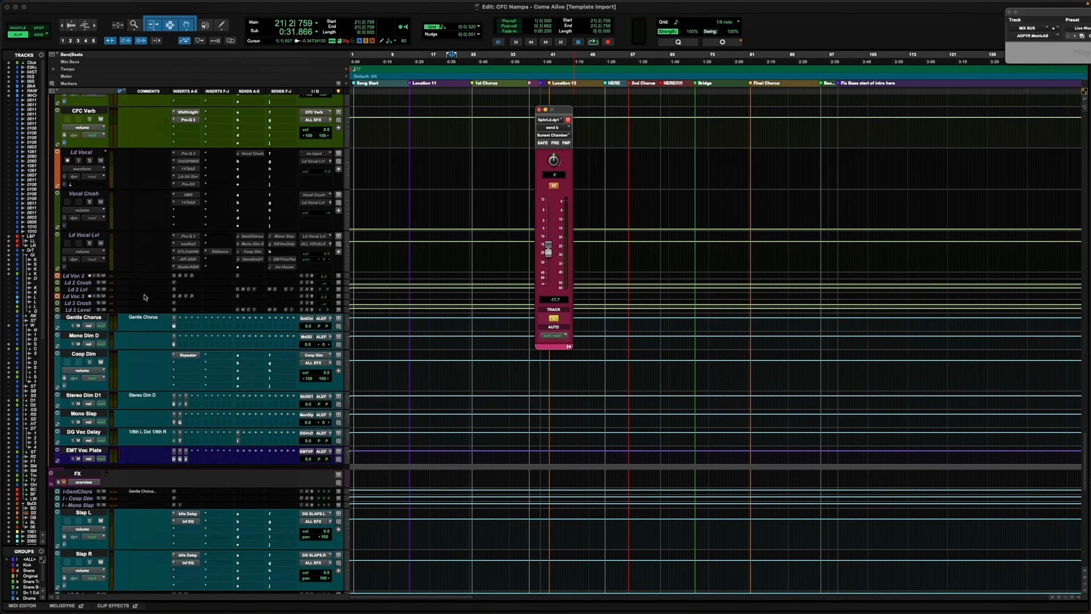
pyautogui.scroll(-2, 144, 271)
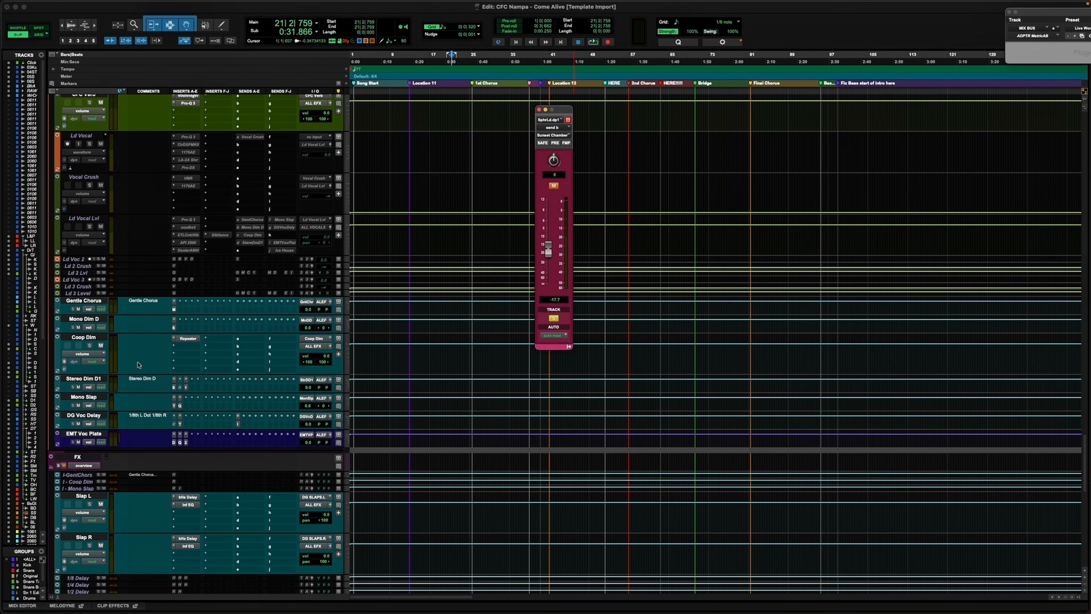
pyautogui.scroll(-4, 125, 410)
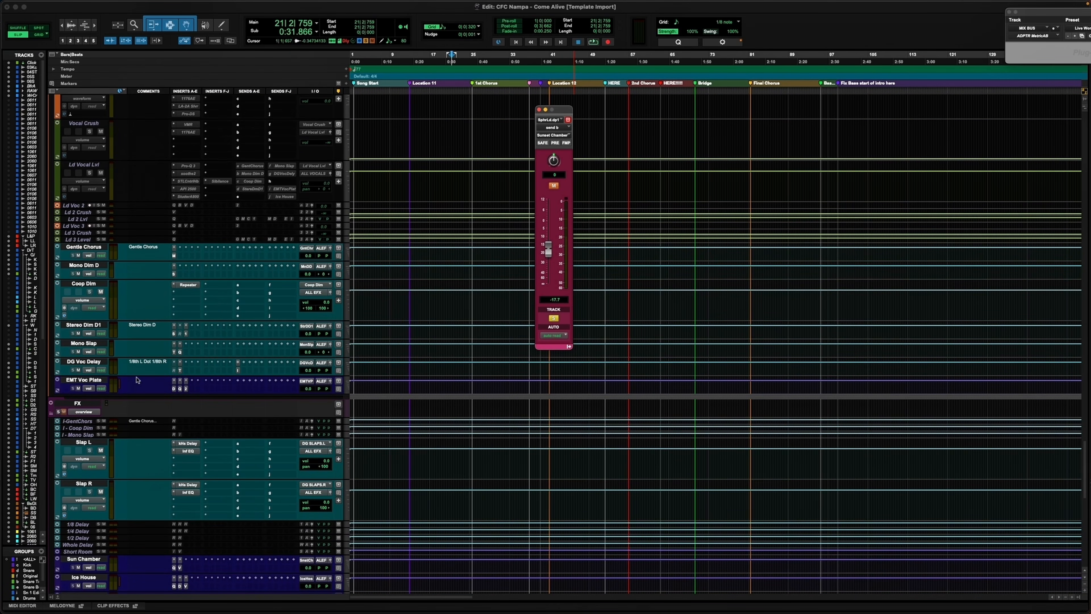
pyautogui.scroll(-8, 137, 374)
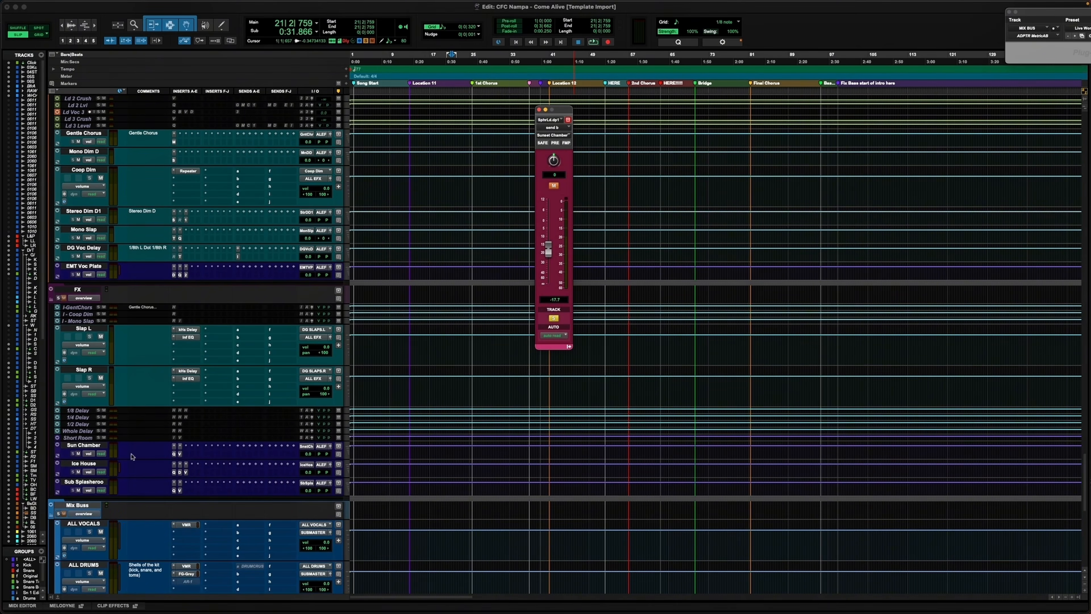
pyautogui.click(94, 446)
pyautogui.hotkey('ctrl', 'Up')
pyautogui.click(188, 446)
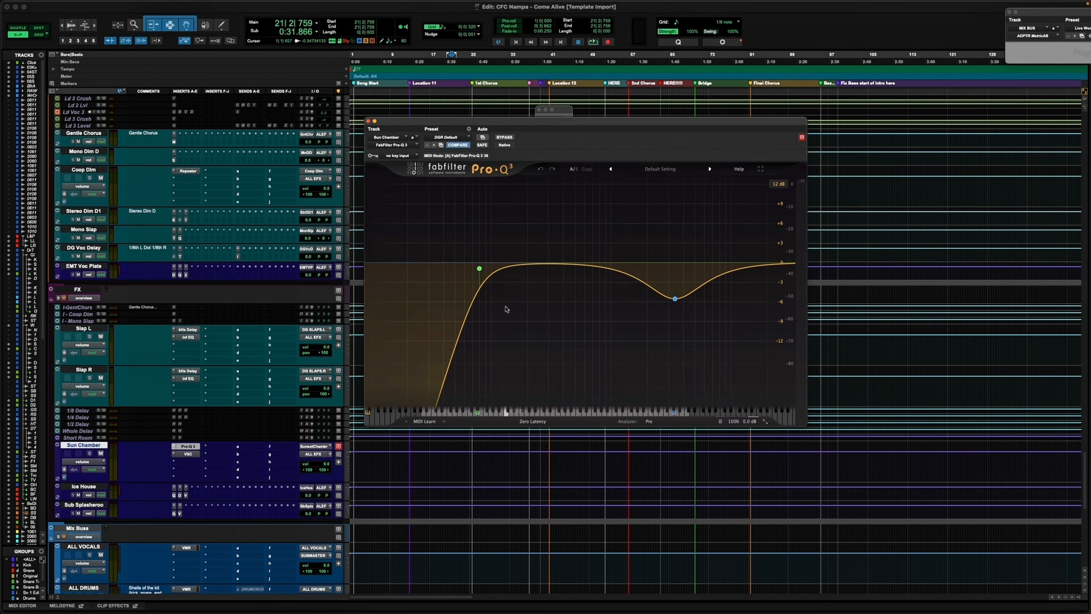
pyautogui.moveTo(677, 281)
# Step: Examine the VerbSuite Classics reverb settings on the Sun Chamber track, close the plug-in, and return to the lead vocal
pyautogui.click(192, 455)
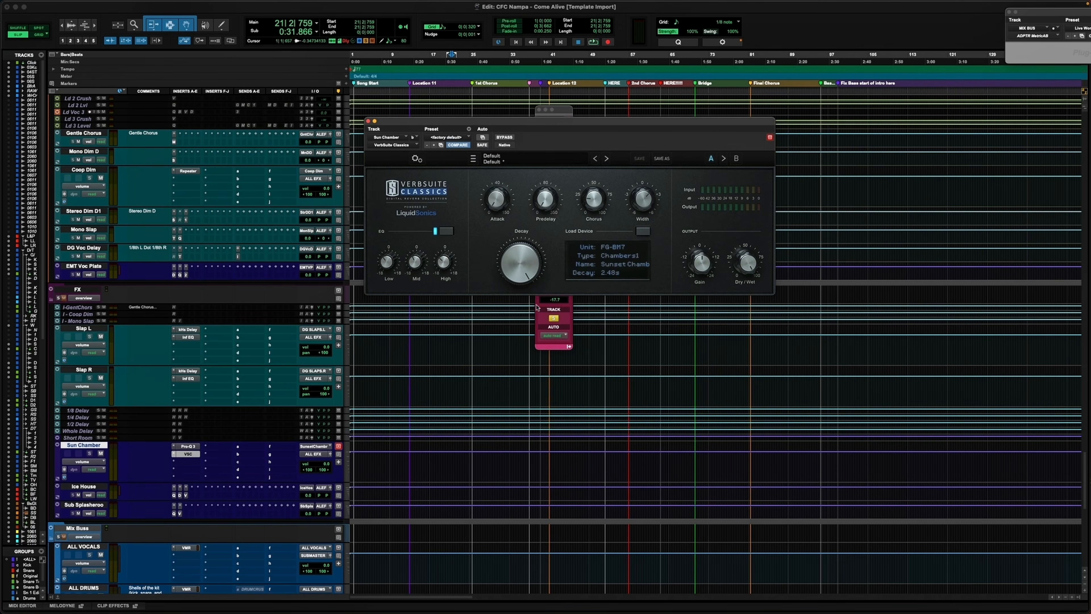
pyautogui.moveTo(507, 129); pyautogui.dragTo(469, 136)
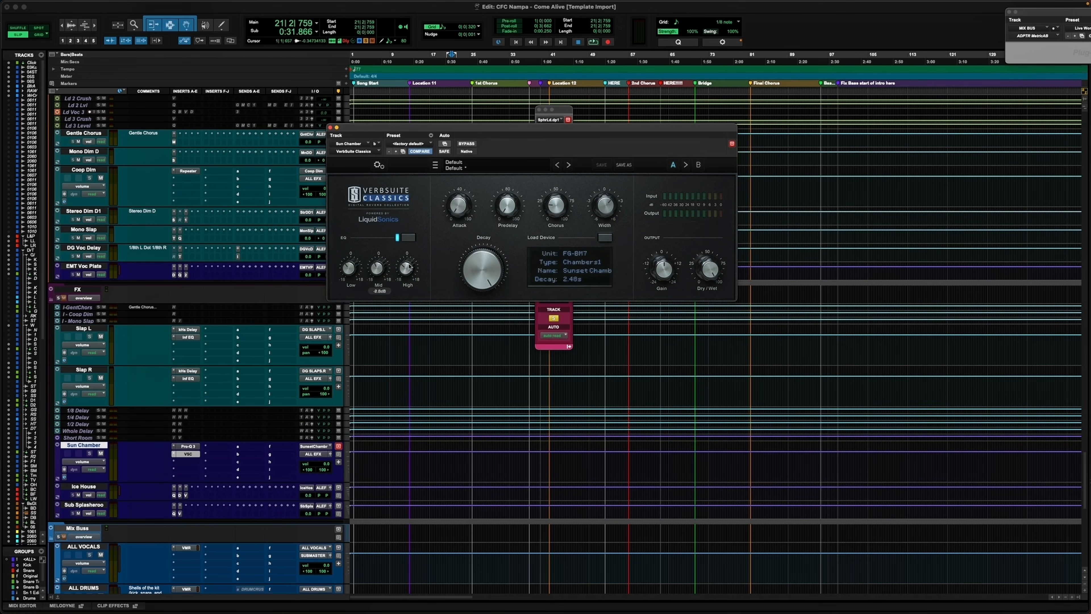
pyautogui.click(330, 128)
pyautogui.scroll(15, 402, 300)
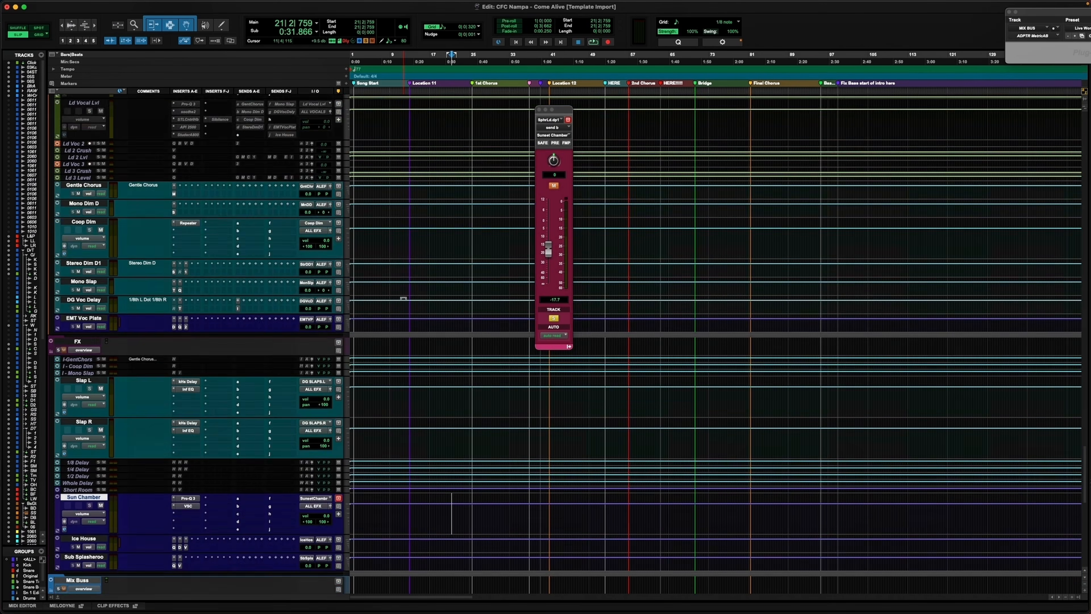
pyautogui.scroll(3, 403, 300)
pyautogui.scroll(-5, 404, 300)
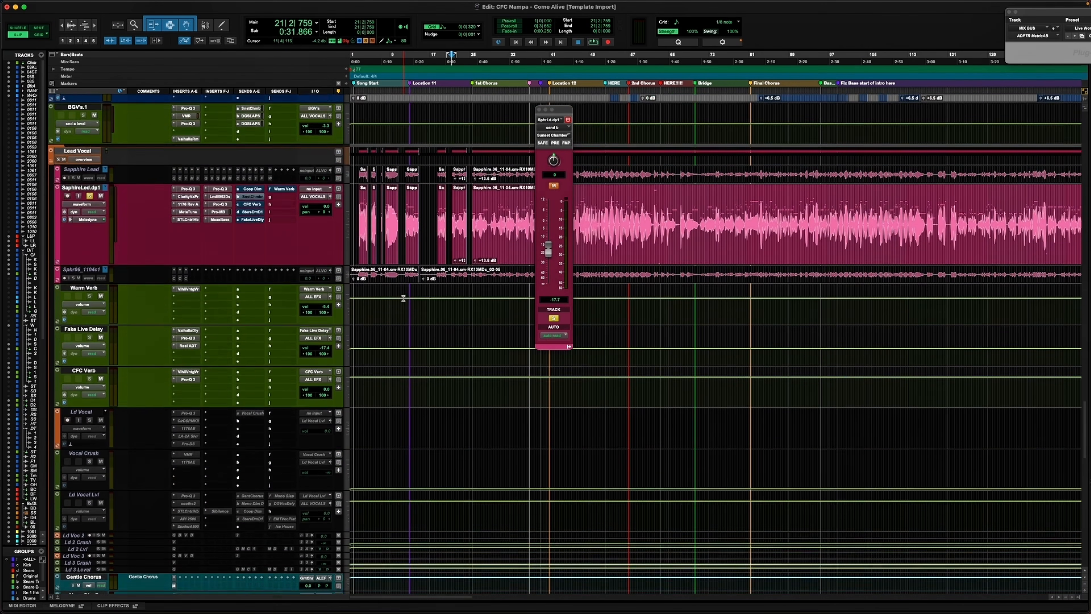
# Step: Open the lead vocal's CFC Verb send and examine the ValhallaVintageVerb and Pro-Q 3 settings on the CFC Verb track
pyautogui.scroll(2, 403, 299)
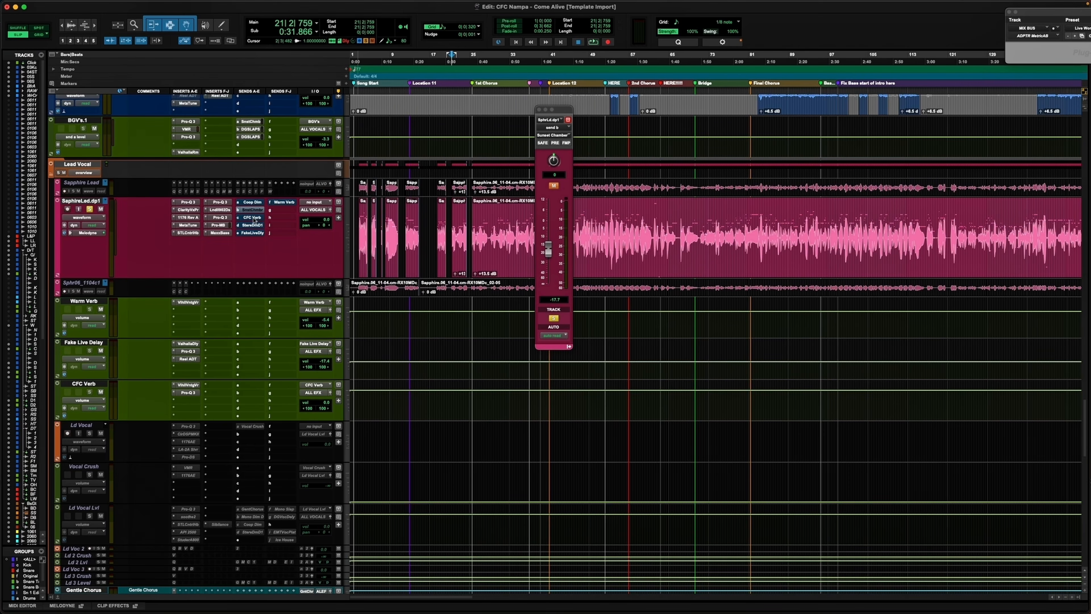
pyautogui.click(253, 218)
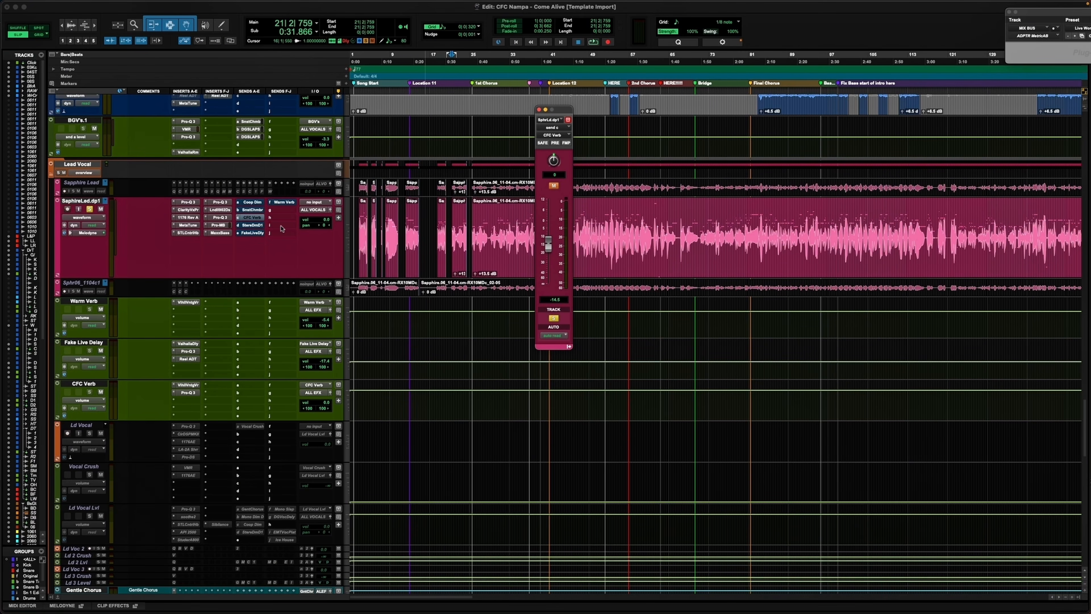
pyautogui.scroll(-1, 282, 228)
pyautogui.click(186, 369)
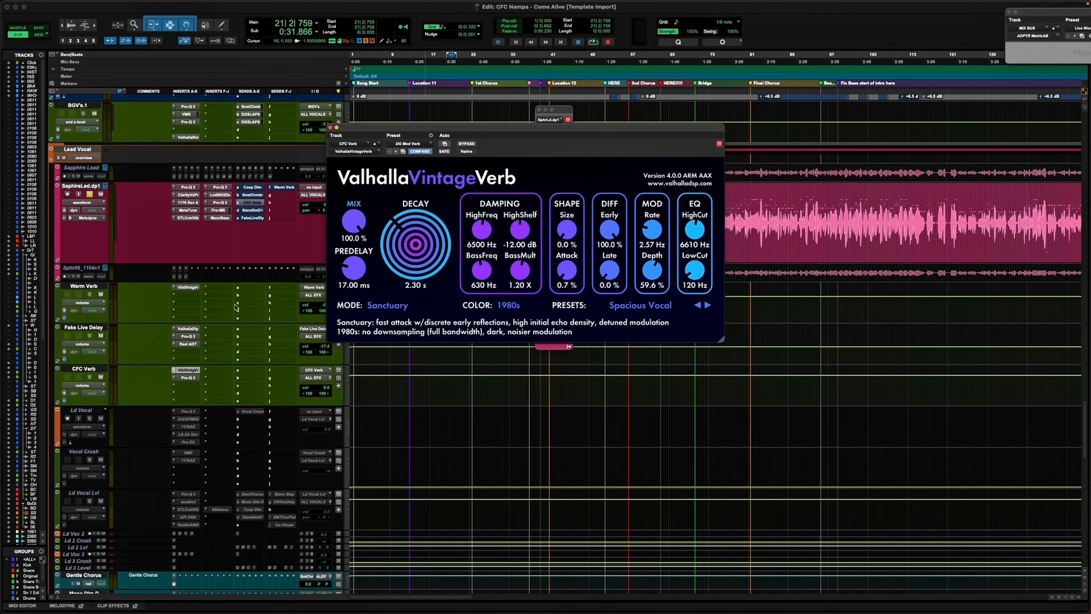
pyautogui.click(188, 378)
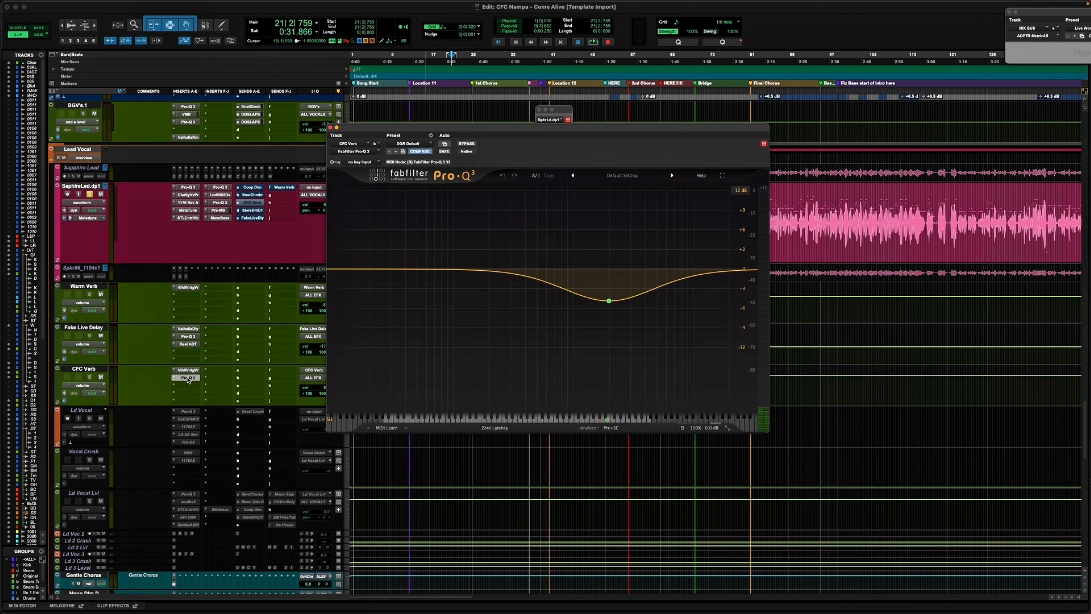
pyautogui.click(330, 128)
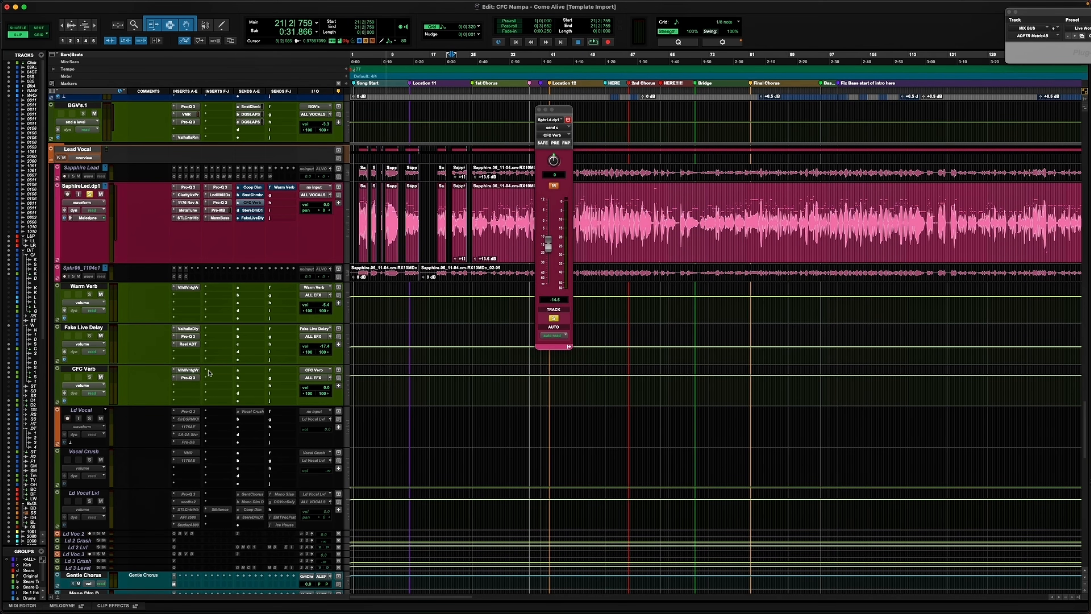
pyautogui.click(187, 369)
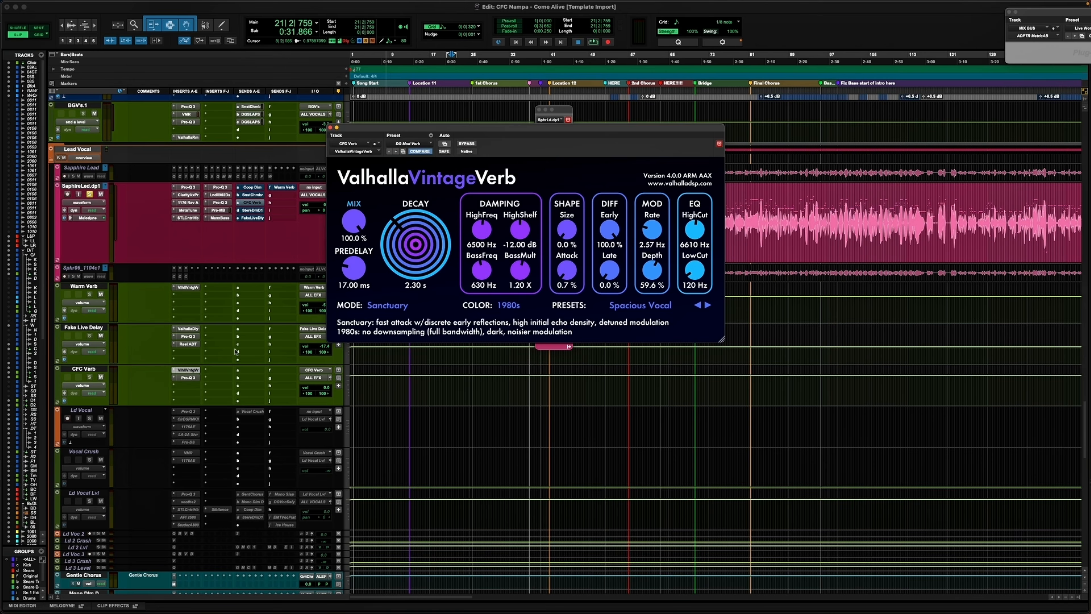
pyautogui.click(189, 371)
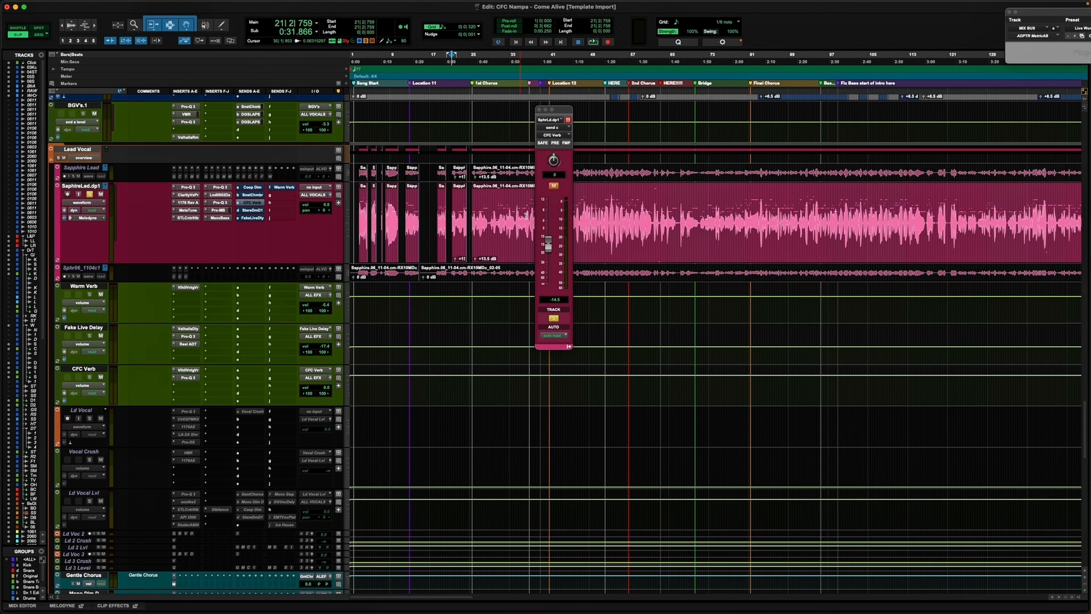
# Step: Play the lead vocal from 21|2|759, toggle the CFC Verb send's mute, leave it unmuted, and try its level at -4.3
pyautogui.press('space')
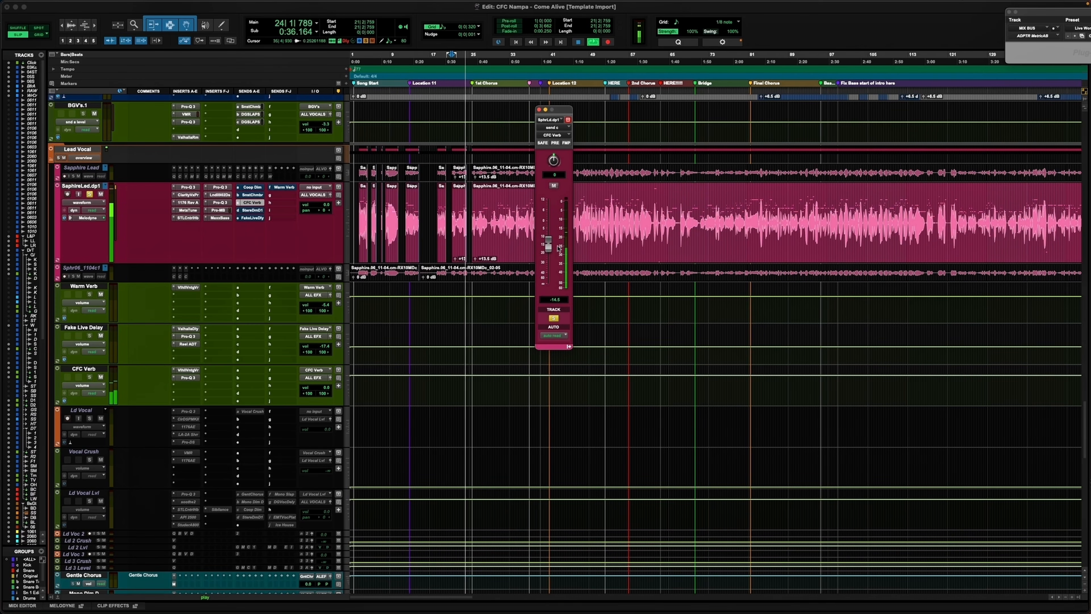
pyautogui.click(554, 186)
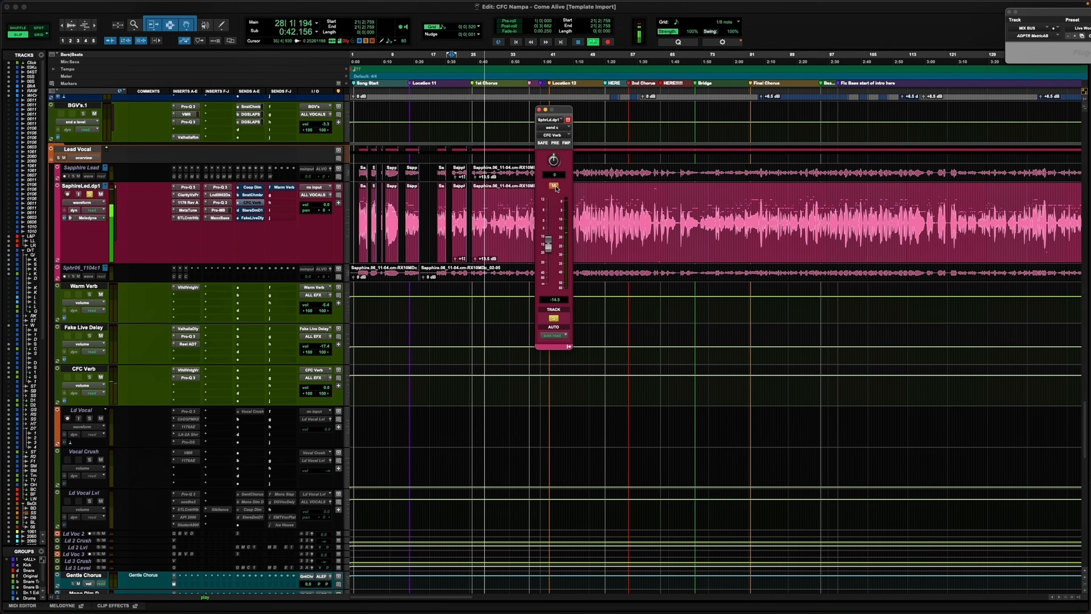
pyautogui.click(554, 185)
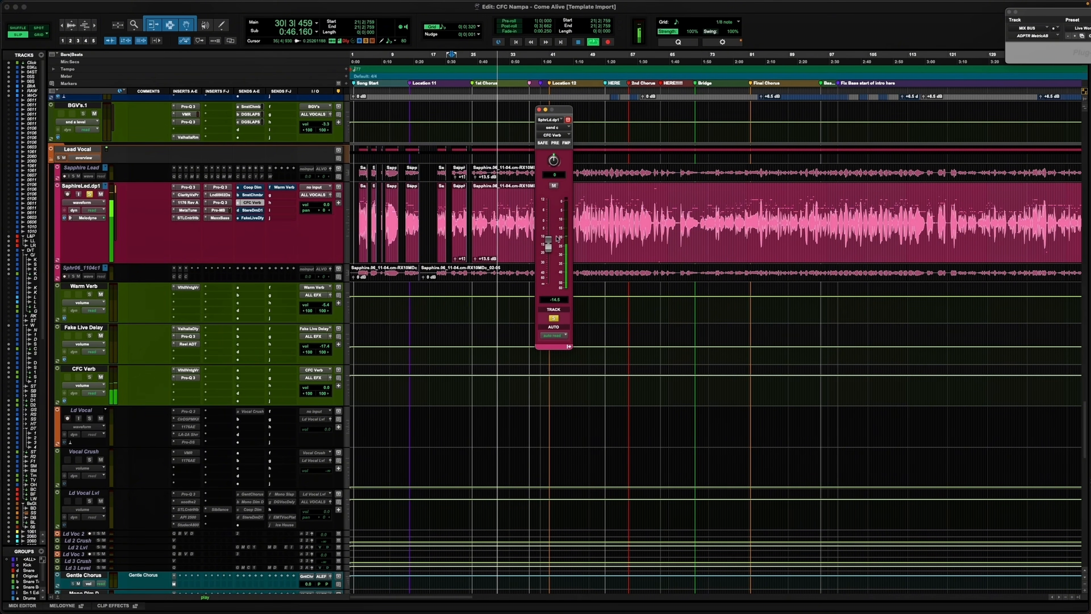
pyautogui.moveTo(549, 250); pyautogui.dragTo(550, 237)
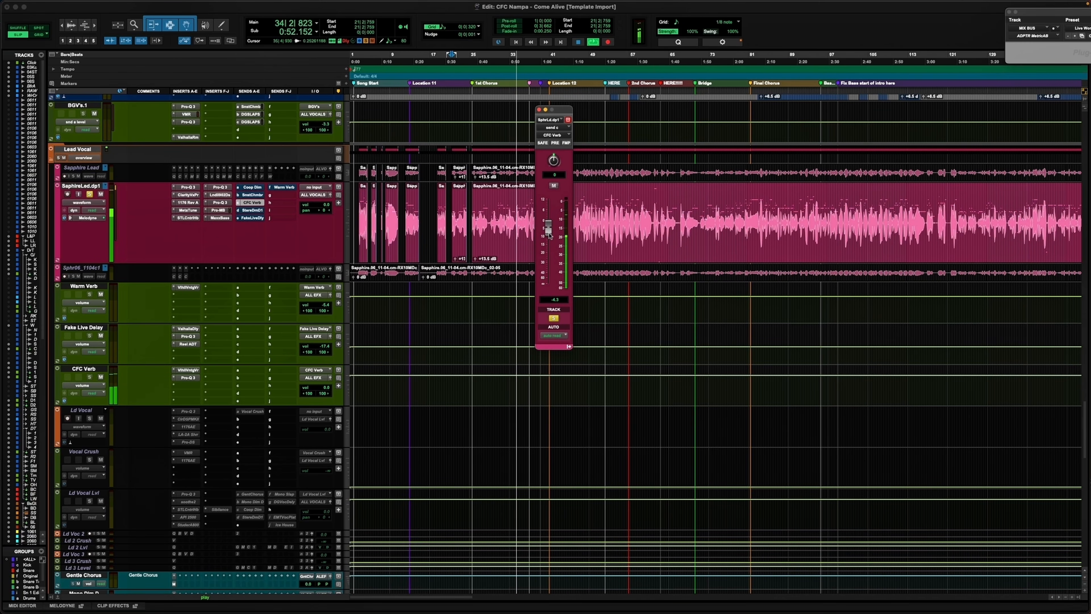
pyautogui.press('space')
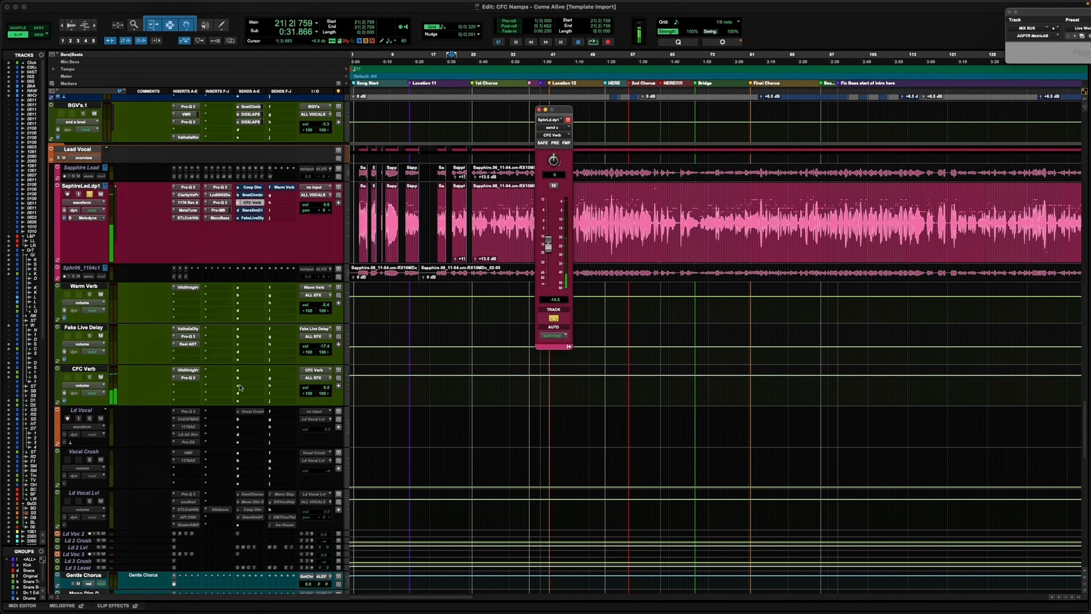
# Step: Disable the 1983.9 Hz band in CFC Verb's Pro-Q 3 and audition the vocal from 21|2|759 with the send raised
pyautogui.click(187, 378)
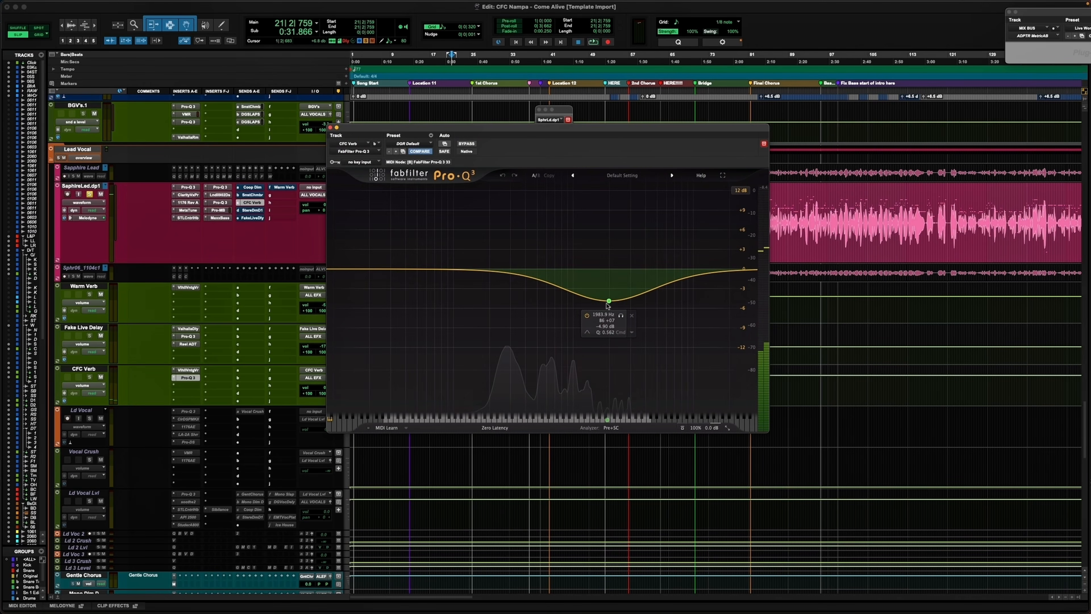
pyautogui.keyDown('alt'); pyautogui.click(608, 302); pyautogui.keyUp('alt')
pyautogui.press('space')
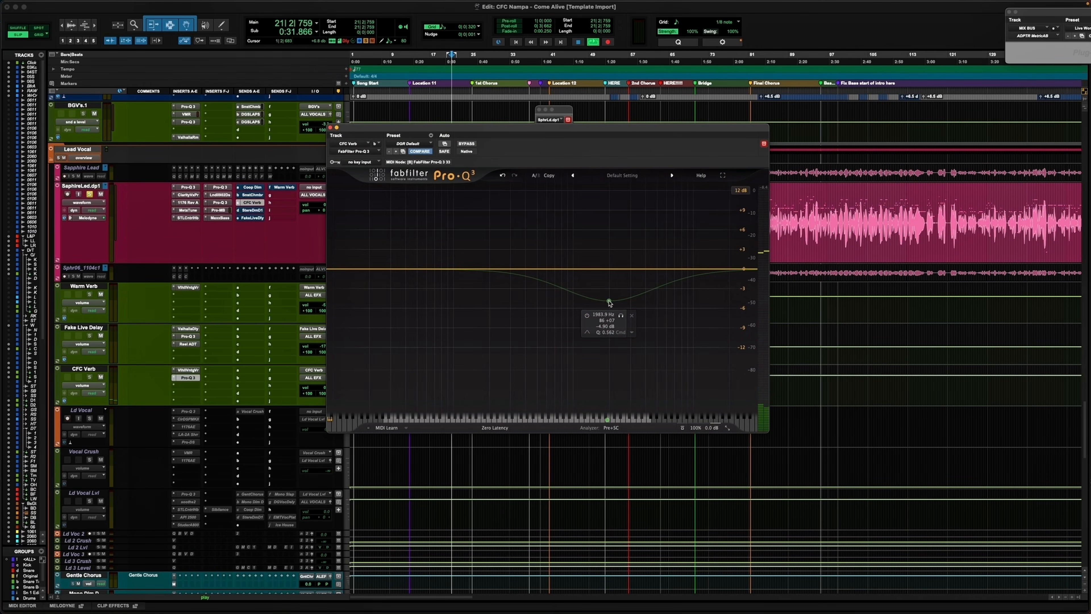
pyautogui.moveTo(564, 134); pyautogui.dragTo(560, 295)
pyautogui.moveTo(548, 244); pyautogui.dragTo(550, 229)
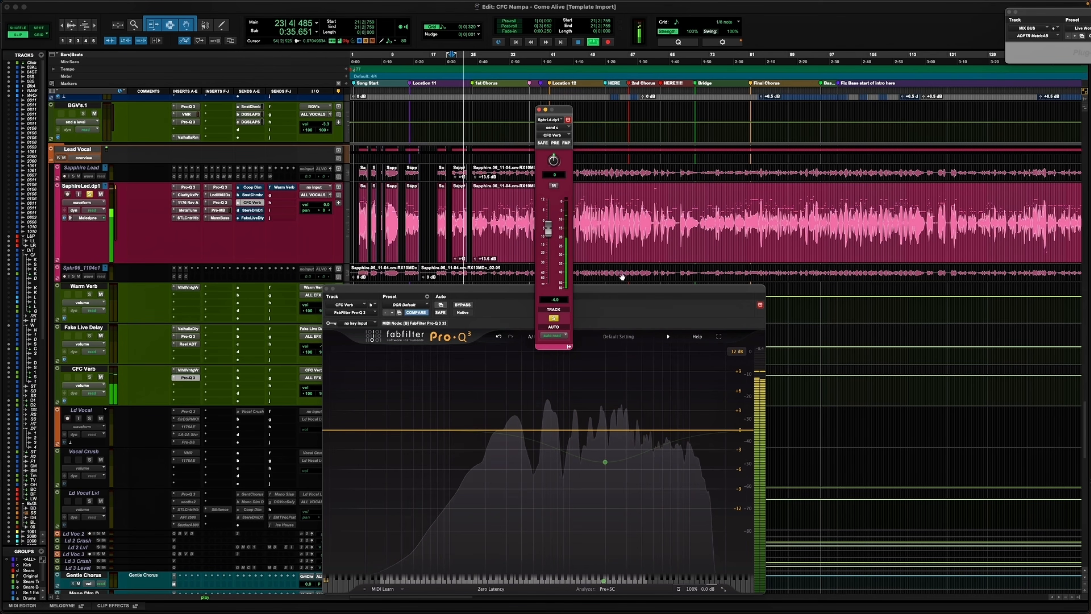
pyautogui.click(628, 300)
# Step: Re-enable the 1983.9 Hz band, stop playback, return the CFC Verb send to -14.5, and close both windows
pyautogui.moveTo(605, 462)
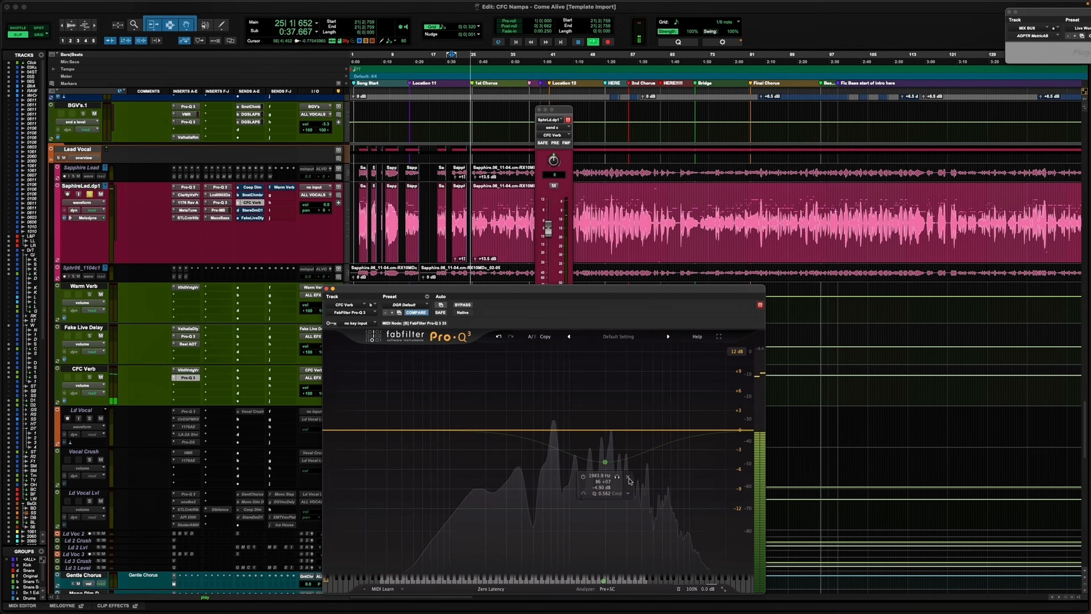
pyautogui.keyDown('alt'); pyautogui.click(605, 463); pyautogui.keyUp('alt')
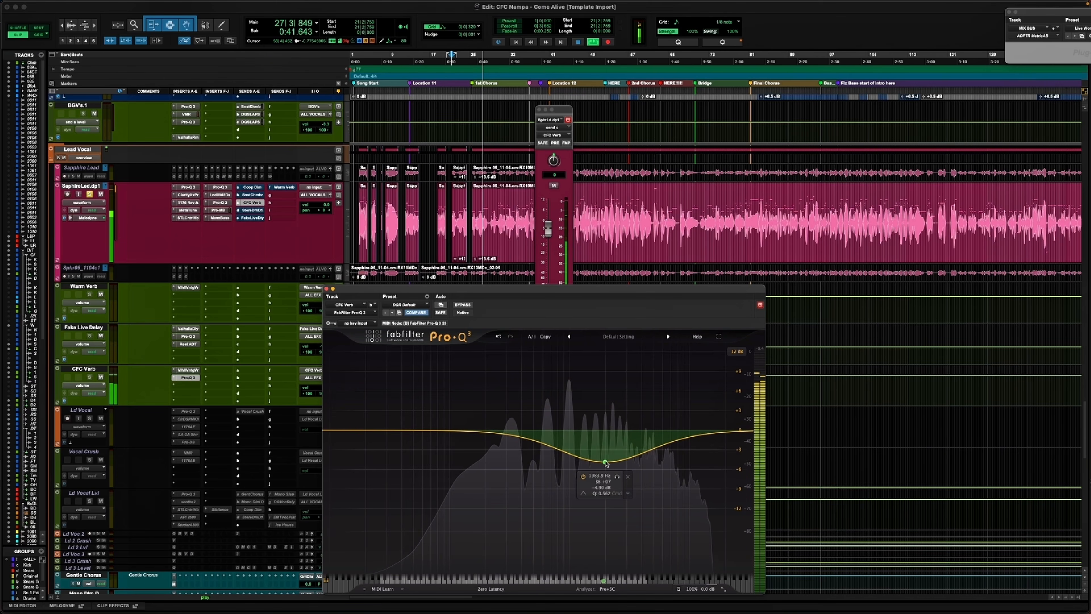
pyautogui.press('space')
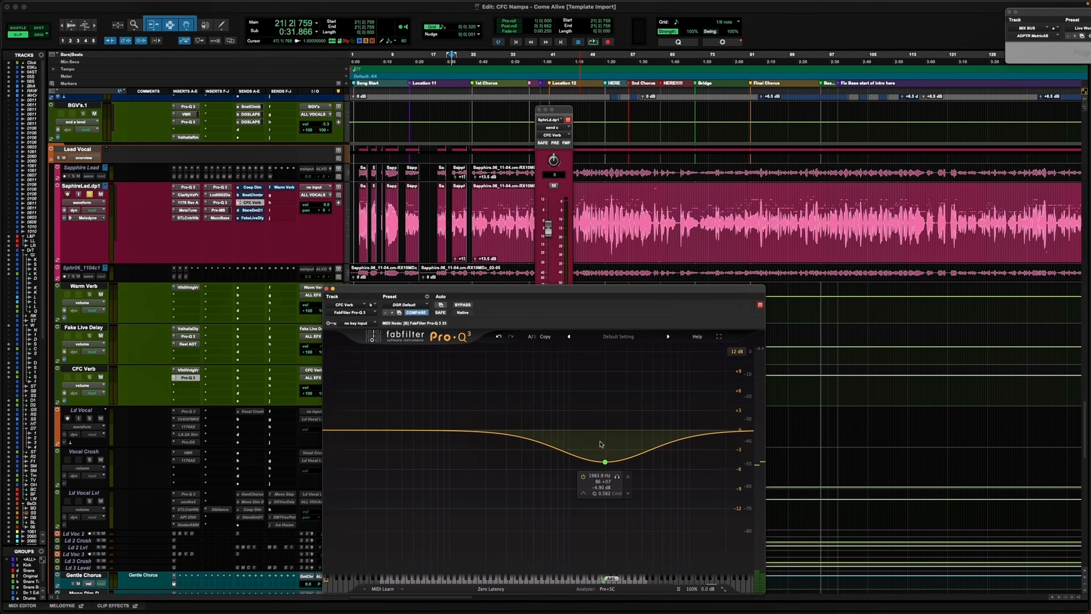
pyautogui.moveTo(549, 228); pyautogui.dragTo(549, 245)
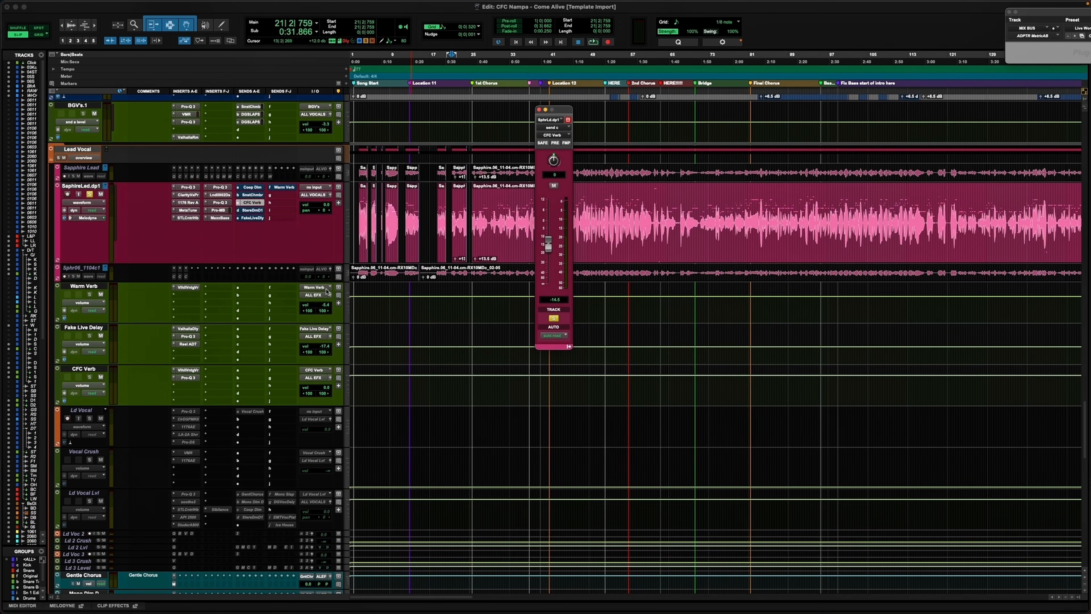
pyautogui.click(326, 288)
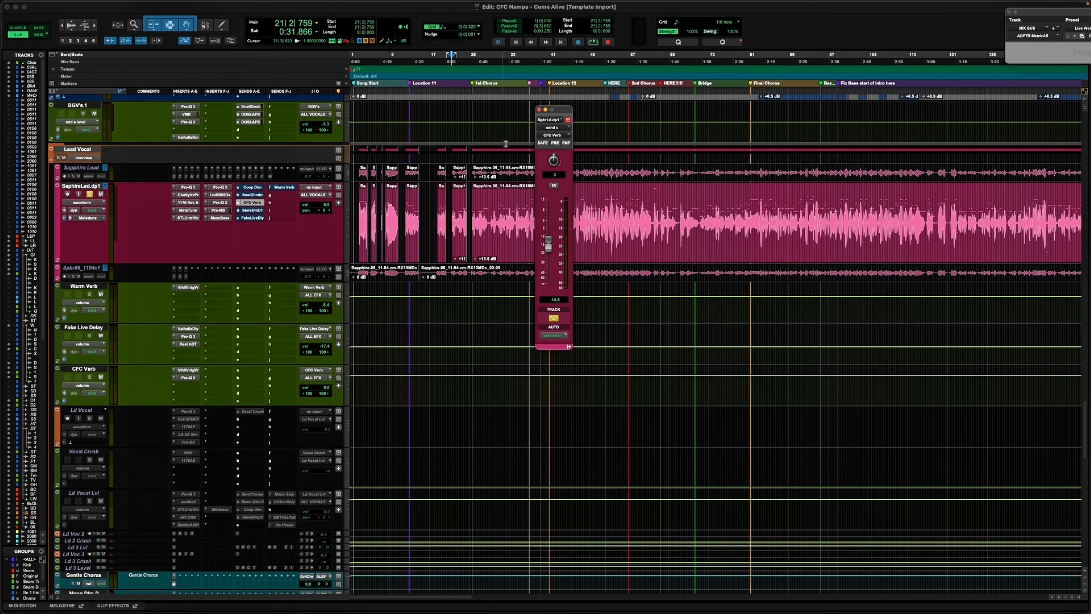
pyautogui.click(540, 110)
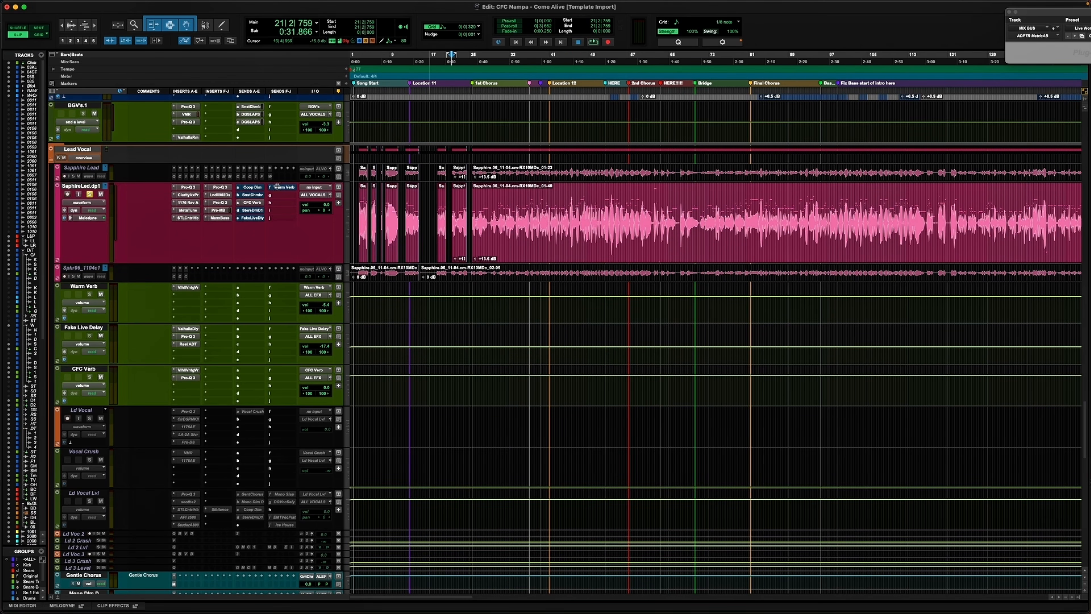
# Step: Open the Stereo Dim D1 send, and add a high cut and a low cut at about 412 Hz in CFC Verb's Pro-Q 3
pyautogui.click(254, 210)
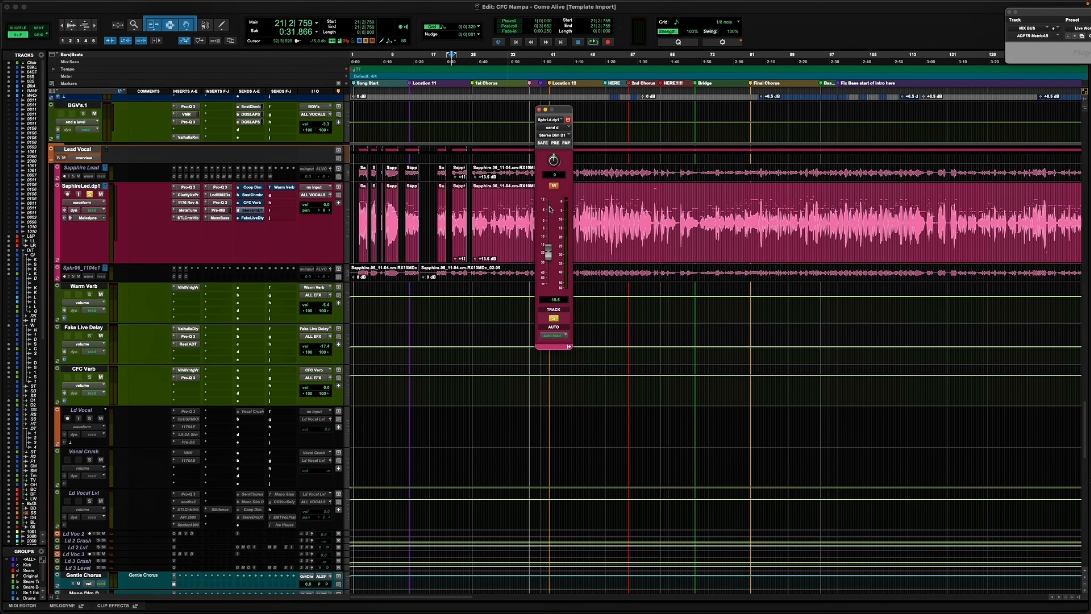
pyautogui.click(188, 378)
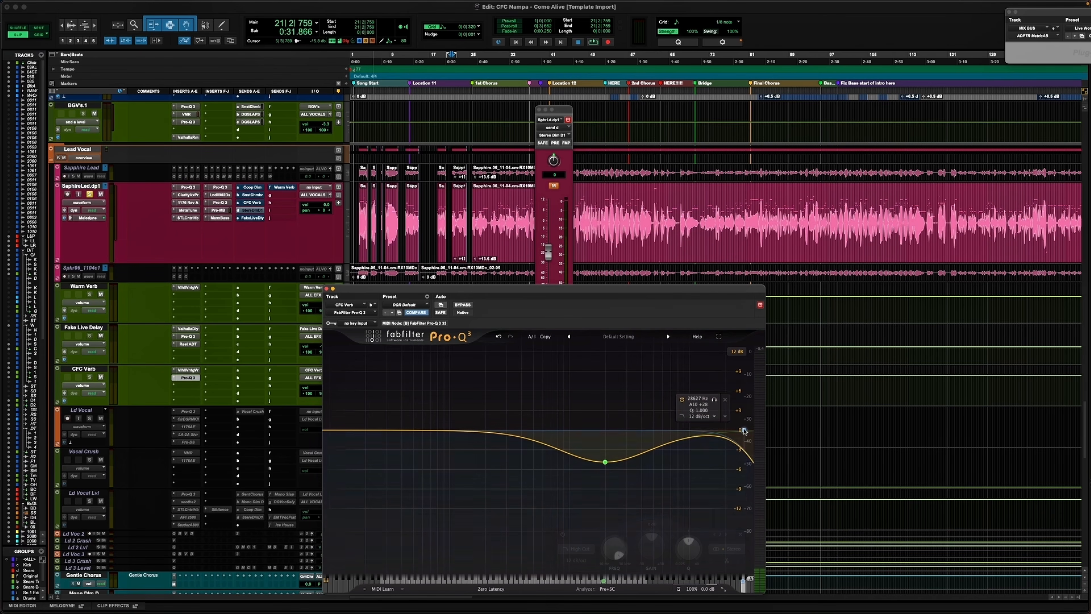
pyautogui.moveTo(744, 431); pyautogui.dragTo(628, 430)
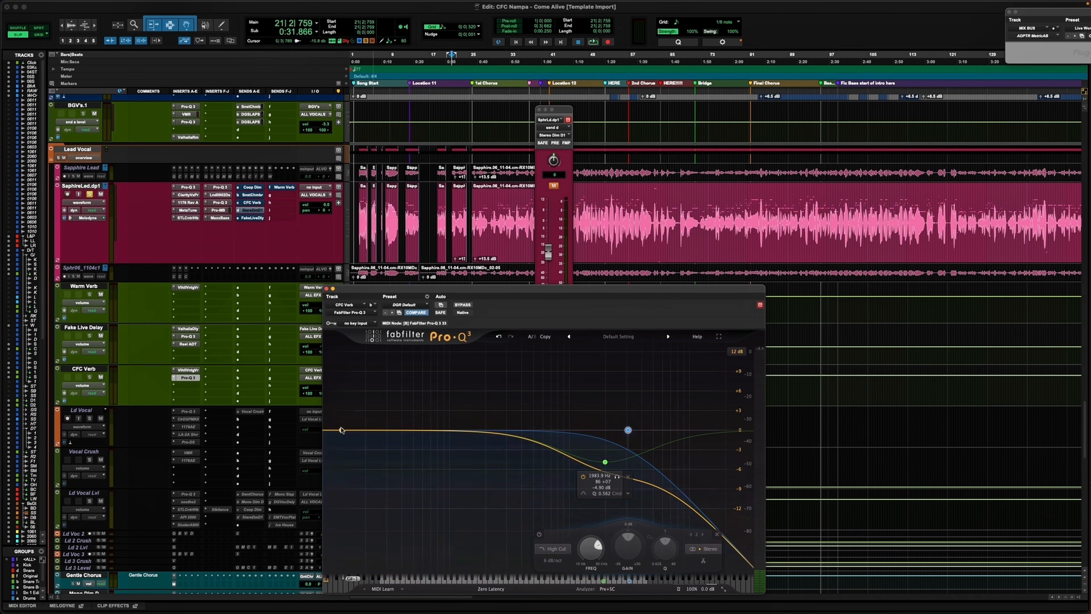
pyautogui.moveTo(342, 429); pyautogui.dragTo(524, 431)
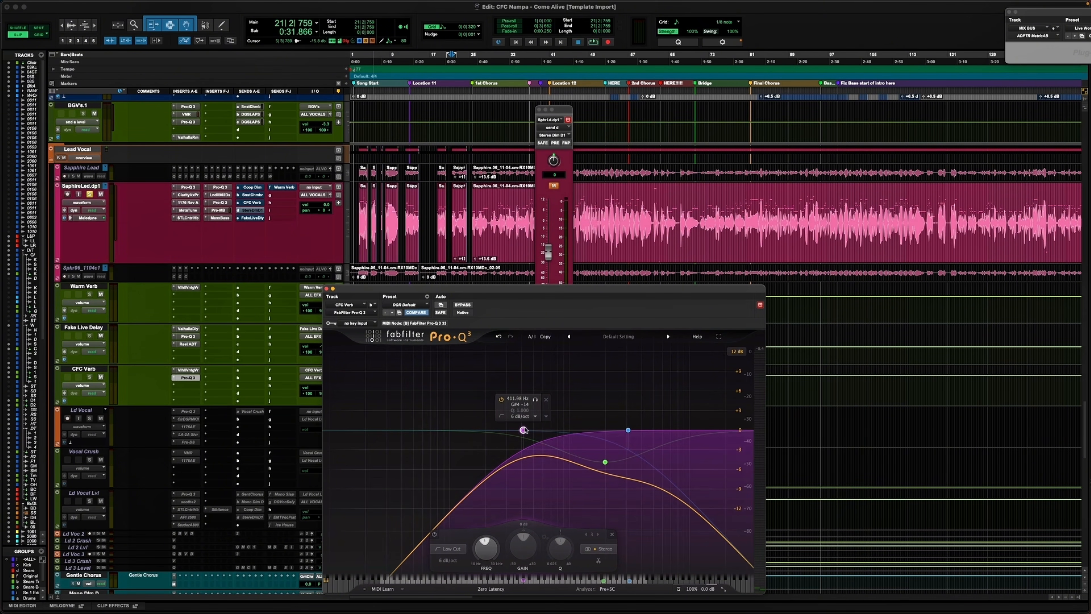
# Step: Undo the high and low cuts added in CFC Verb's Pro-Q 3 and close the plug-in
pyautogui.click(500, 337)
pyautogui.click(500, 336)
pyautogui.click(501, 336)
pyautogui.click(501, 336)
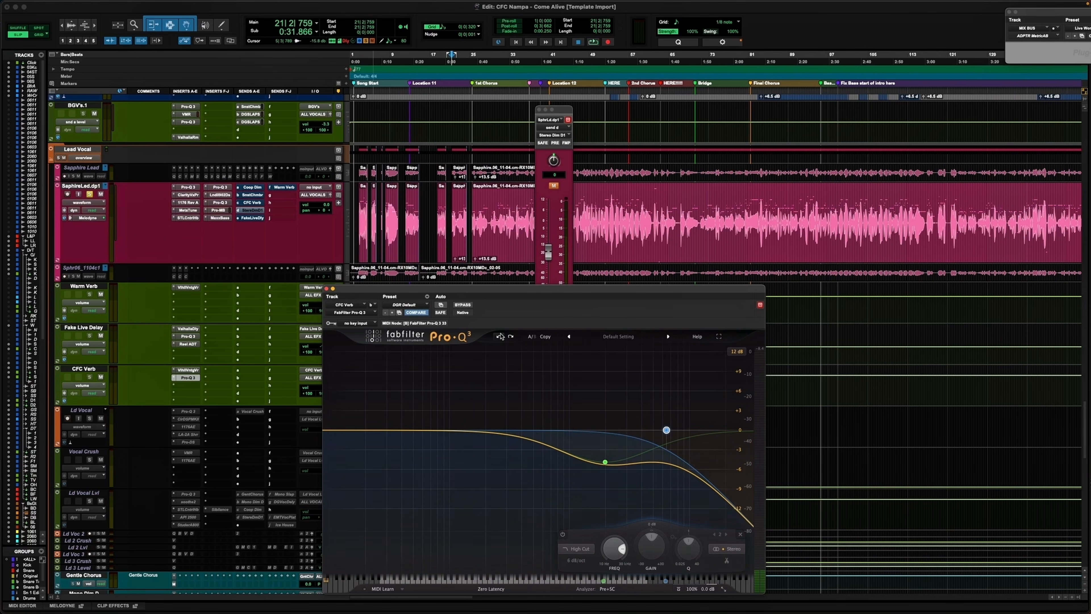
pyautogui.click(501, 336)
pyautogui.click(500, 336)
pyautogui.click(501, 336)
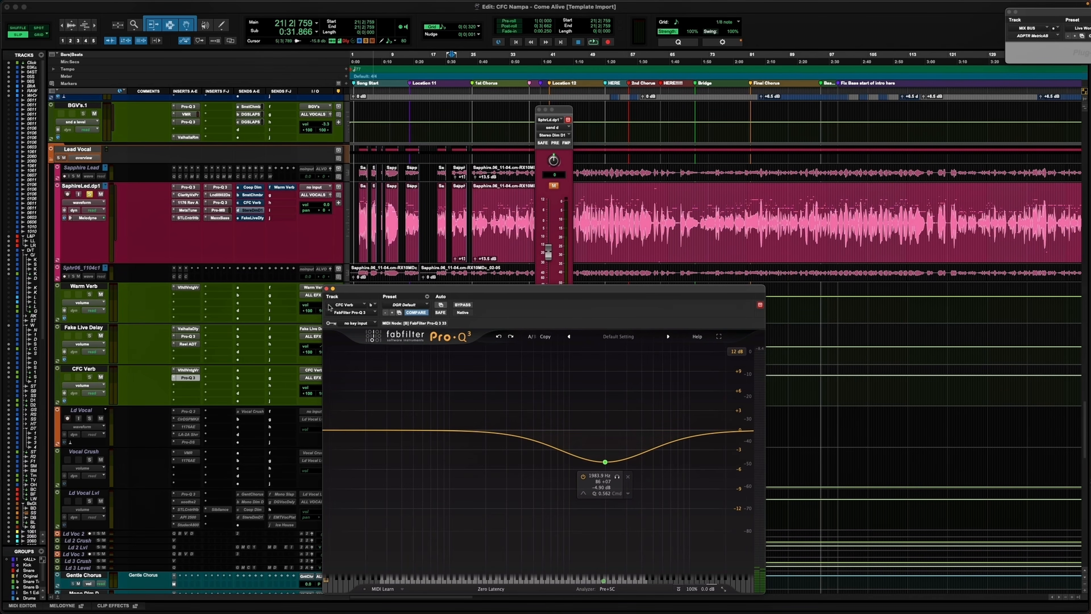
pyautogui.click(326, 288)
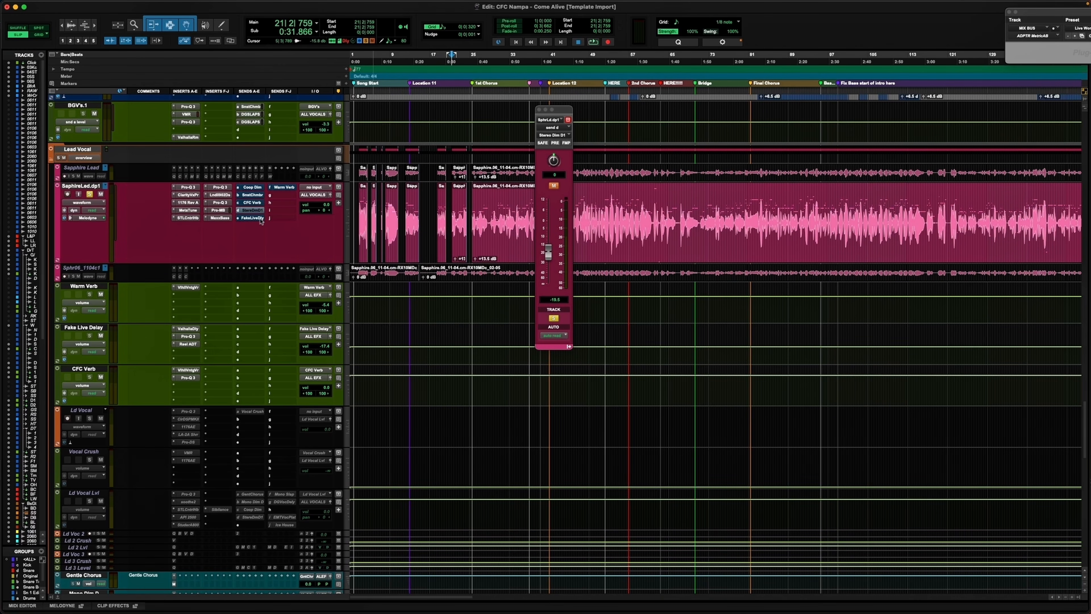
# Step: Open and unmute the lead vocal's Fake Live Delay send, and select the Fake Live Delay return track
pyautogui.click(250, 219)
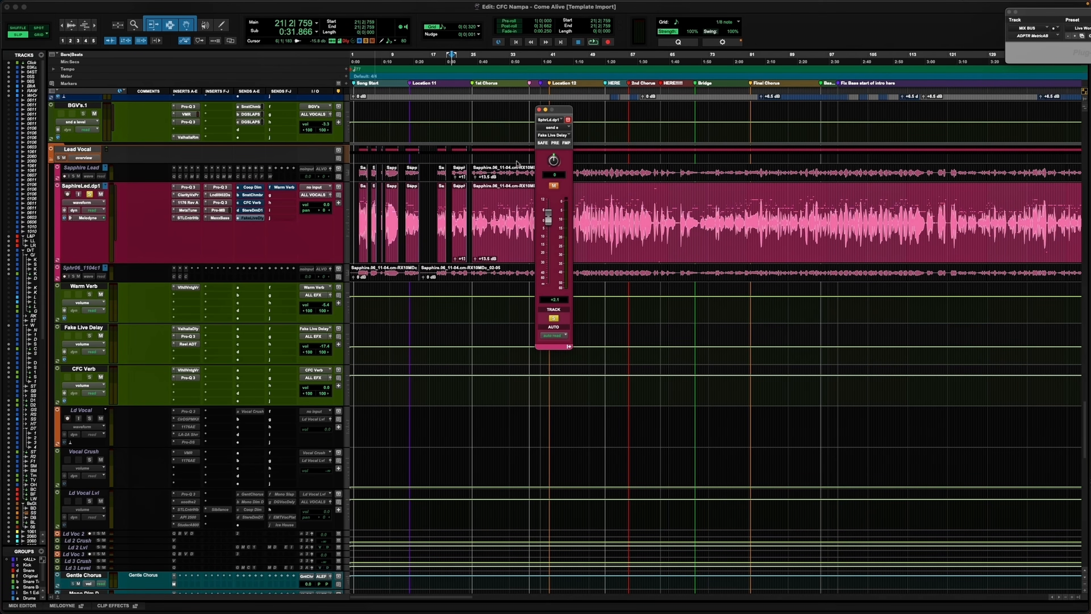
pyautogui.keyDown('ctrl'); pyautogui.keyDown('super'); pyautogui.click(252, 218); pyautogui.keyUp('super'); pyautogui.keyUp('ctrl')
pyautogui.click(88, 328)
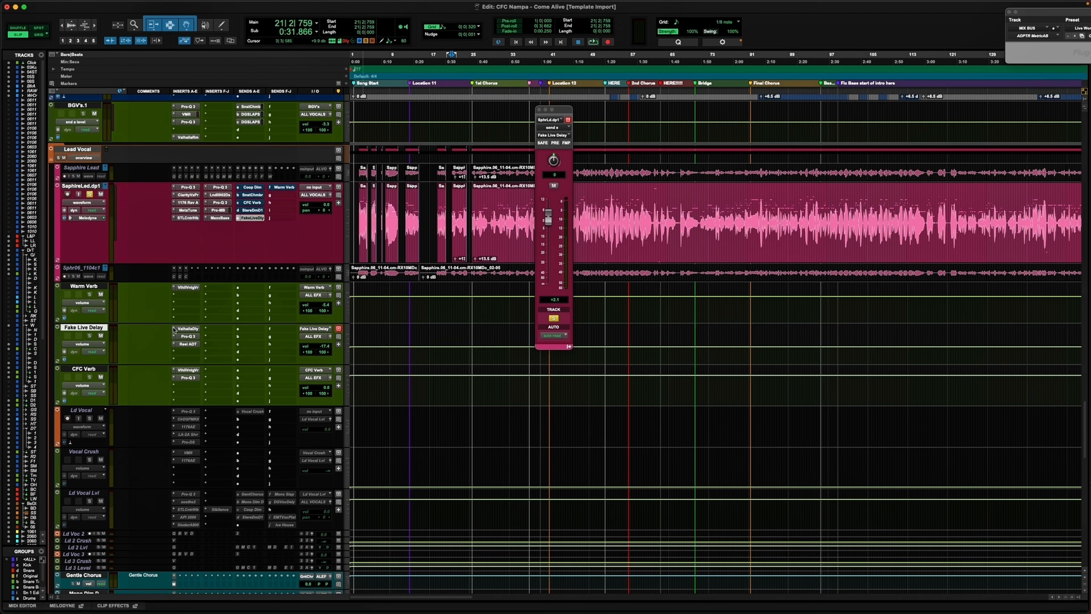
# Step: Examine the ValhallaDelay, Pro-Q 3 and Reel ADT settings on the Fake Live Delay track, and close the plug-in window
pyautogui.click(187, 328)
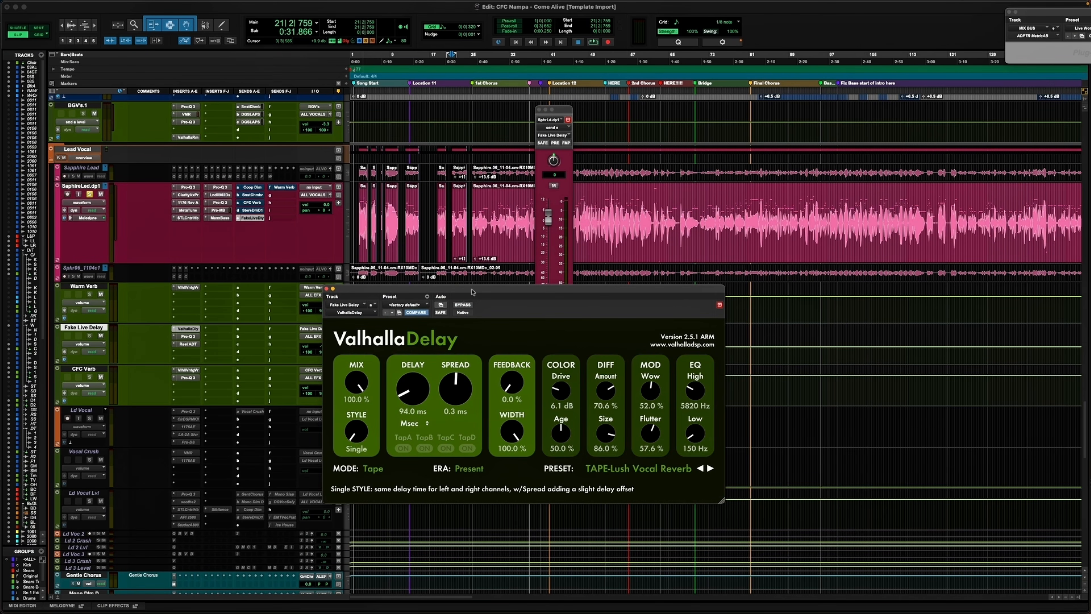
pyautogui.moveTo(472, 292); pyautogui.dragTo(490, 166)
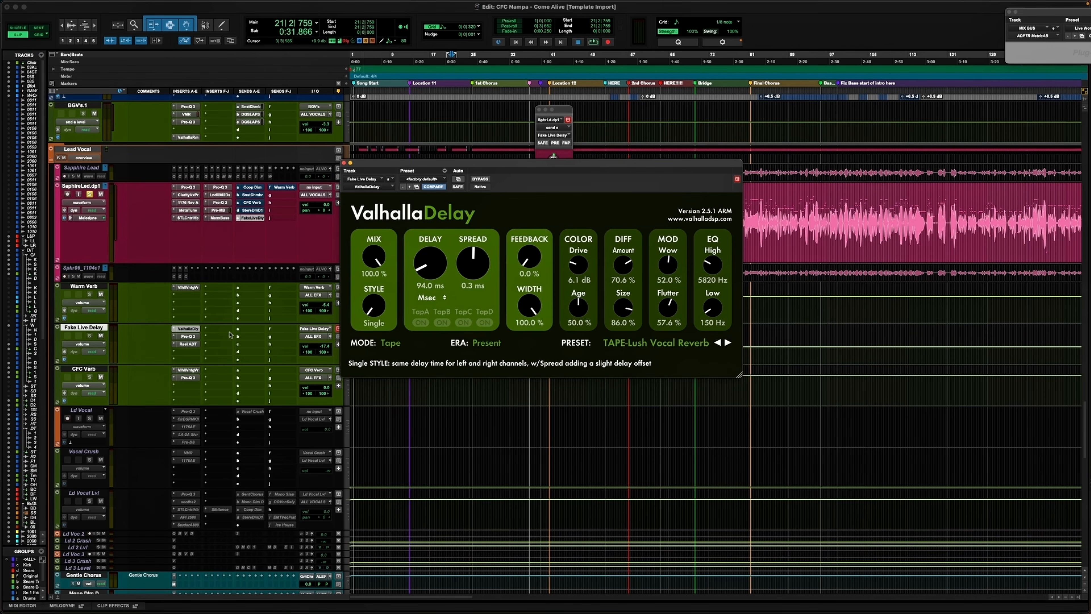
pyautogui.click(188, 336)
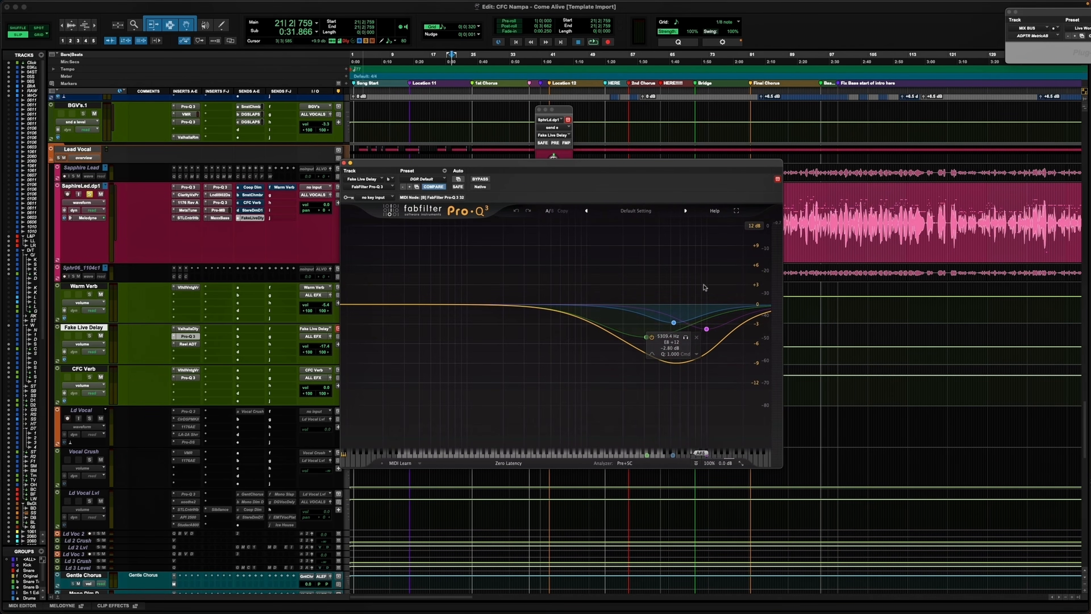
pyautogui.click(188, 344)
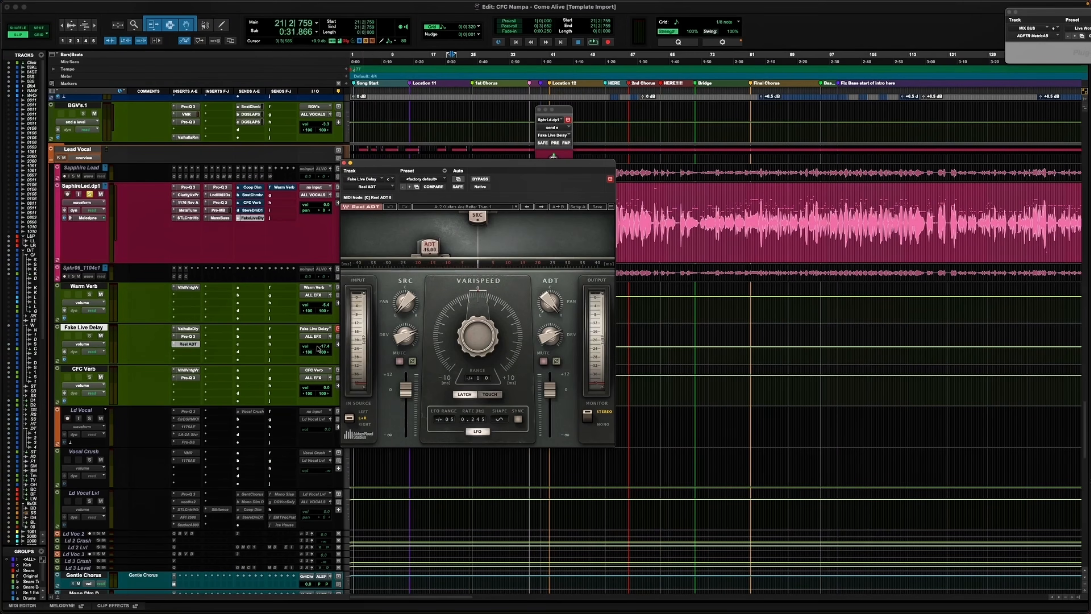
pyautogui.click(344, 163)
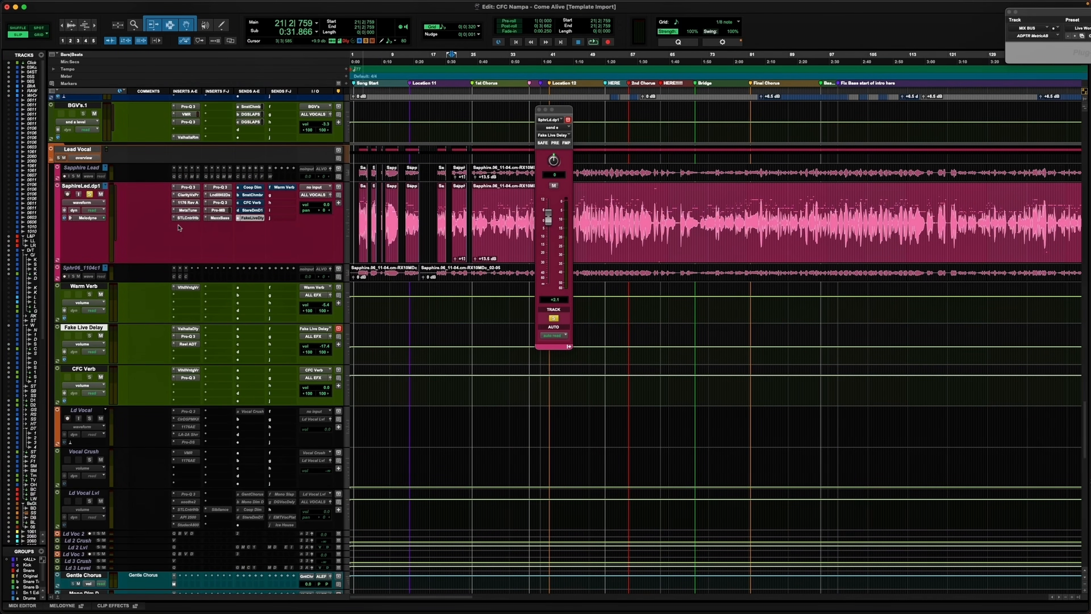
# Step: Audition the Fake Live Delay send, open the return track's fader and raise it to about -5.9 dB during playback
pyautogui.press('space')
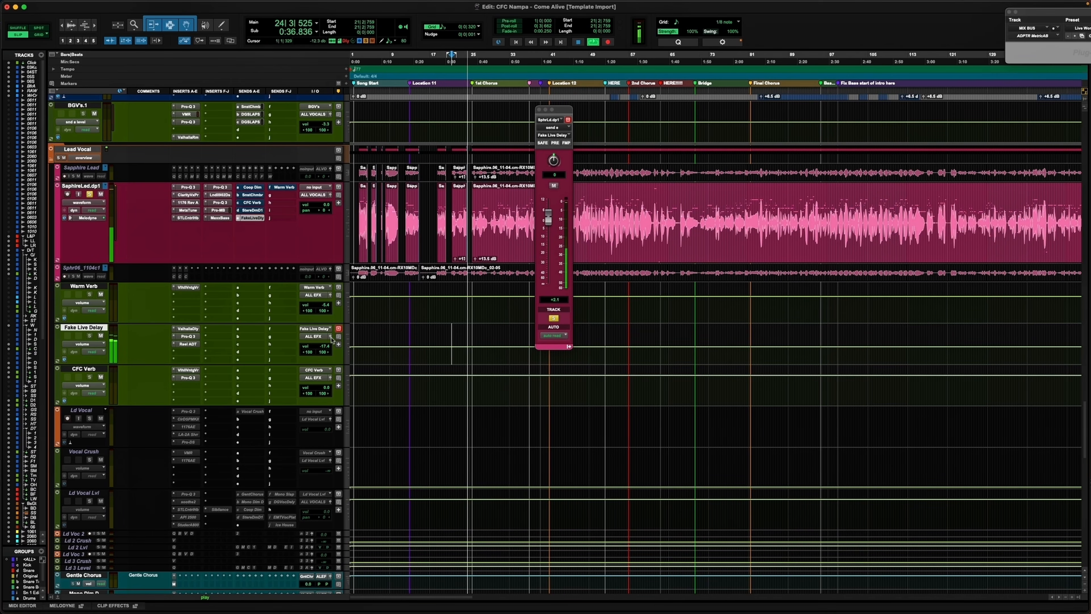
pyautogui.press('space')
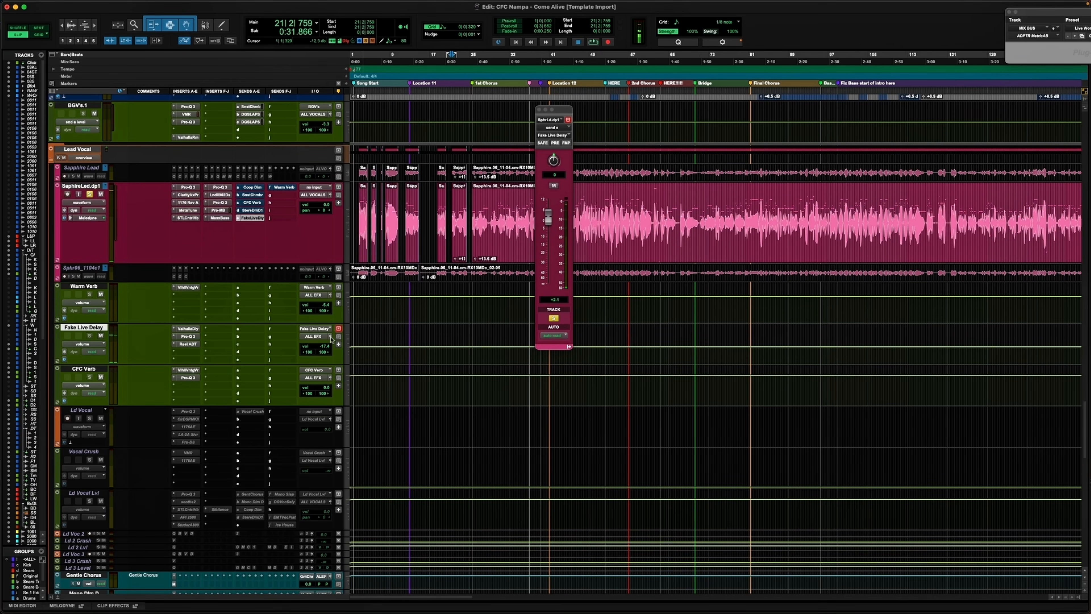
pyautogui.click(330, 338)
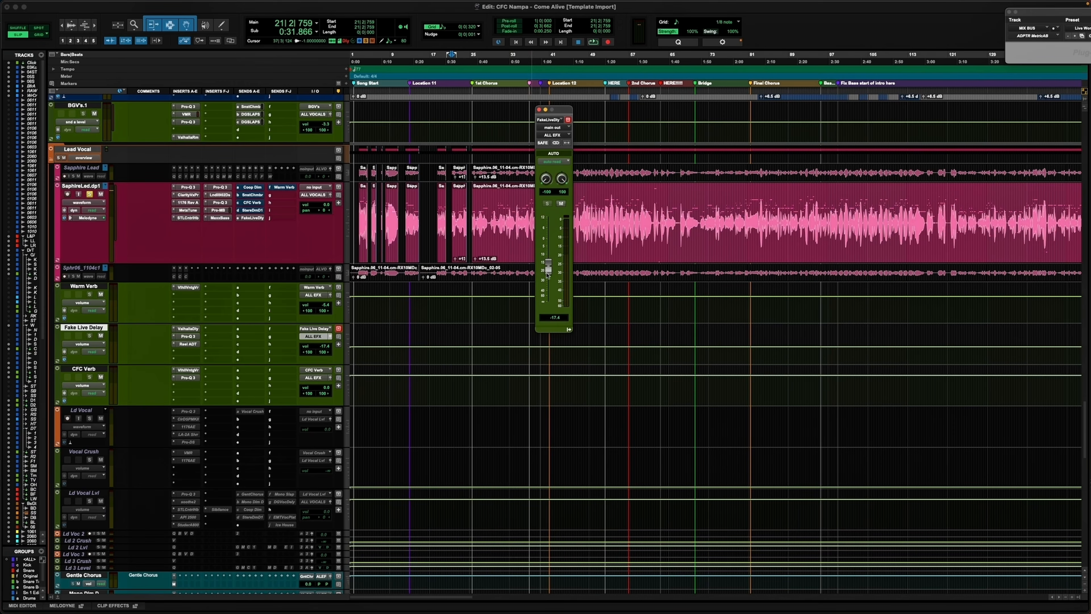
pyautogui.press('space')
pyautogui.moveTo(548, 275); pyautogui.dragTo(547, 253)
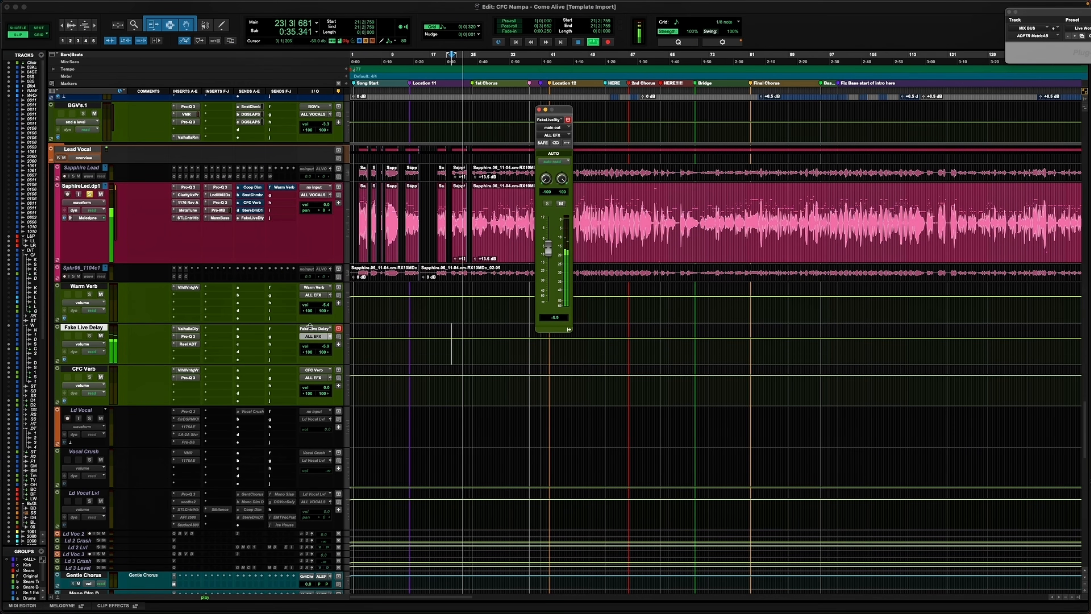
# Step: In Fake Live Delay's Pro-Q 3, add a bell cut at about 261 Hz with a Q of about 0.709, and close the plug-in
pyautogui.click(187, 336)
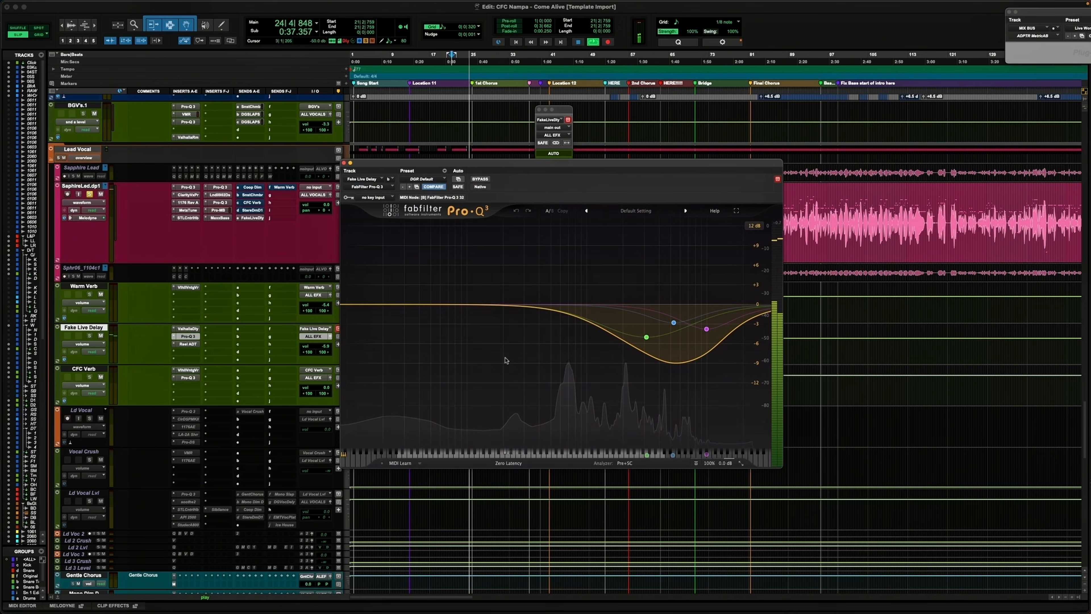
pyautogui.doubleClick(526, 310)
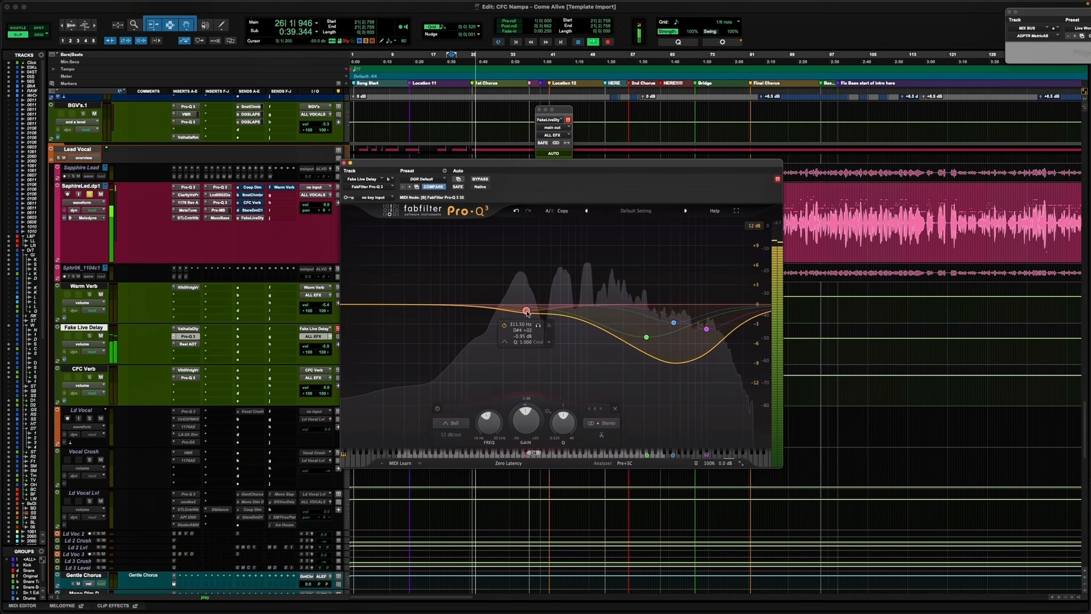
pyautogui.moveTo(527, 311)
pyautogui.mouseDown()
pyautogui.moveTo(543, 340)
pyautogui.moveTo(525, 348)
pyautogui.moveTo(517, 328)
pyautogui.mouseUp()
pyautogui.scroll(-3, 517, 347)
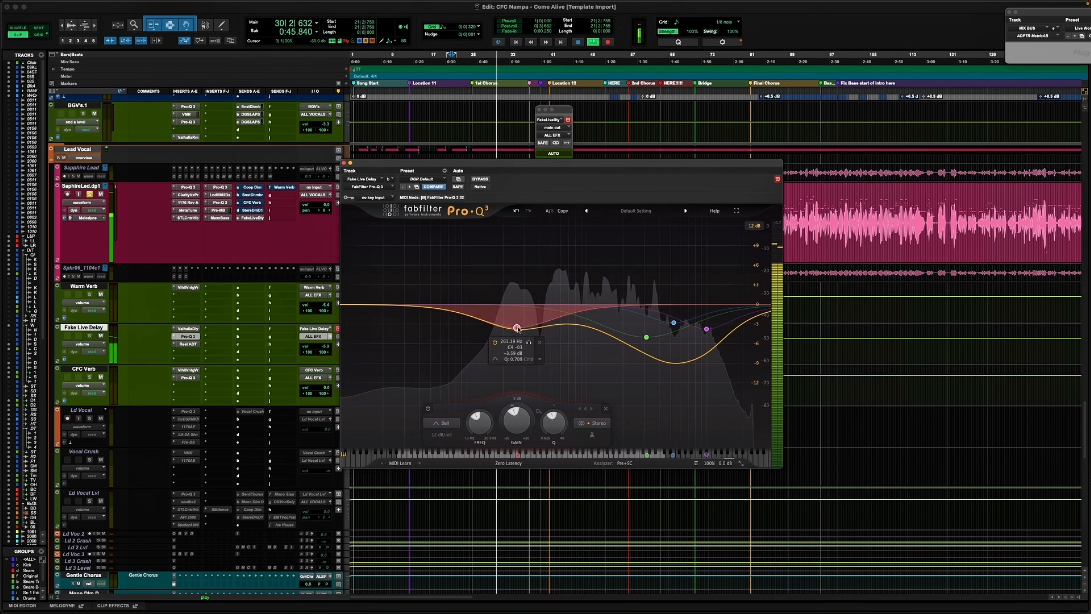
pyautogui.click(344, 163)
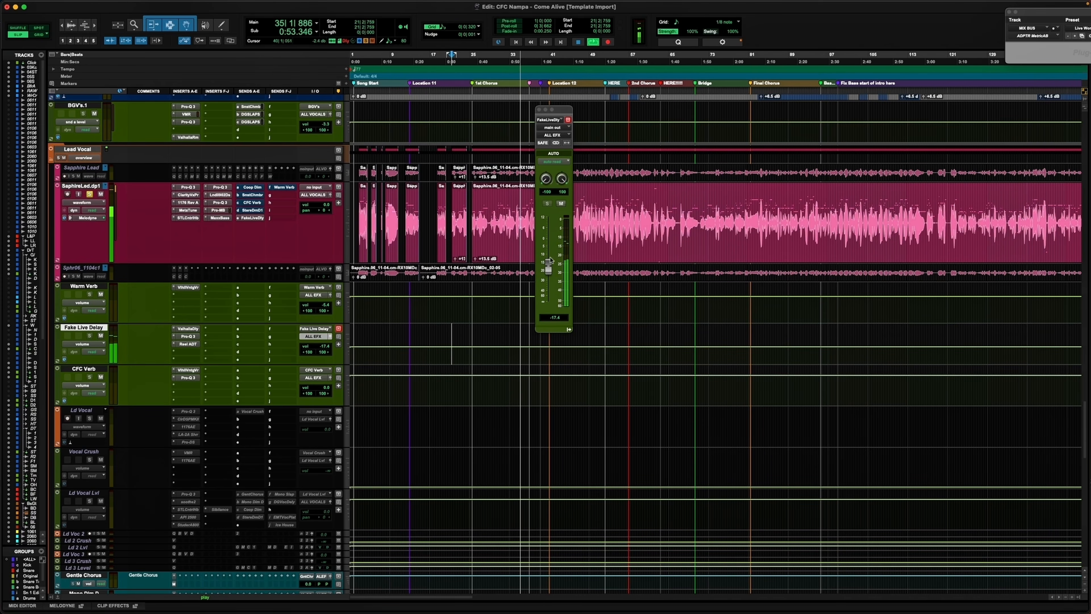
# Step: Replay the solo lead vocal to compare it with and without the Fake Live Delay at a return level of -17.4 dB
pyautogui.press('space')
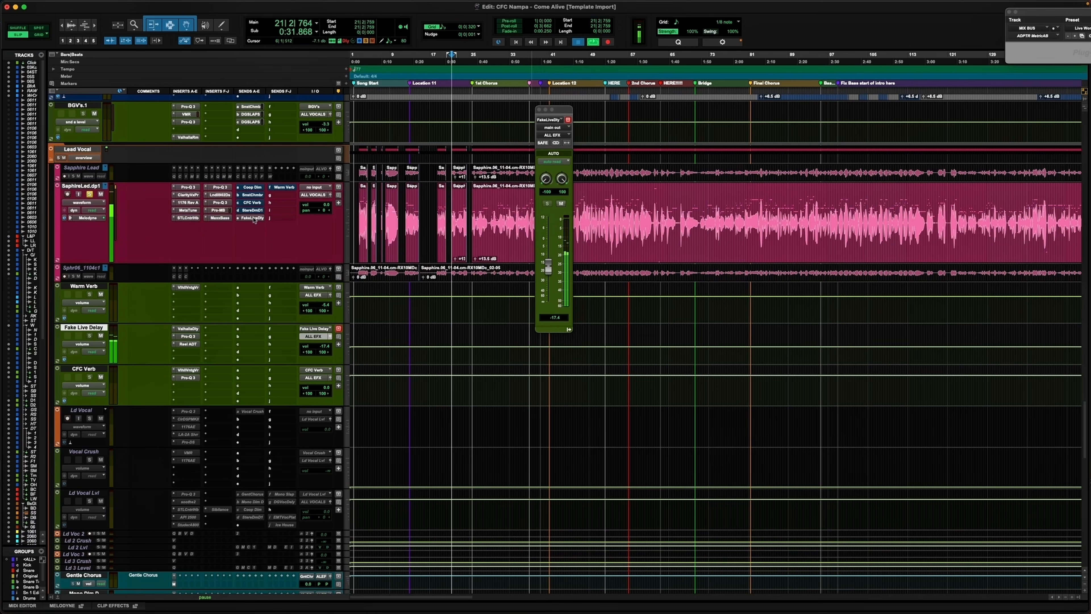
pyautogui.press('space')
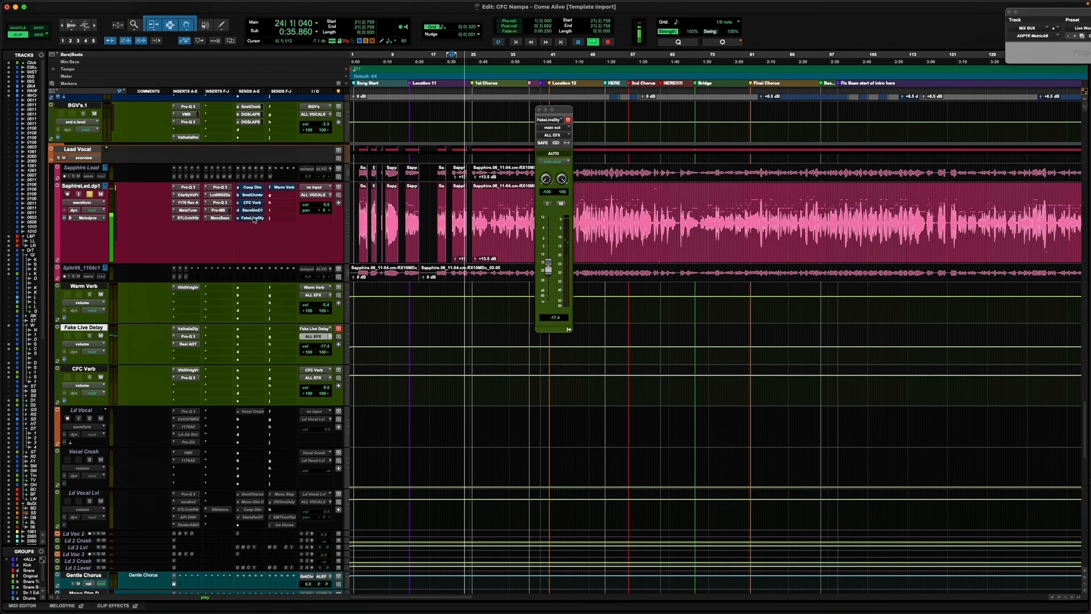
pyautogui.press('space')
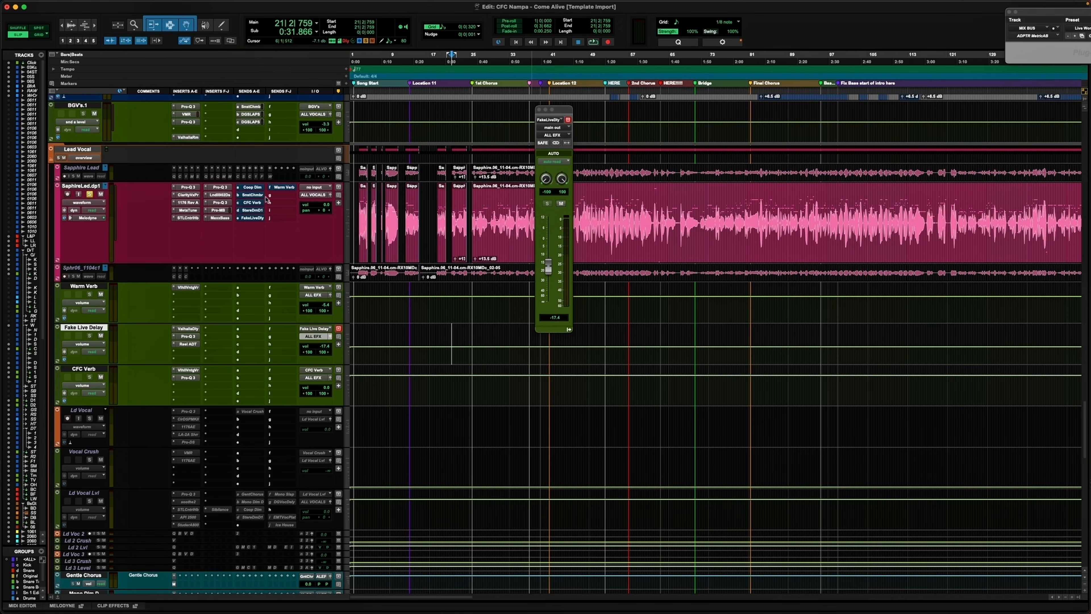
# Step: Open the Warm Verb send, select its return track, examine the ValhallaVintageVerb settings and close the plug-in
pyautogui.click(282, 187)
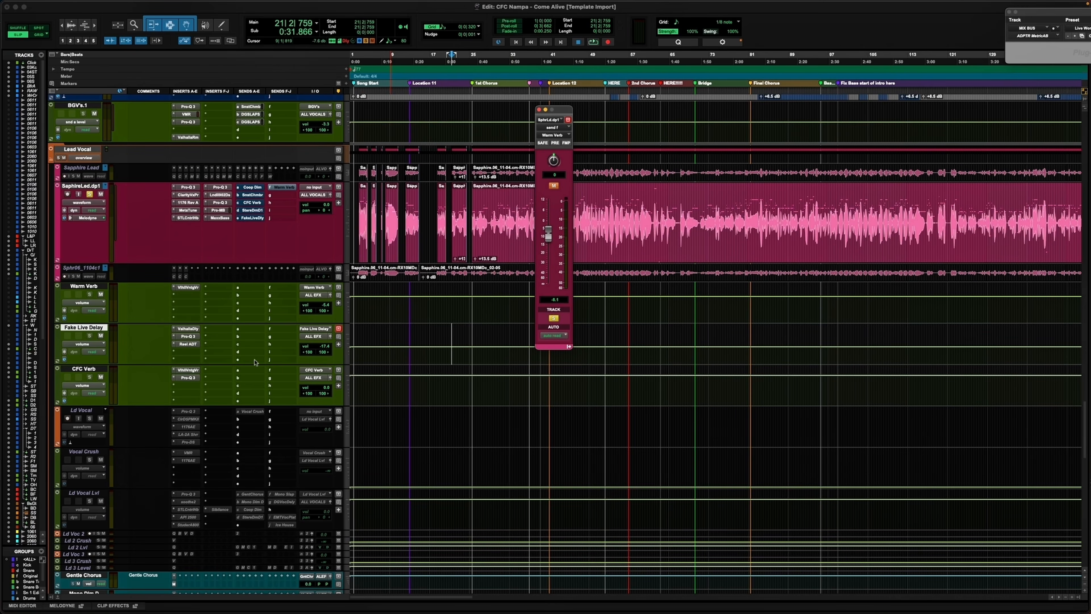
pyautogui.click(87, 284)
pyautogui.click(86, 284)
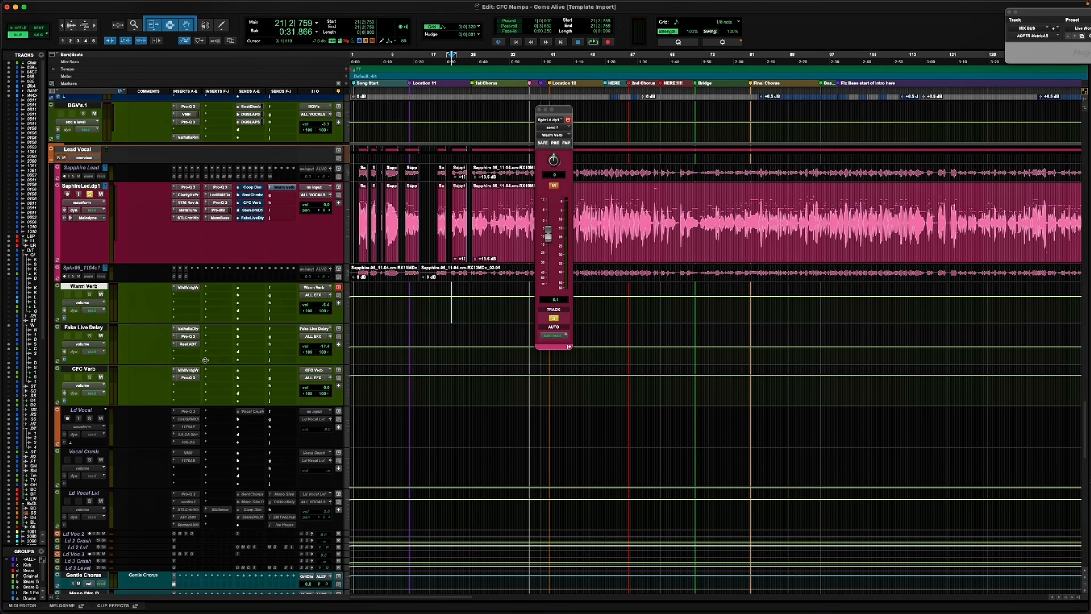
pyautogui.click(187, 287)
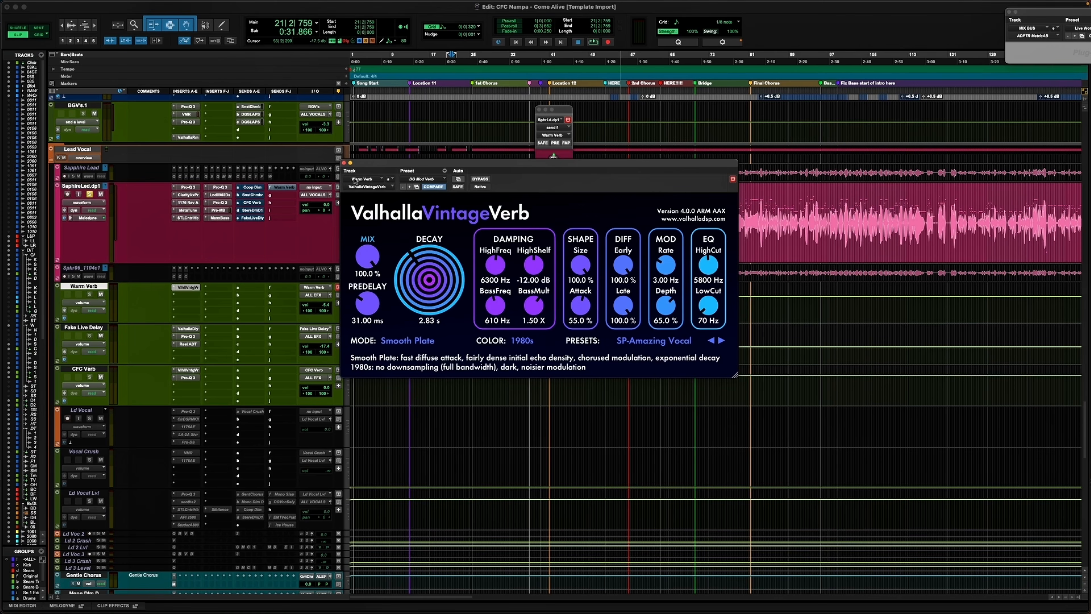
pyautogui.click(343, 163)
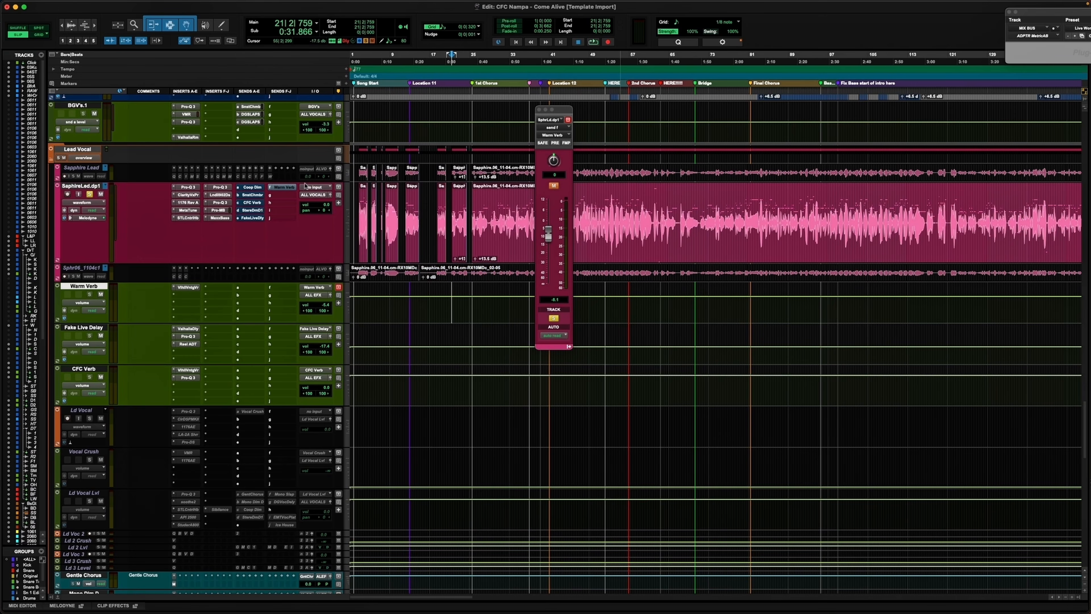
# Step: Unmute the lead vocal's Warm Verb send and audition the vocal with the reverb on and off, leaving the send unmuted
pyautogui.keyDown('ctrl'); pyautogui.keyDown('super'); pyautogui.click(286, 189); pyautogui.keyUp('super'); pyautogui.keyUp('ctrl')
pyautogui.click(287, 189)
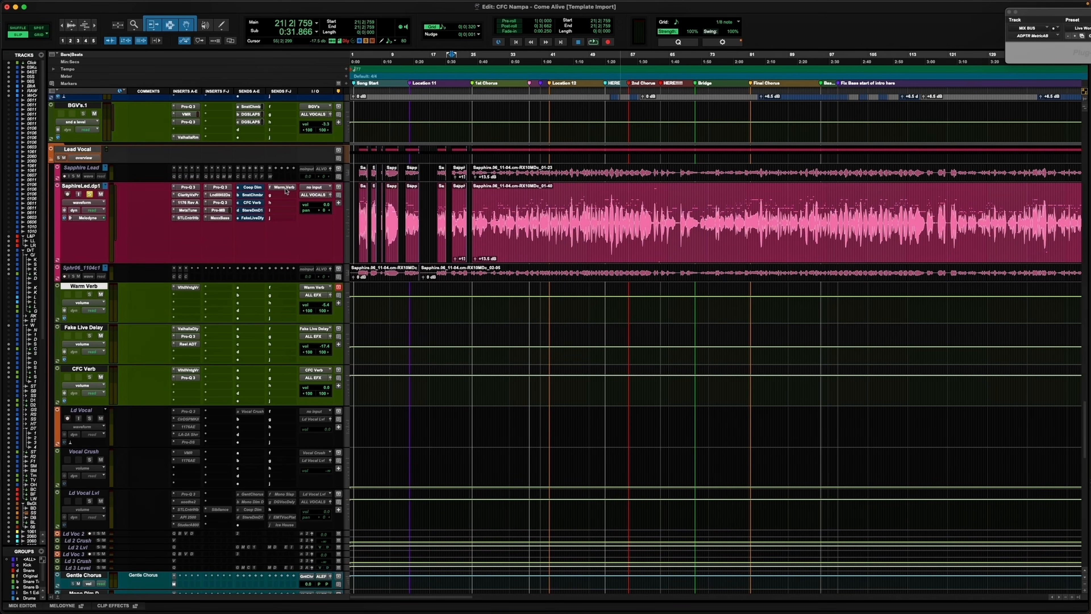
pyautogui.click(286, 189)
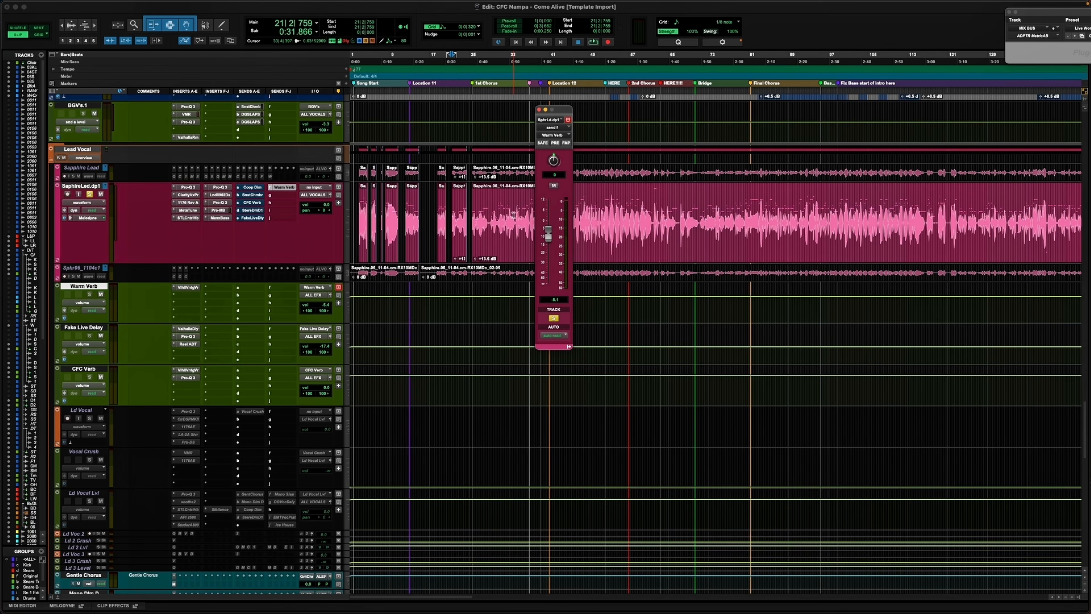
pyautogui.press('space')
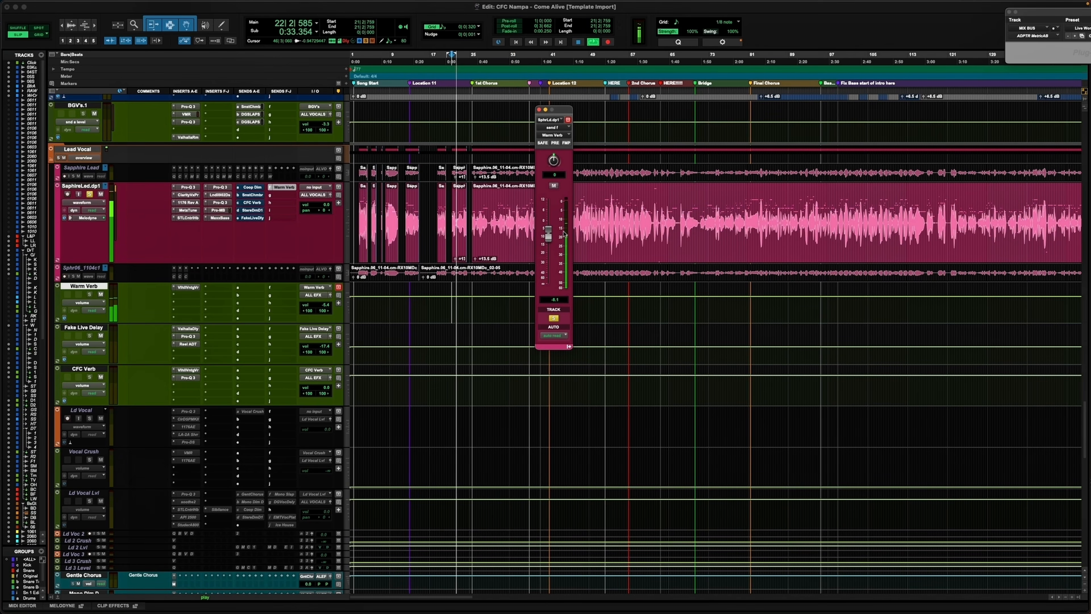
pyautogui.click(554, 185)
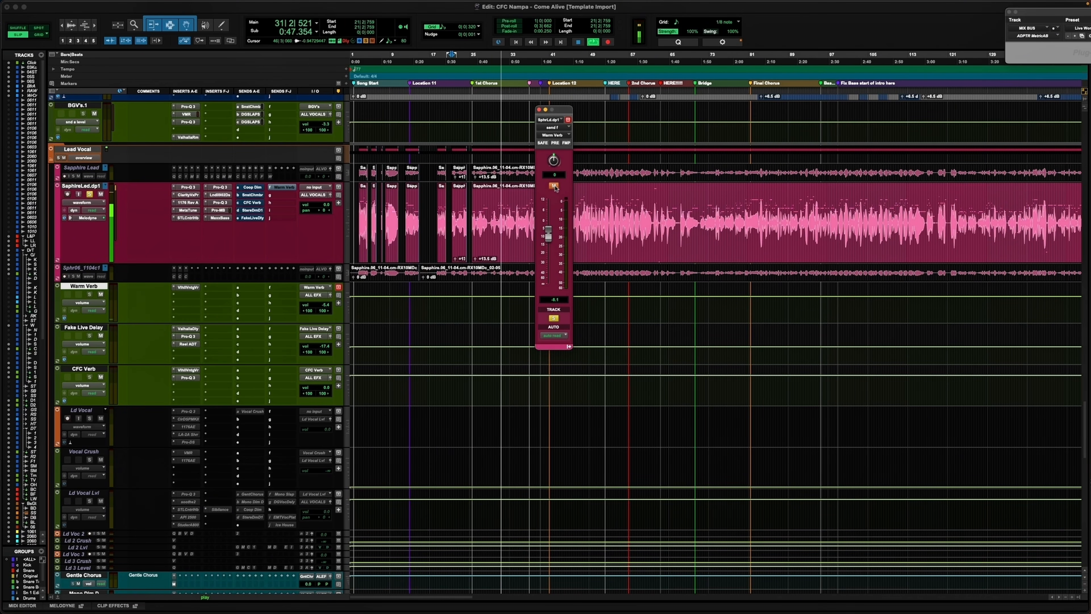
pyautogui.press('space')
pyautogui.click(554, 185)
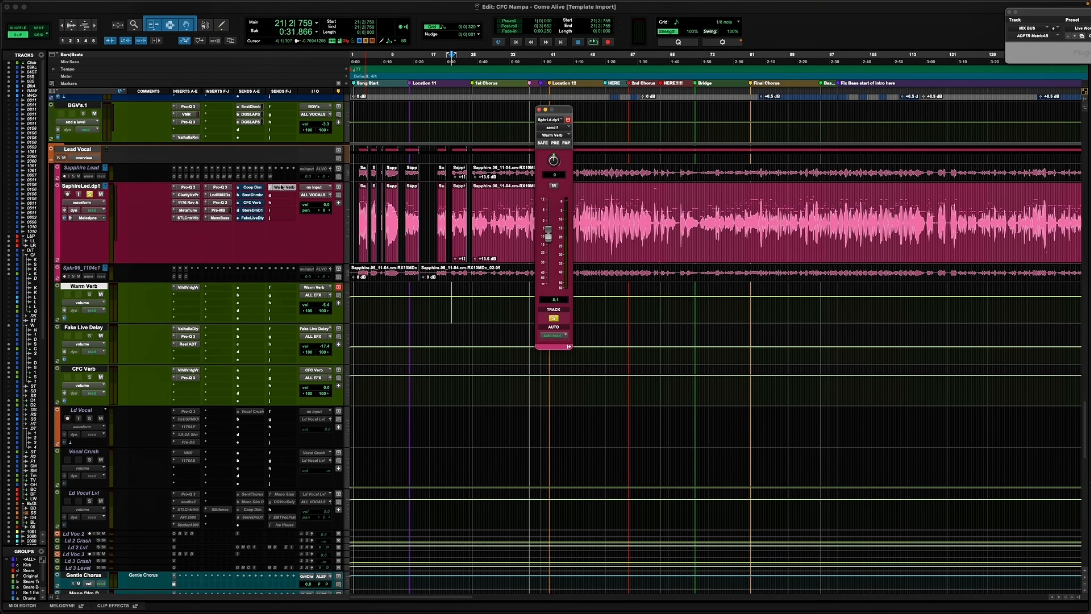
# Step: Unmute all of the lead vocal's sends and audition the solo vocal with every effect combined
pyautogui.click(253, 189)
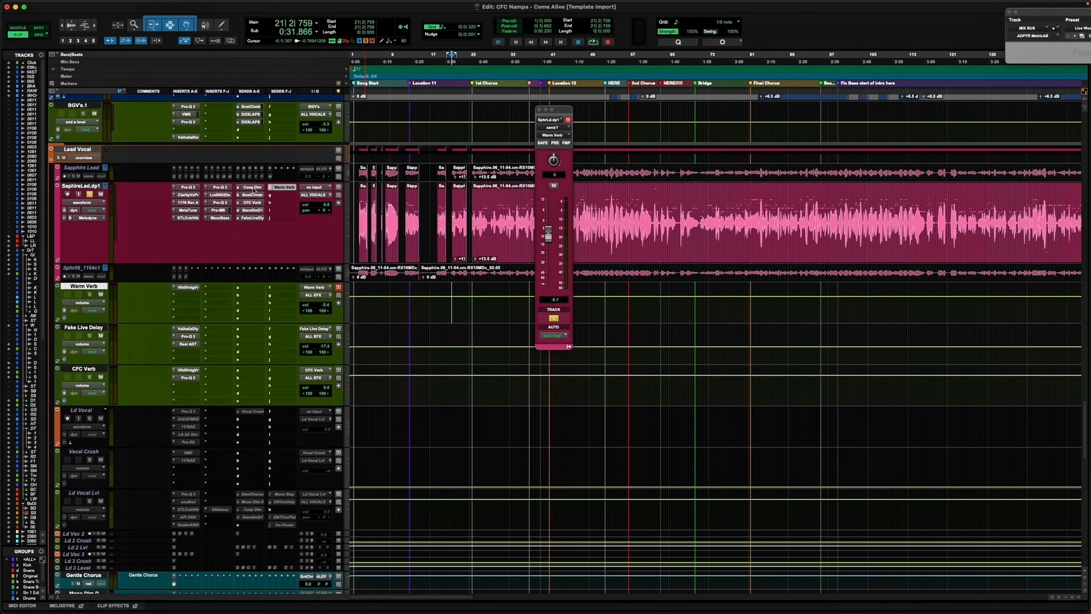
pyautogui.press('space')
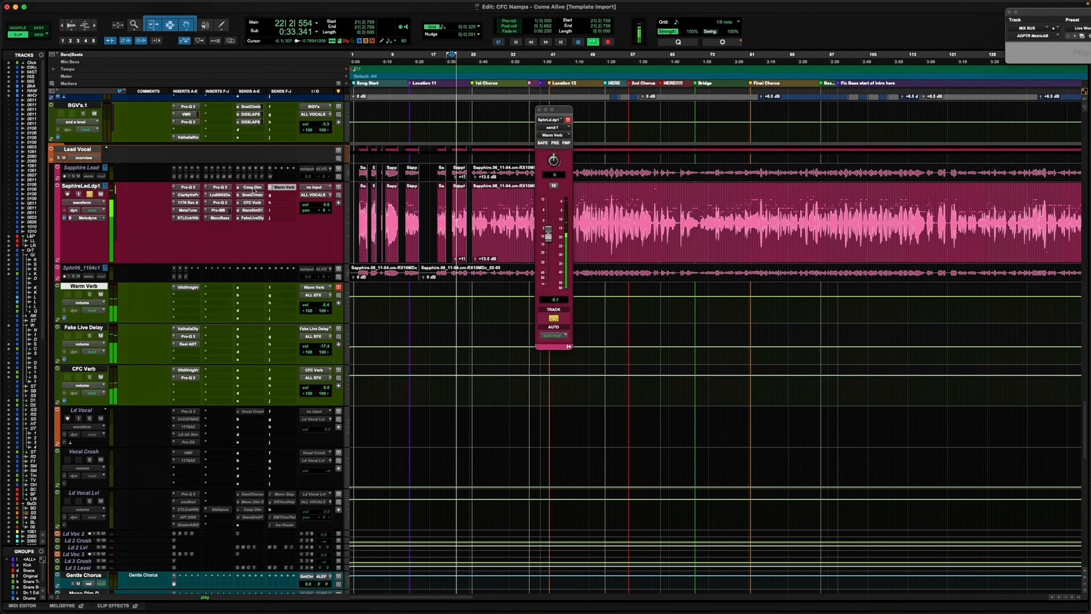
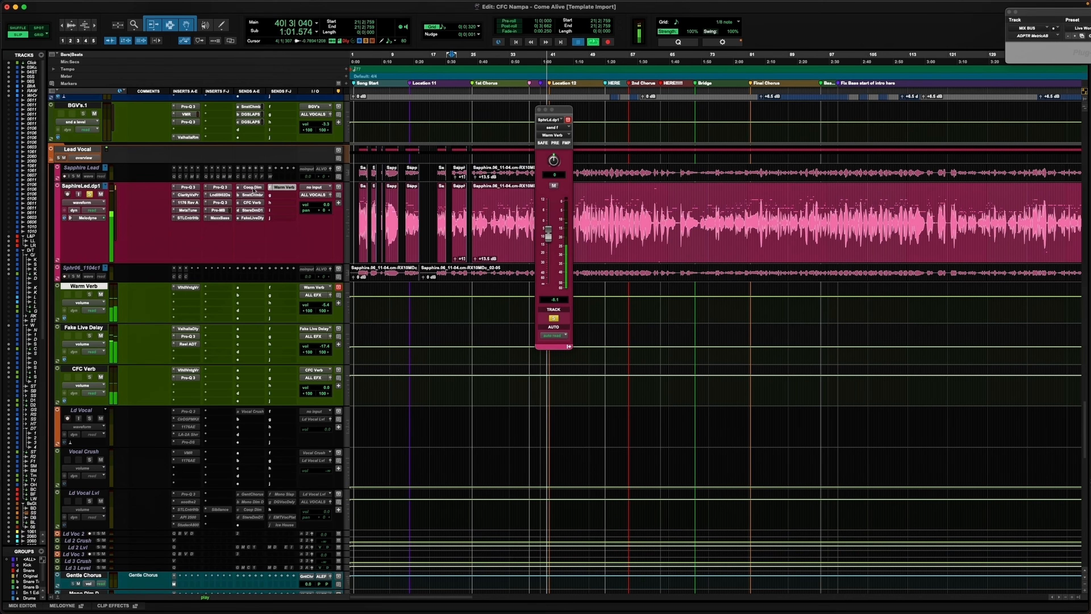
pyautogui.press('space')
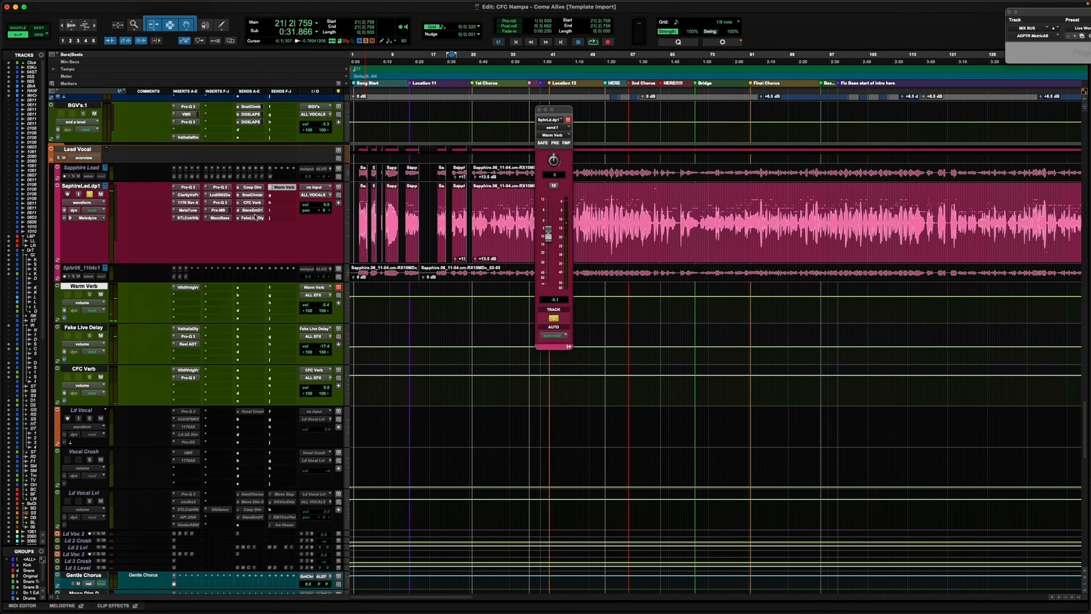
# Step: Unsolo the lead vocal and audition it in the full mix, toggling all of its effect sends off and on
pyautogui.click(89, 195)
pyautogui.scroll(15, 87, 188)
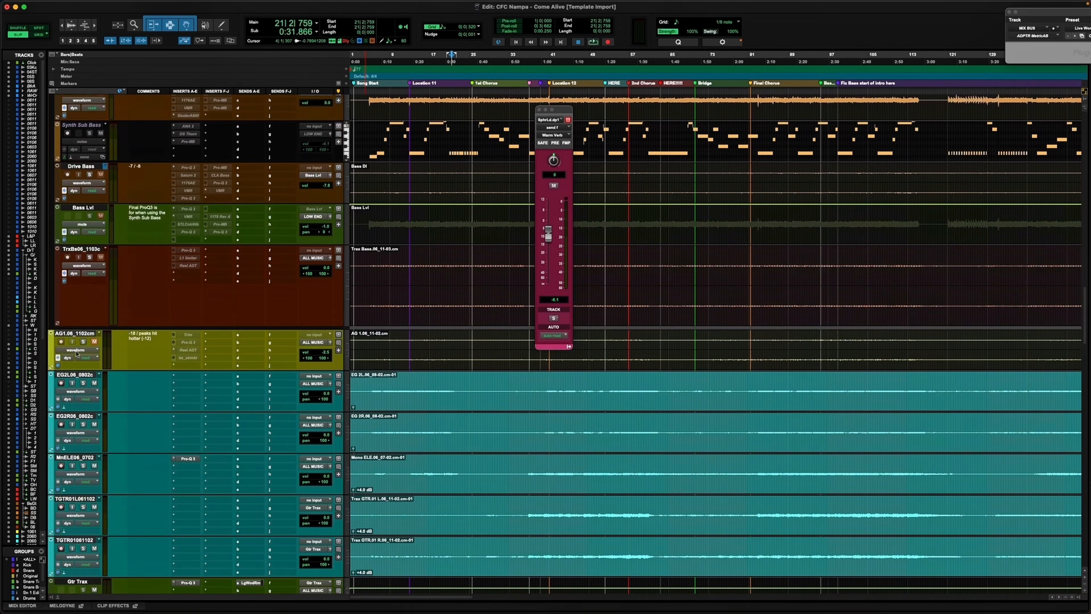
pyautogui.scroll(5, 95, 345)
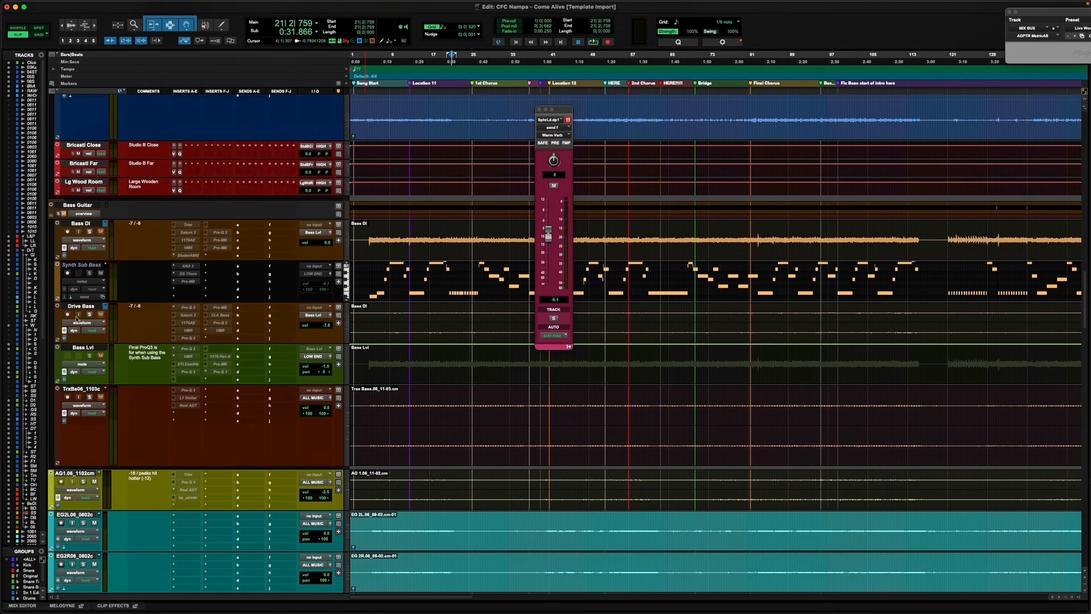
pyautogui.scroll(-15, 134, 295)
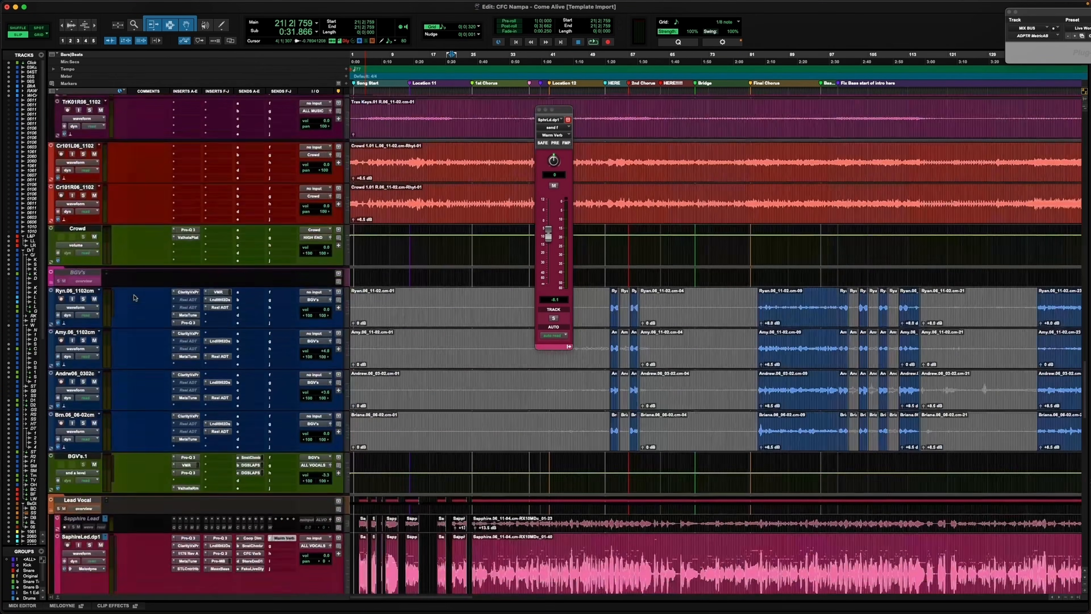
pyautogui.scroll(5, 252, 234)
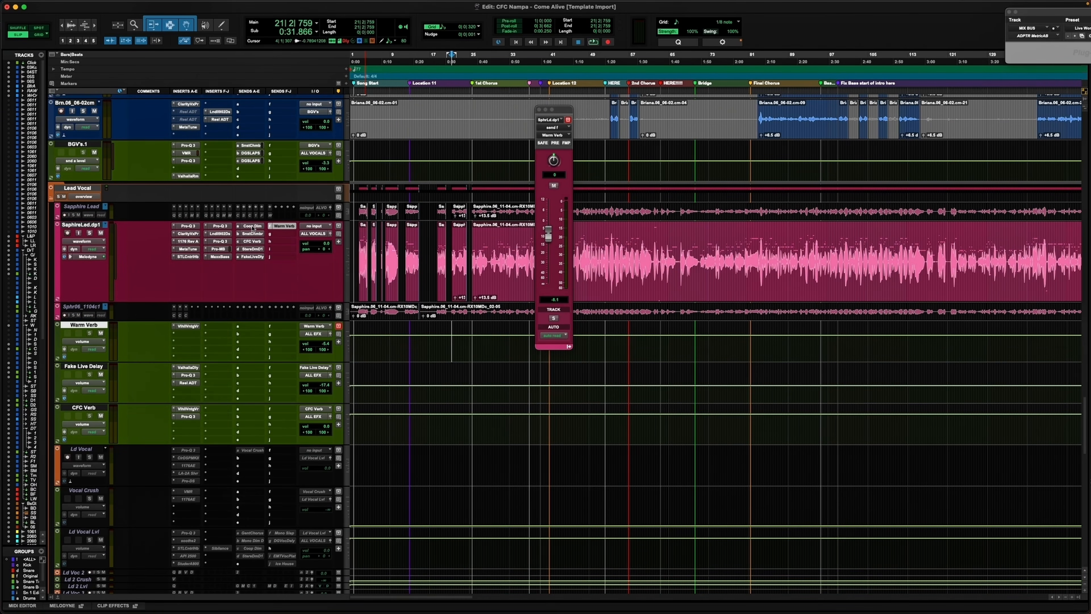
pyautogui.press('space')
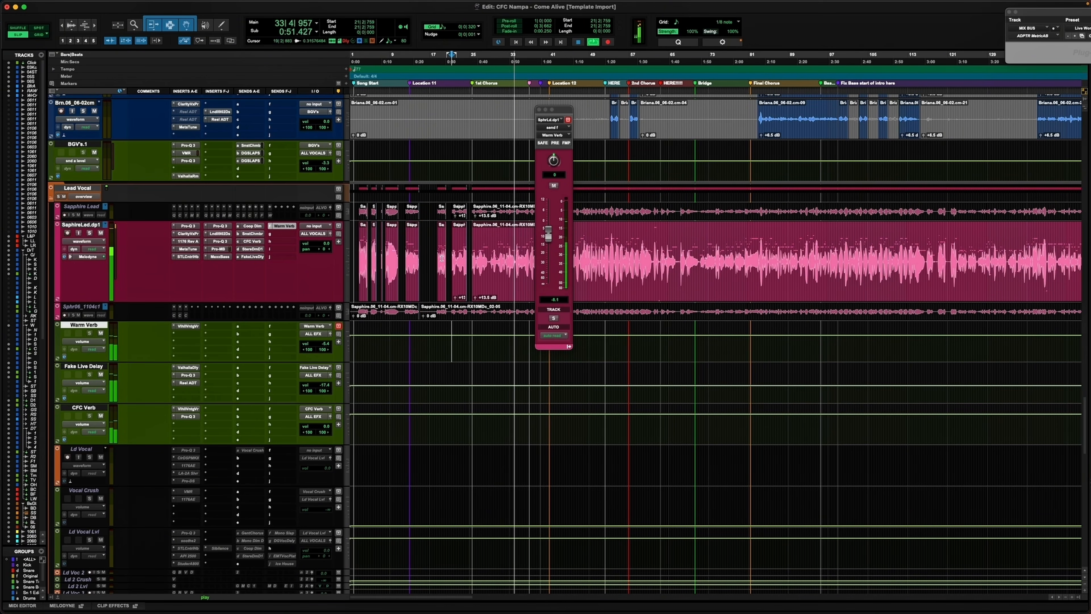
pyautogui.hscroll(5, 442, 258)
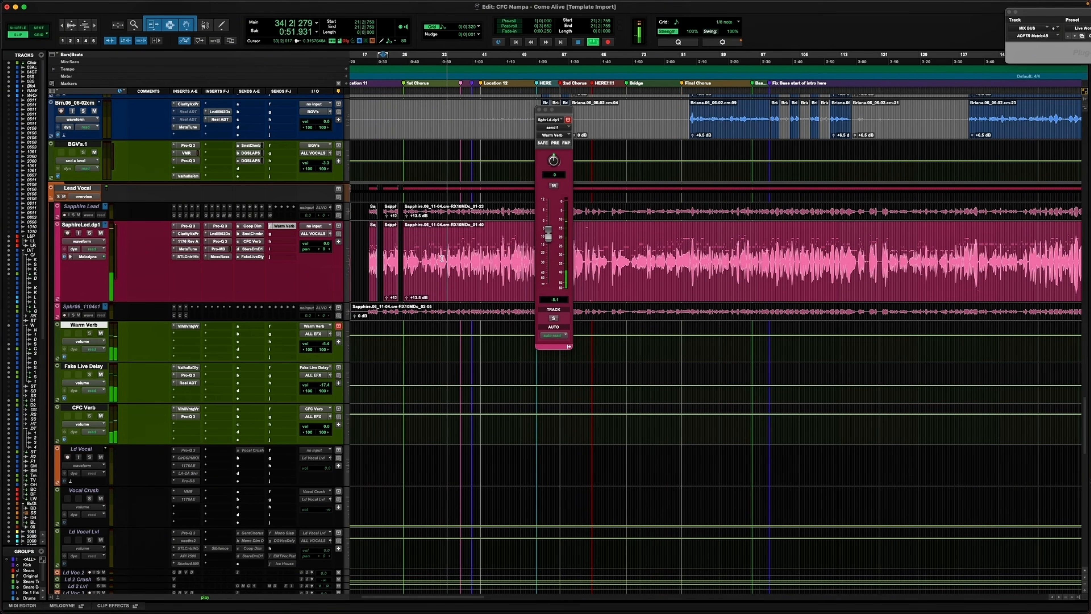
pyautogui.keyDown('shift'); pyautogui.keyDown('super'); pyautogui.click(252, 228); pyautogui.keyUp('super'); pyautogui.keyUp('shift')
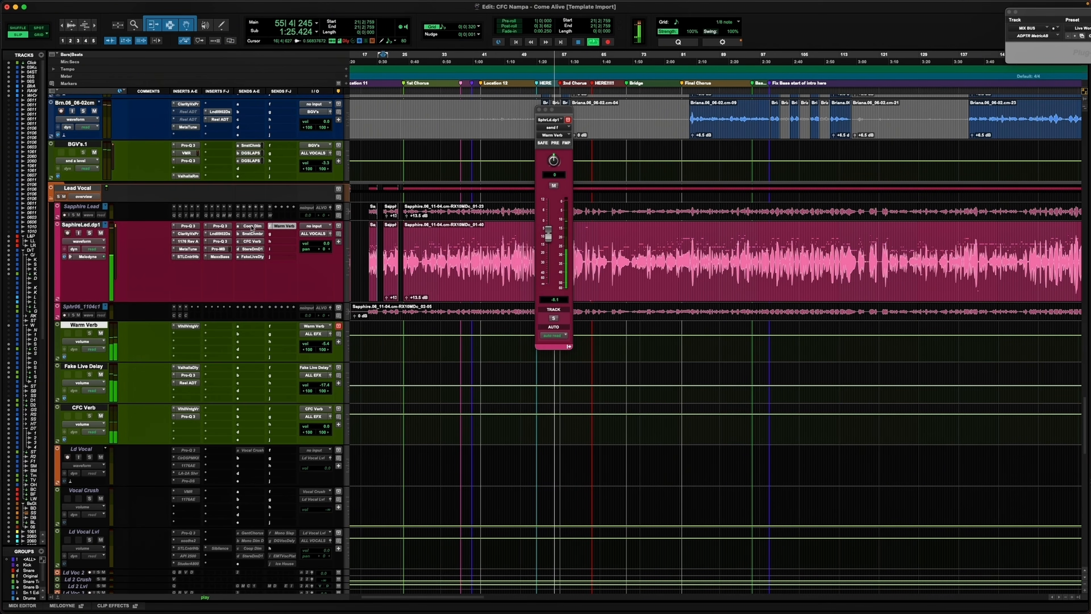
pyautogui.press('space')
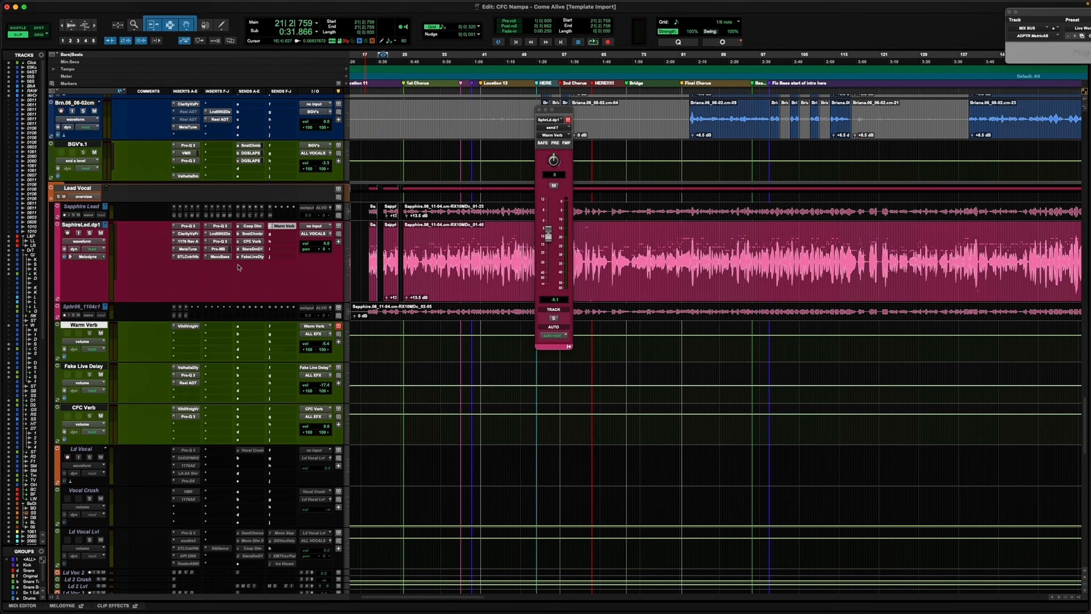
# Step: Open the lead vocal's Coop Dim send, then examine the Fake Live Delay track's ValhallaDelay and its Echoes presets, closing the plug-in
pyautogui.click(252, 228)
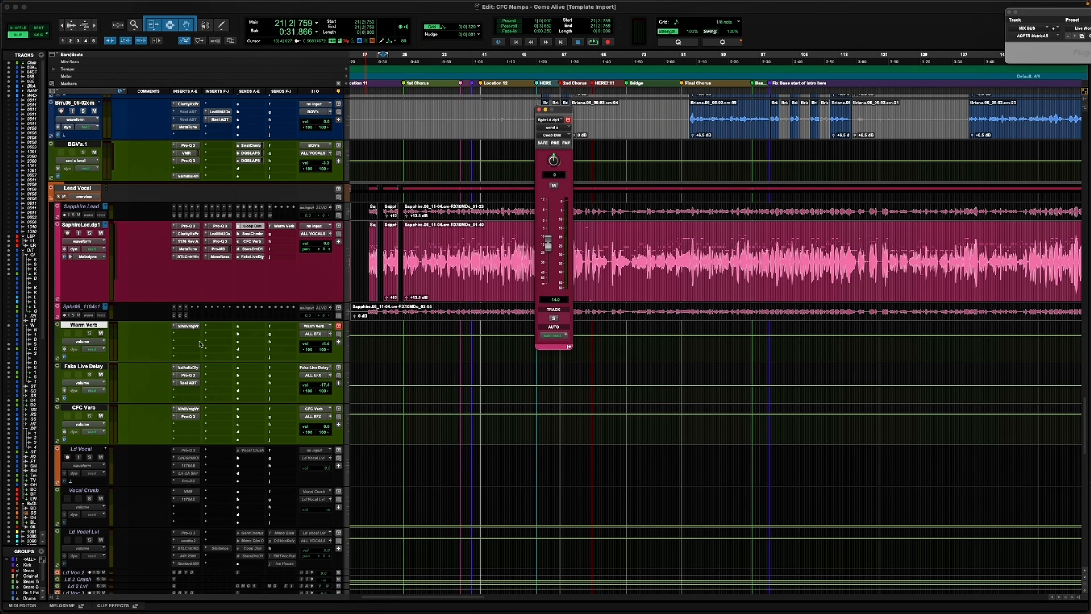
pyautogui.click(188, 368)
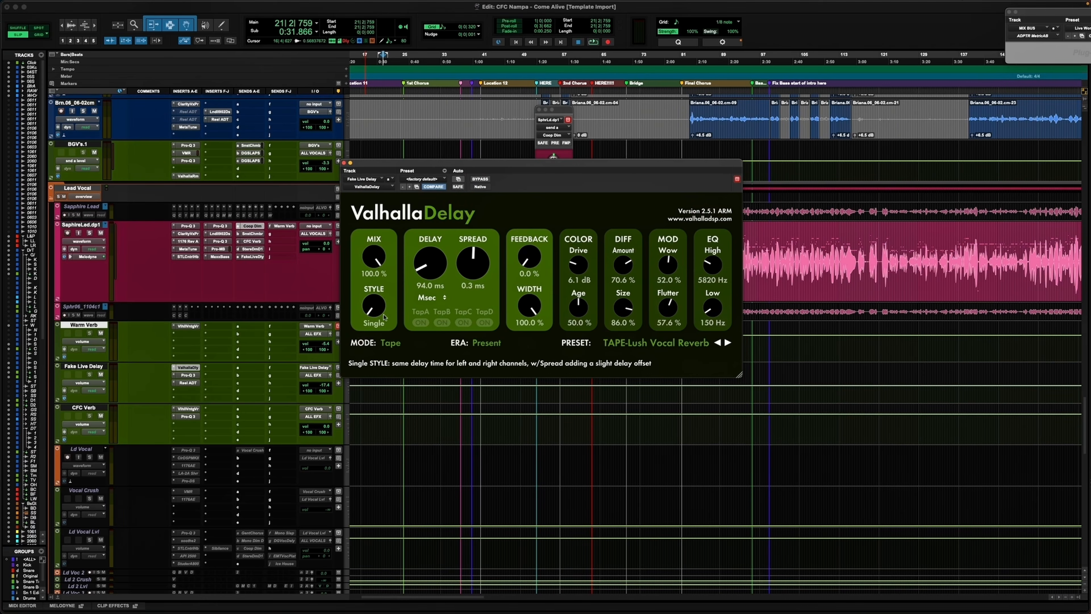
pyautogui.click(634, 343)
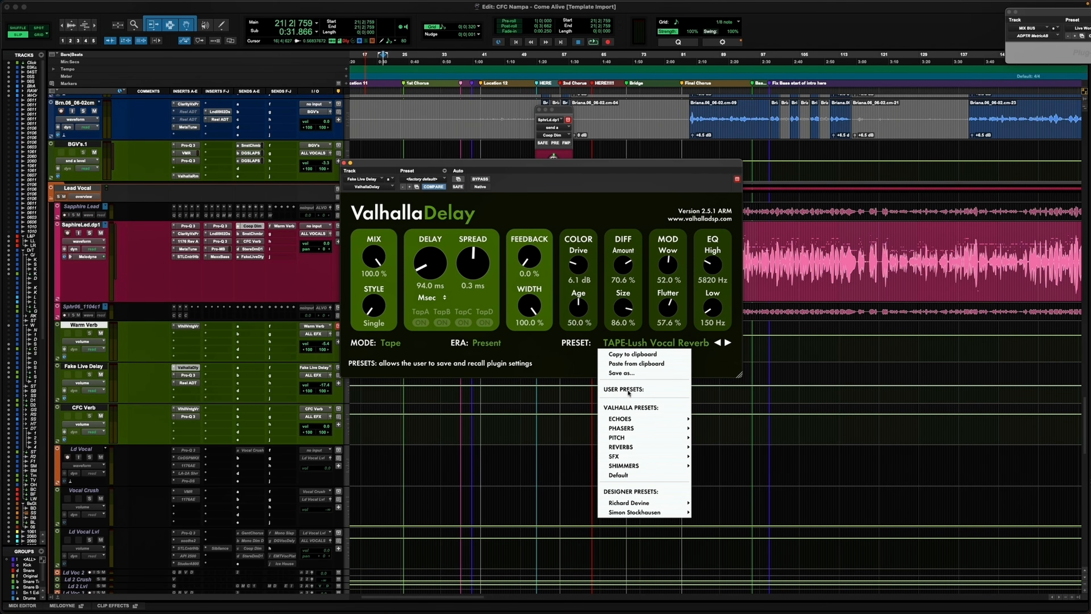
pyautogui.moveTo(635, 419)
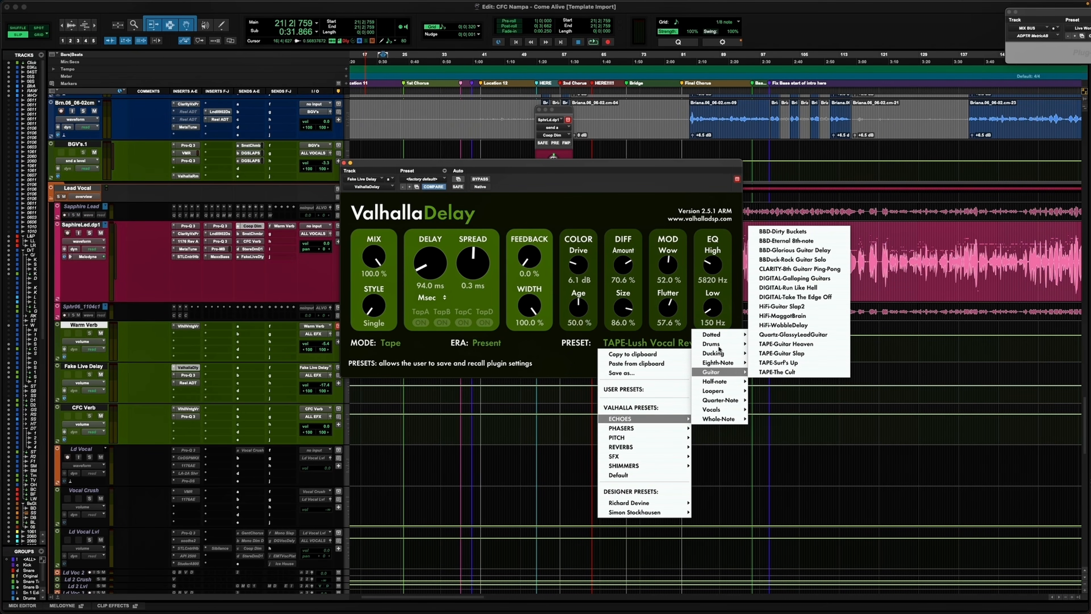
pyautogui.moveTo(715, 353)
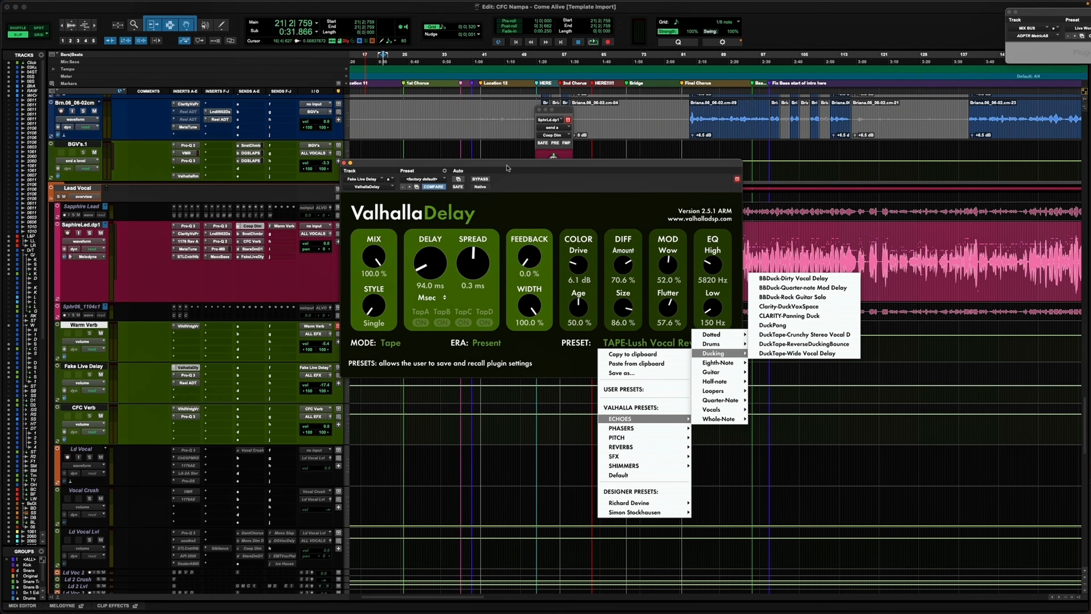
pyautogui.click(344, 163)
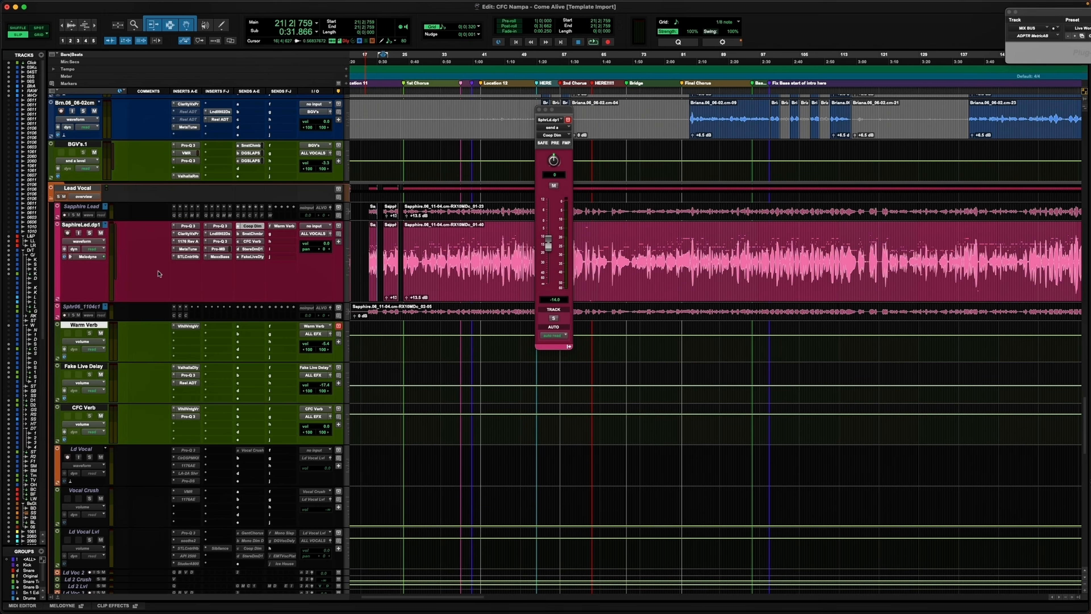
# Step: Open the Virtual Mix Rack on the ALL VOCALS bus and audition the mix, continuing playback from bar 74 in the bridge
pyautogui.scroll(-3, 161, 273)
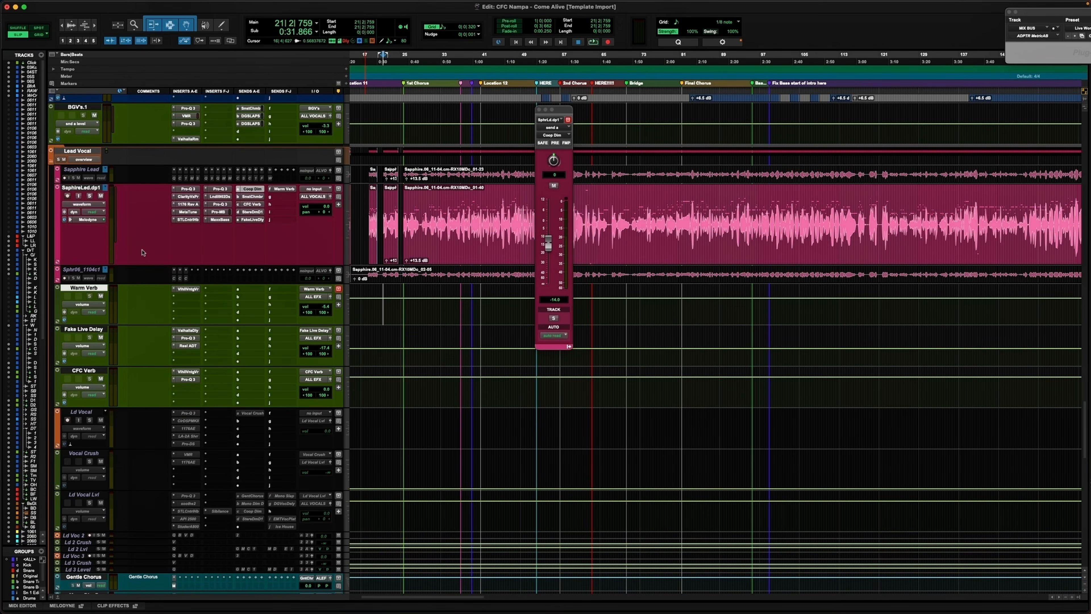
pyautogui.scroll(-10, 143, 253)
pyautogui.hscroll(-2, 143, 253)
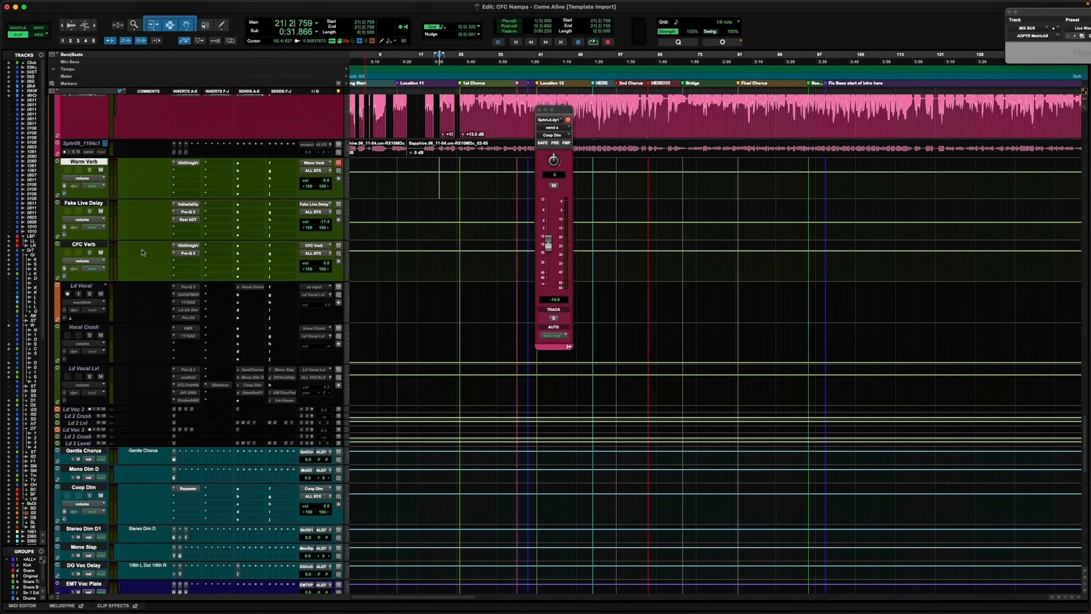
pyautogui.scroll(-20, 143, 253)
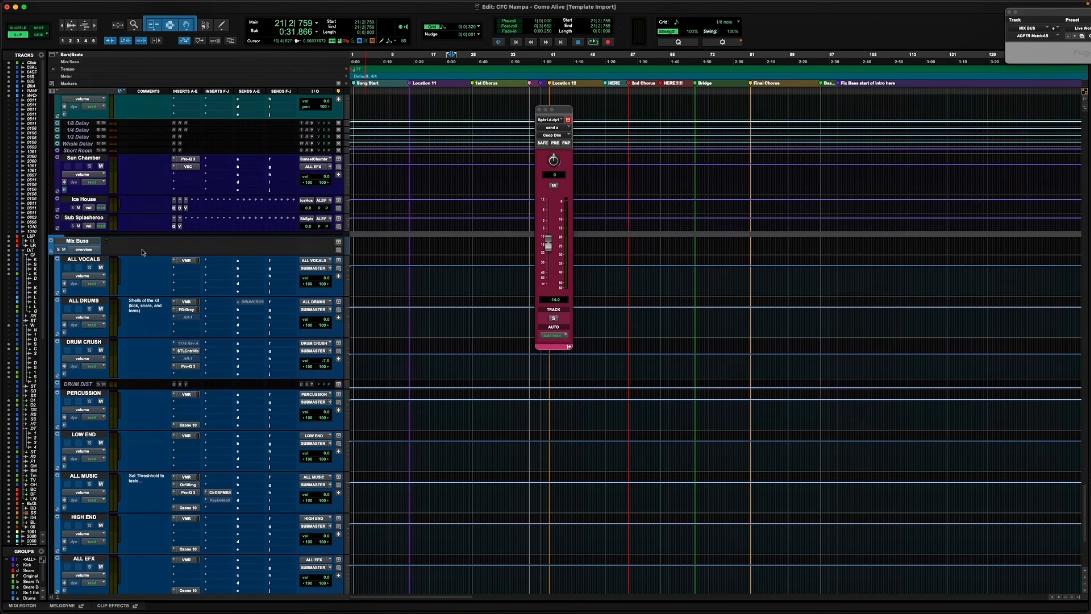
pyautogui.click(92, 260)
pyautogui.click(186, 260)
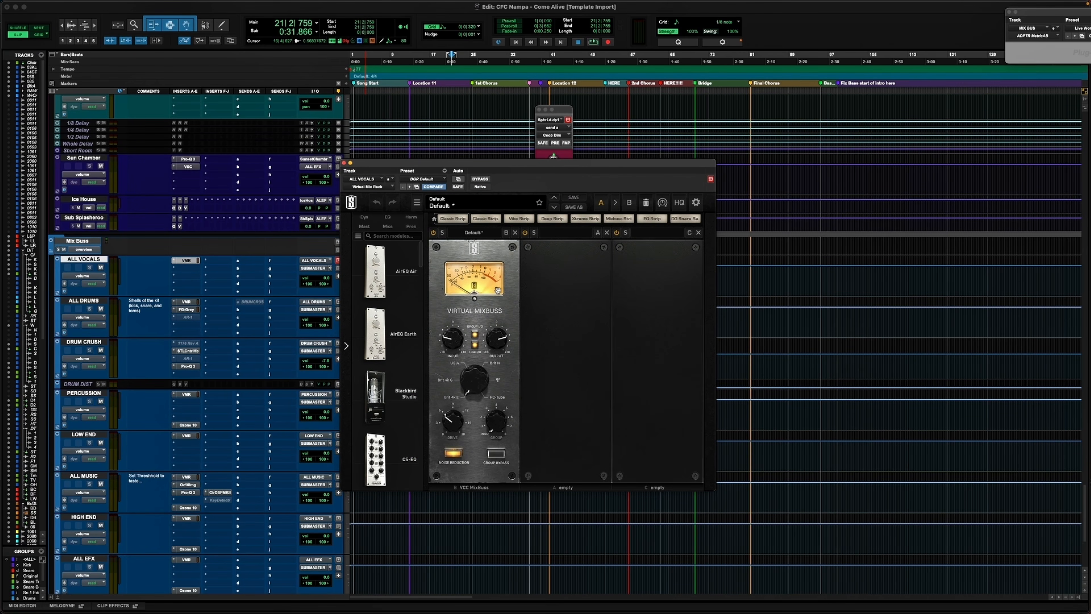
pyautogui.press('space')
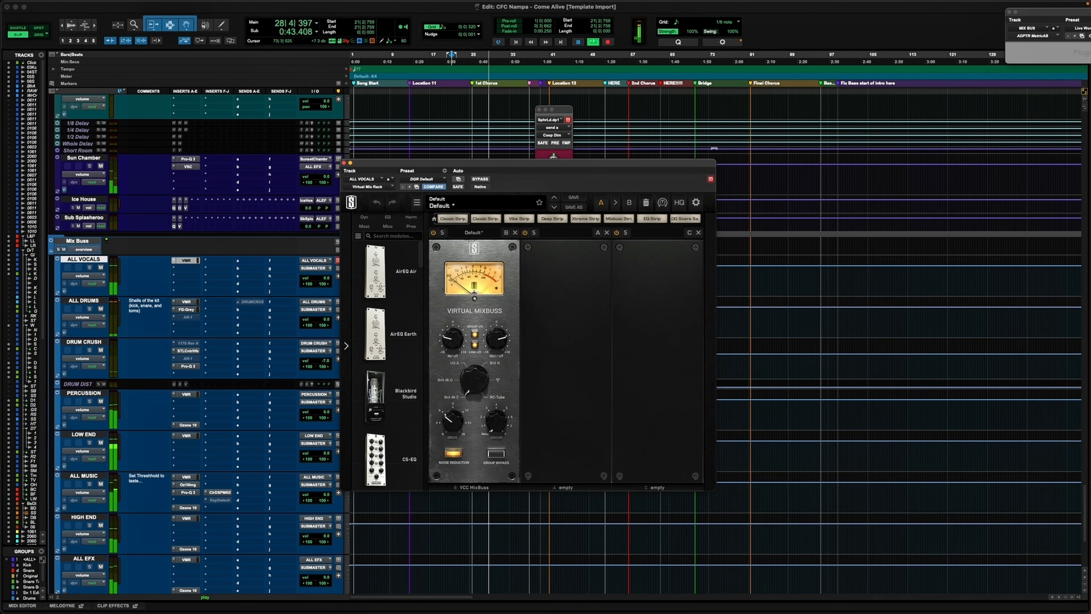
pyautogui.click(716, 130)
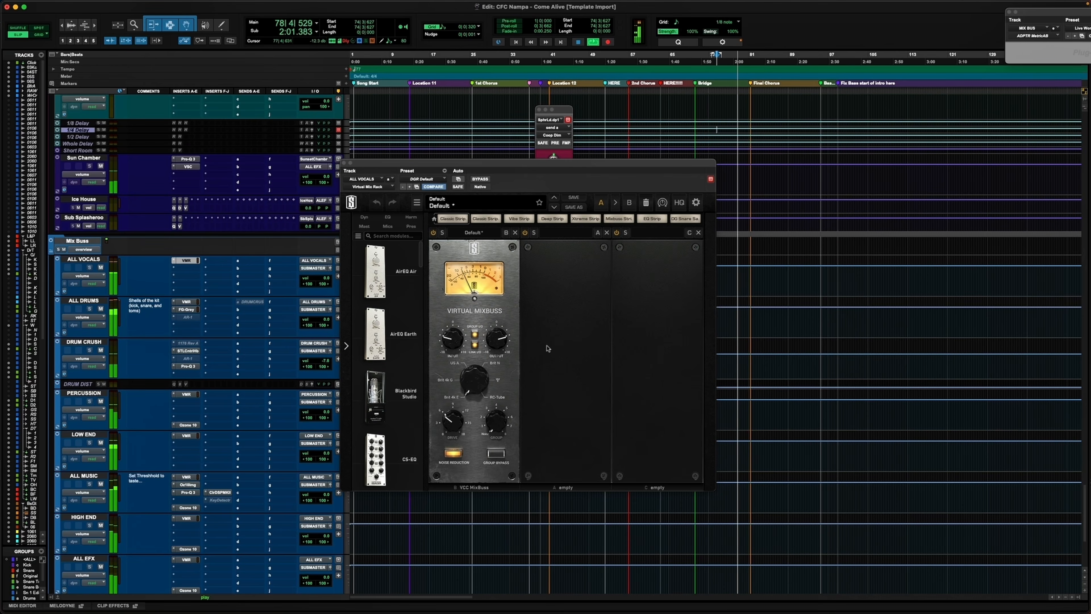
# Step: Raise the Virtual Mixbuss input on the ALL VOCALS bus while auditioning the mix, stop playback and close the plug-in
pyautogui.moveTo(459, 337); pyautogui.dragTo(459, 329)
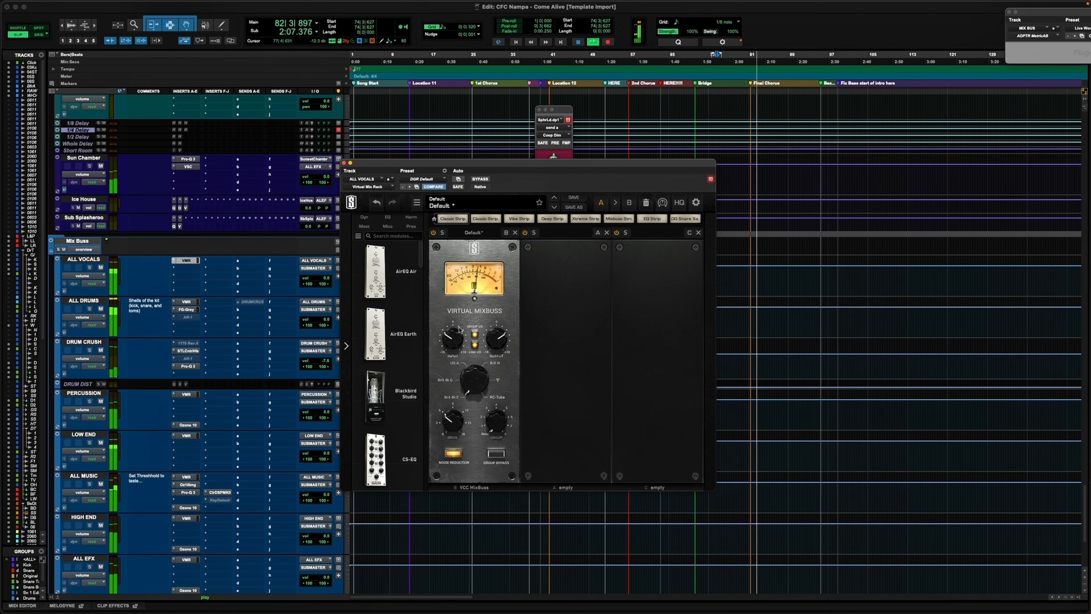
pyautogui.moveTo(458, 334)
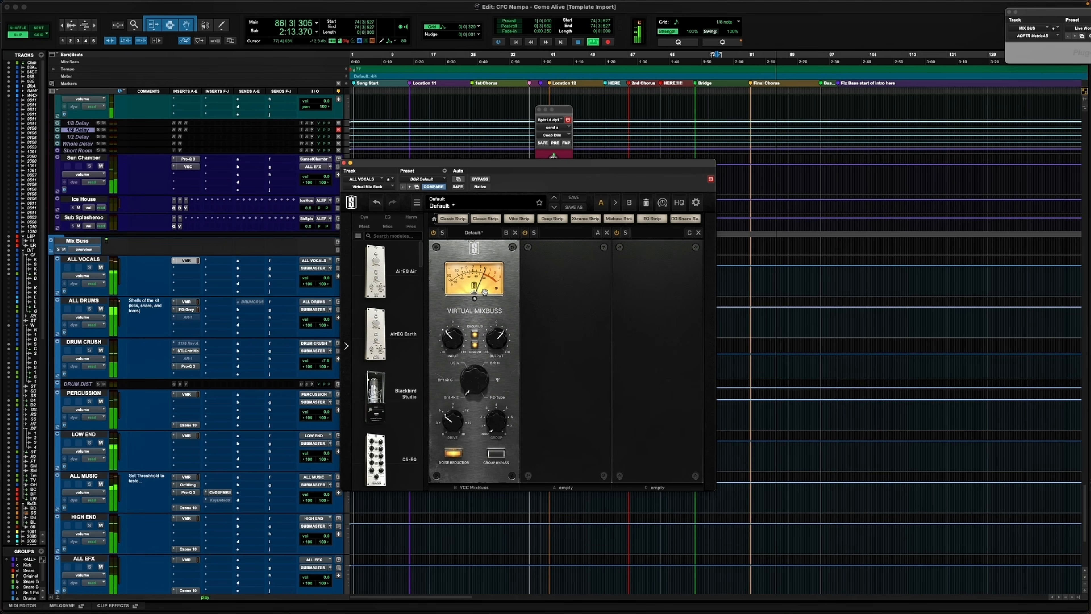
pyautogui.press('space')
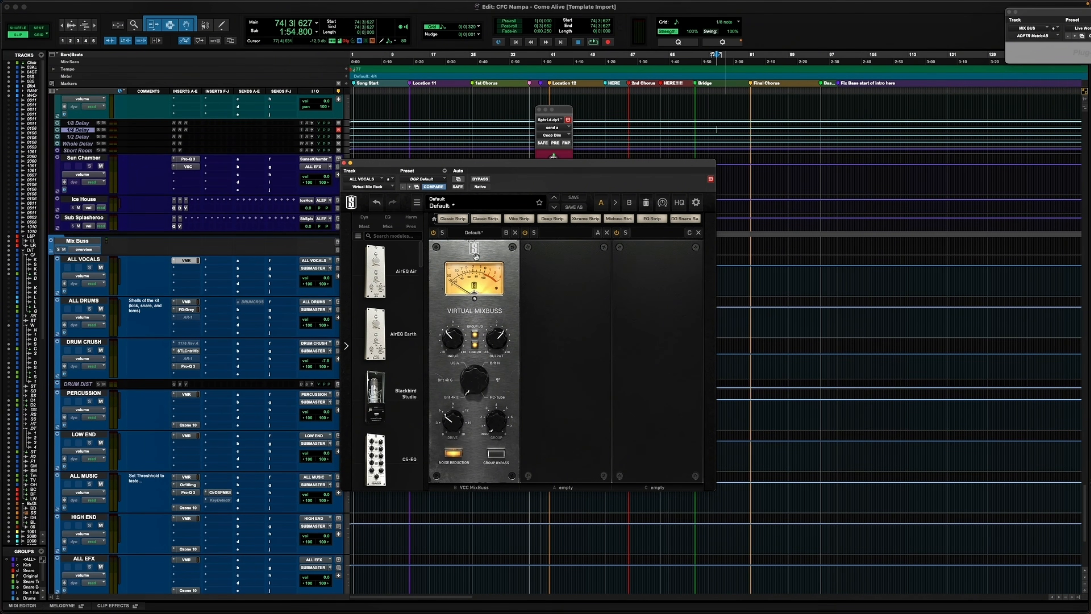
pyautogui.click(344, 164)
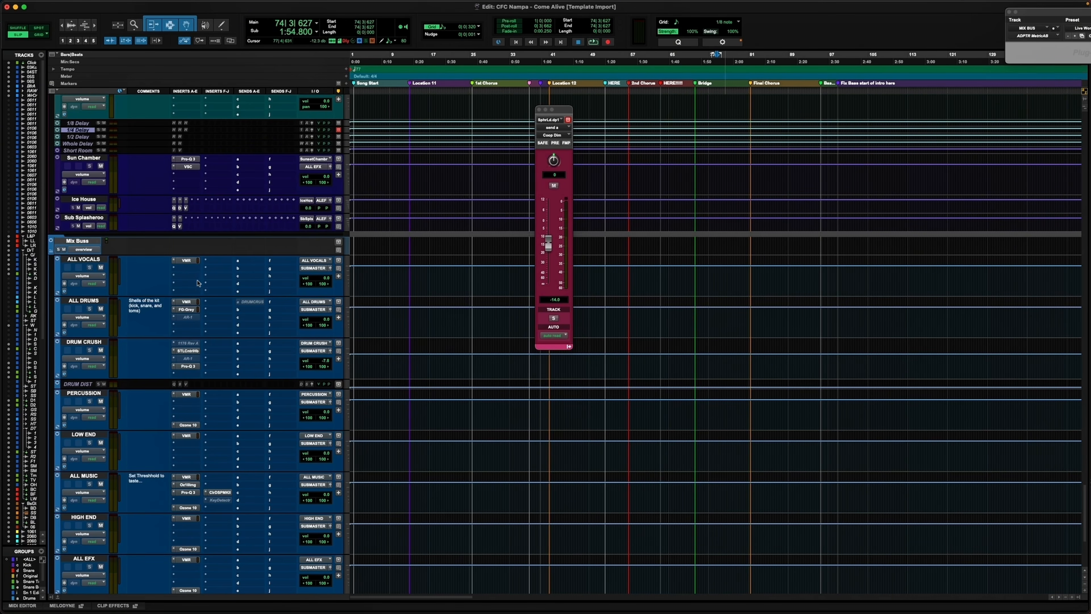
# Step: Examine the vocal routing from the ALL VOCALS bus back to the lead vocal, its effect returns and the inactive Ld Vocal template tracks
pyautogui.click(85, 261)
pyautogui.scroll(16, 83, 261)
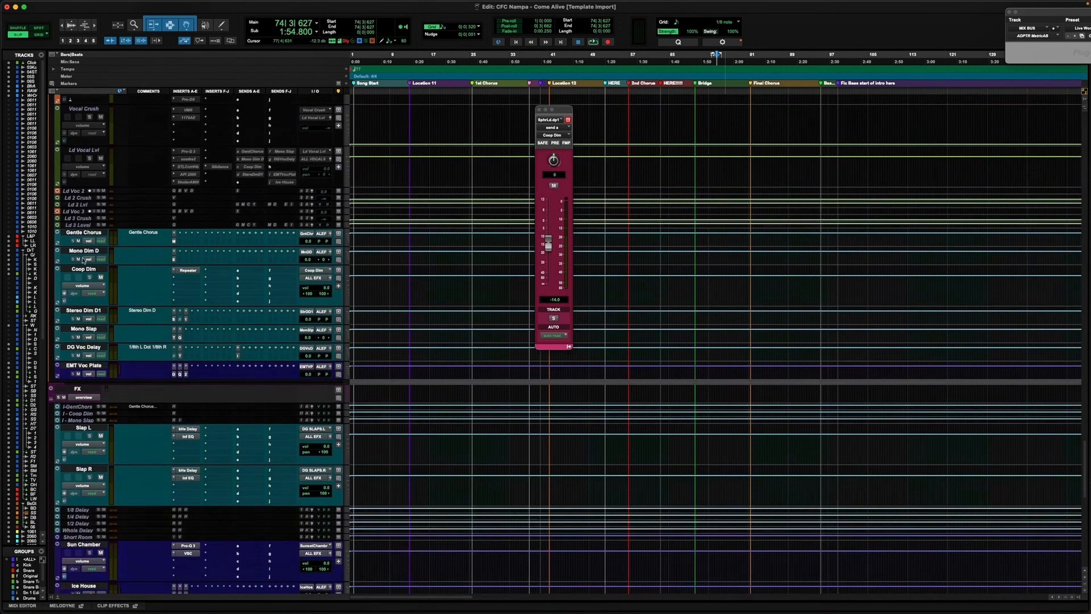
pyautogui.scroll(4, 84, 260)
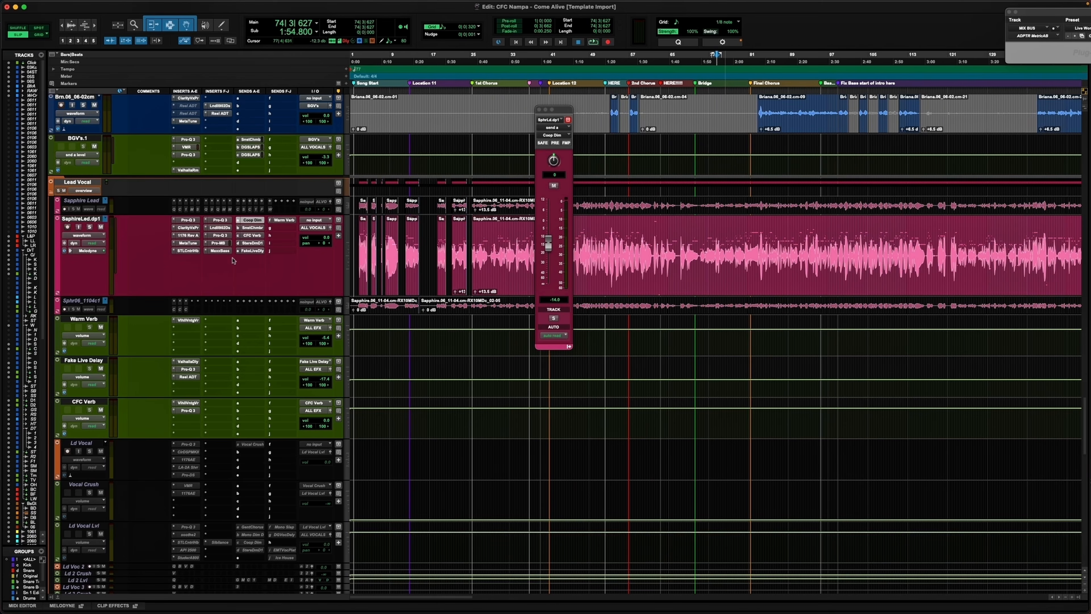
pyautogui.scroll(-5, 135, 288)
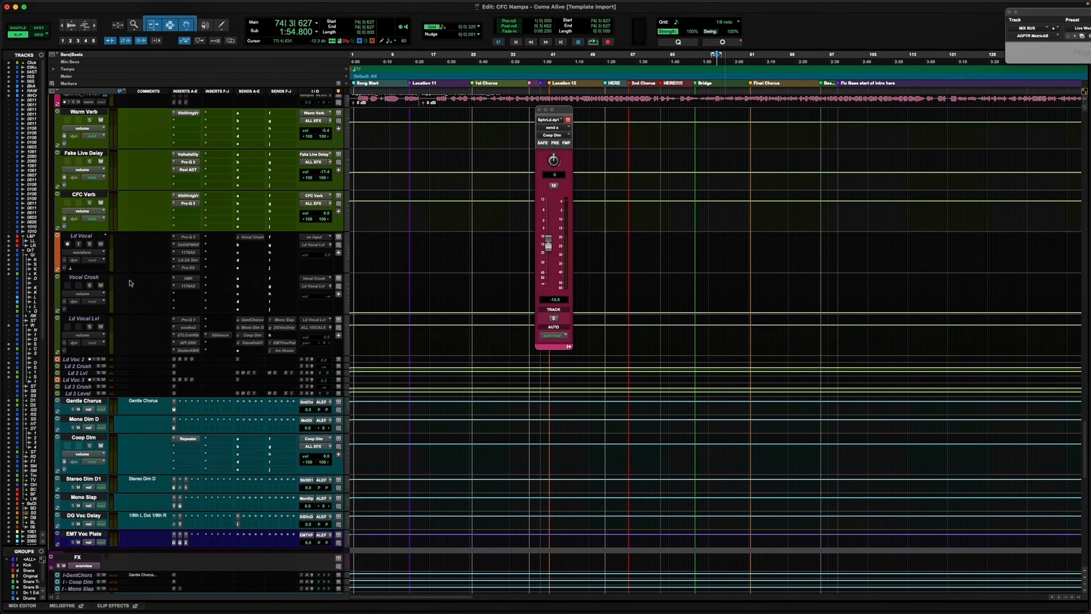
pyautogui.click(86, 240)
pyautogui.scroll(5, 156, 260)
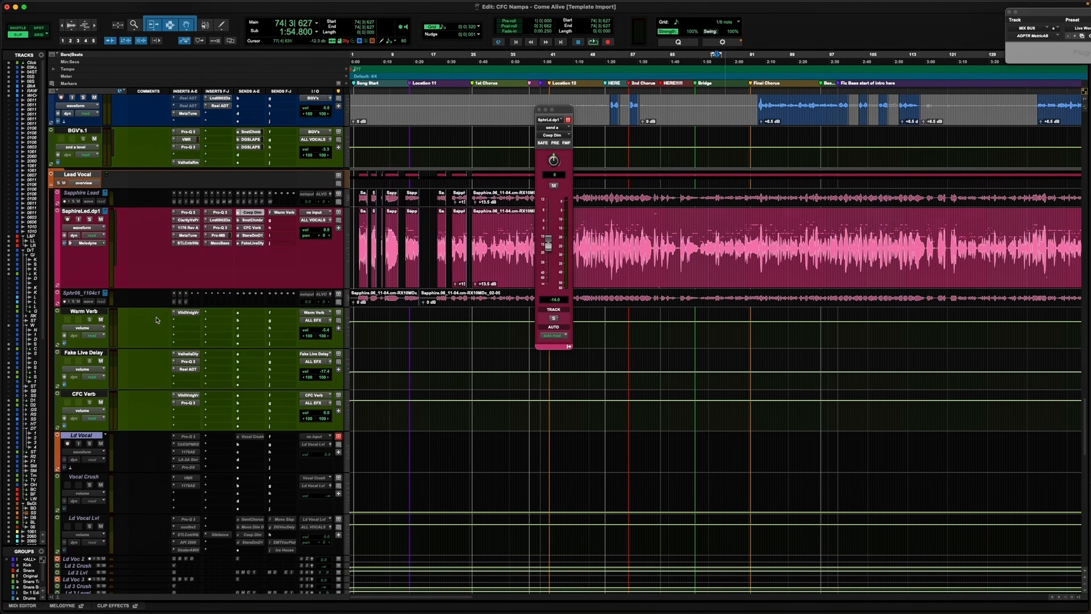
pyautogui.scroll(-3, 103, 373)
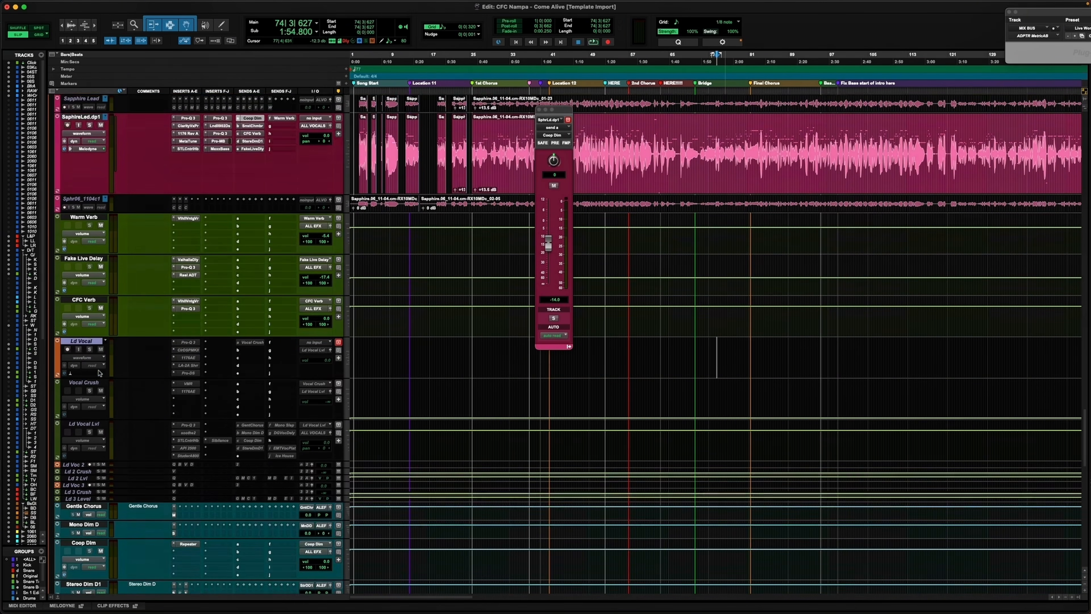
pyautogui.scroll(3, 191, 246)
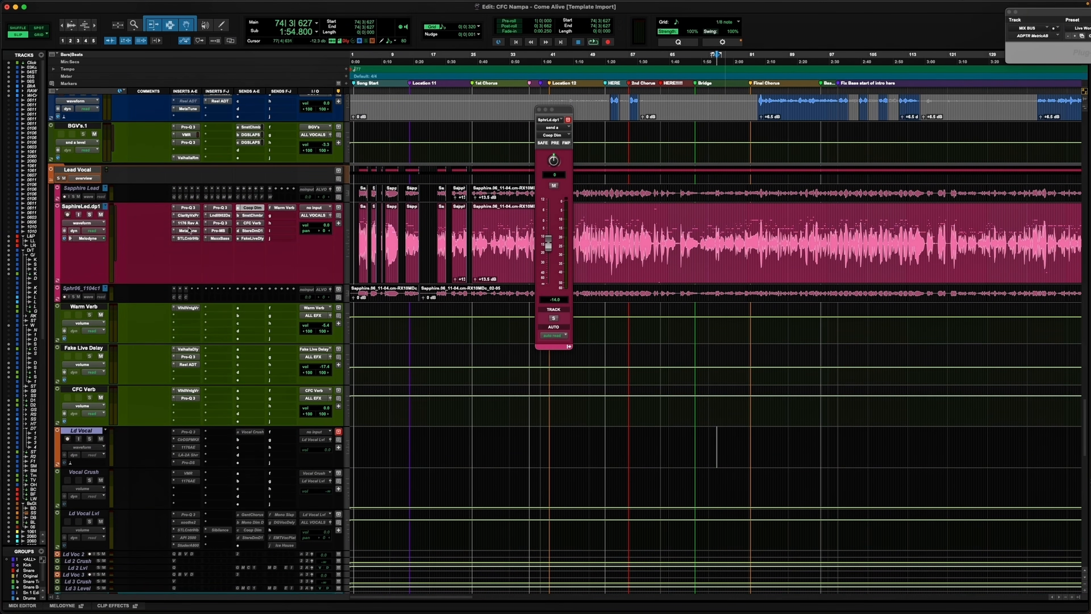
# Step: Close the lead vocal's Coop Dim send window and examine the mix buses from ALL DRUMS through MIX A, MIX B, MIX BUS and Prints
pyautogui.click(539, 110)
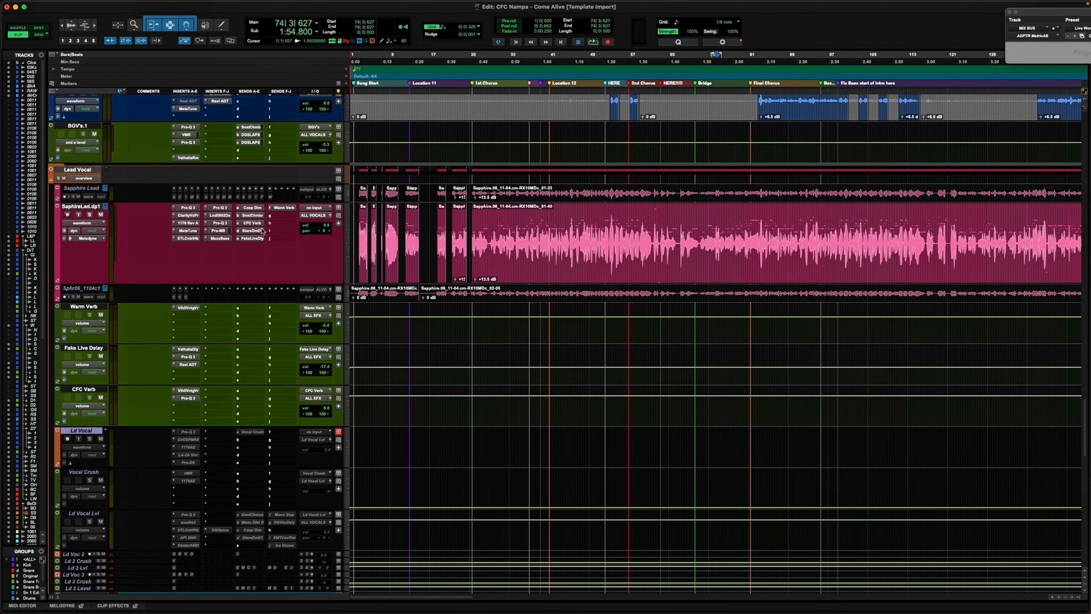
pyautogui.press('r')
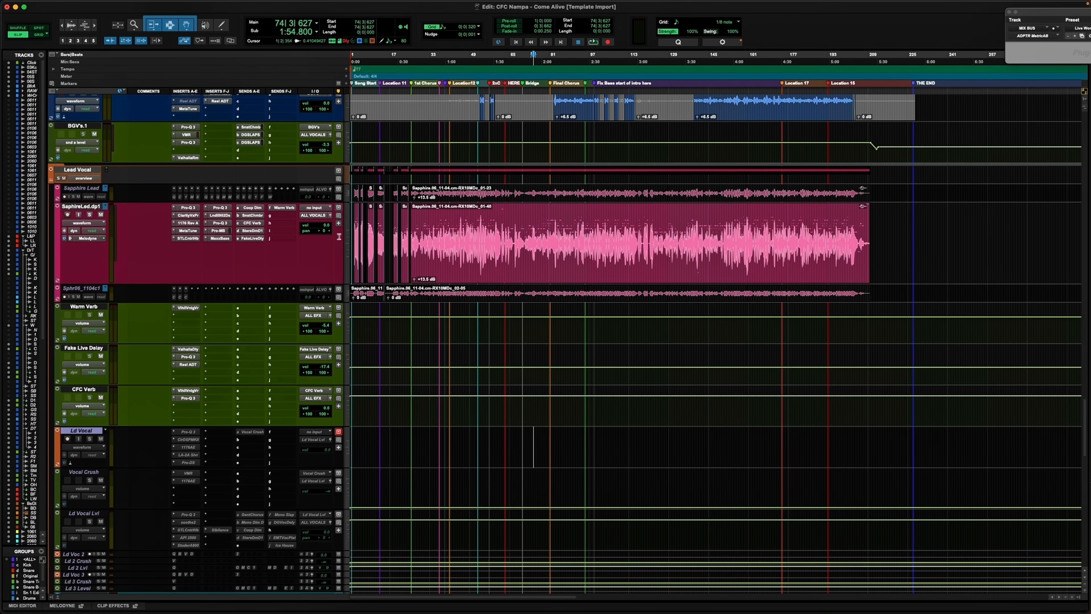
pyautogui.scroll(-10, 138, 246)
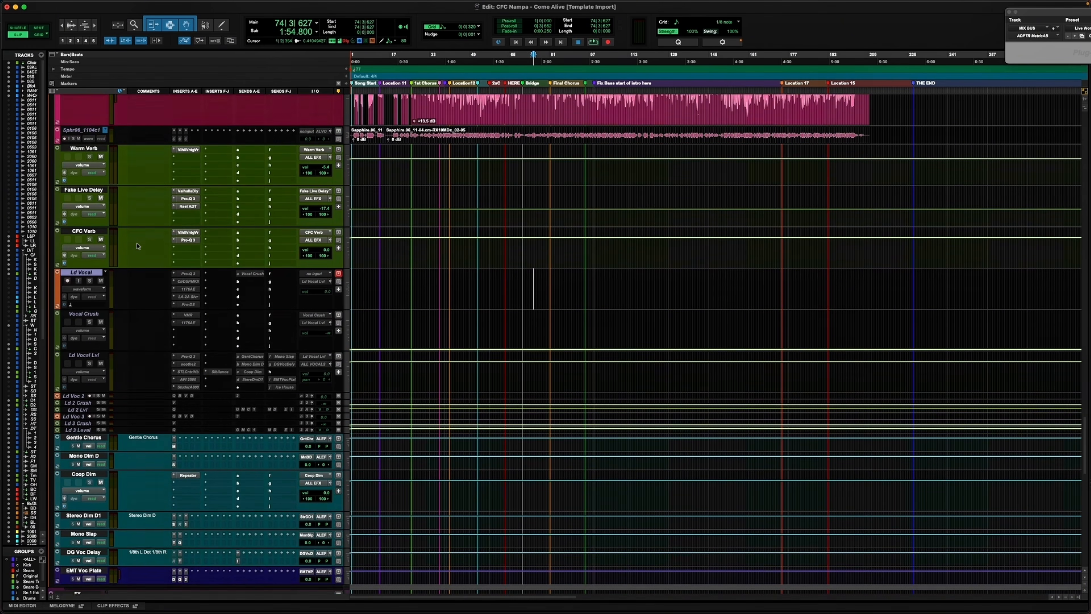
pyautogui.scroll(-20, 138, 246)
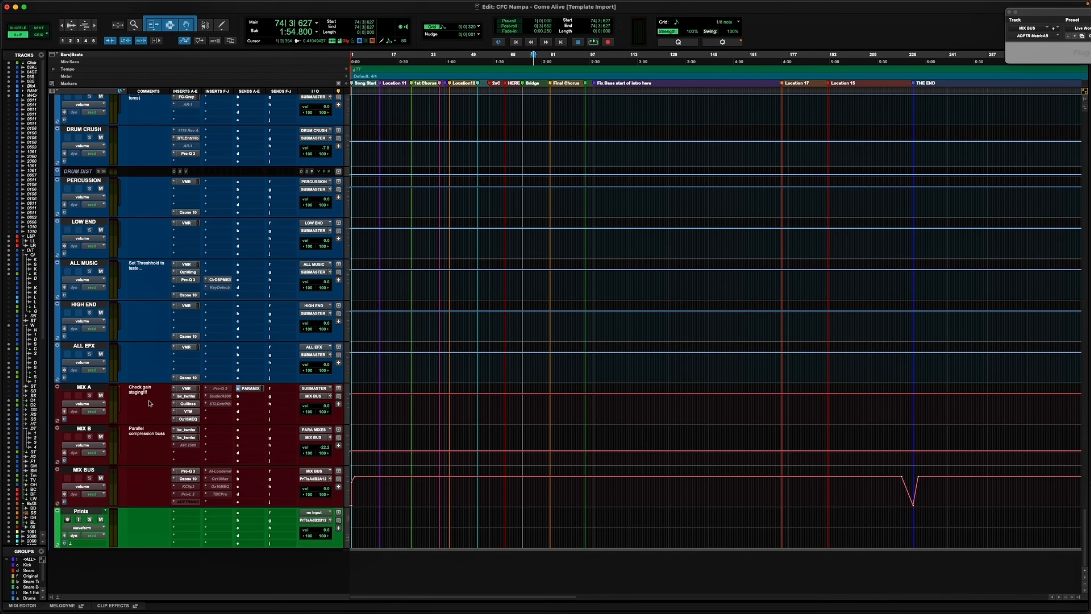
pyautogui.scroll(3, 150, 404)
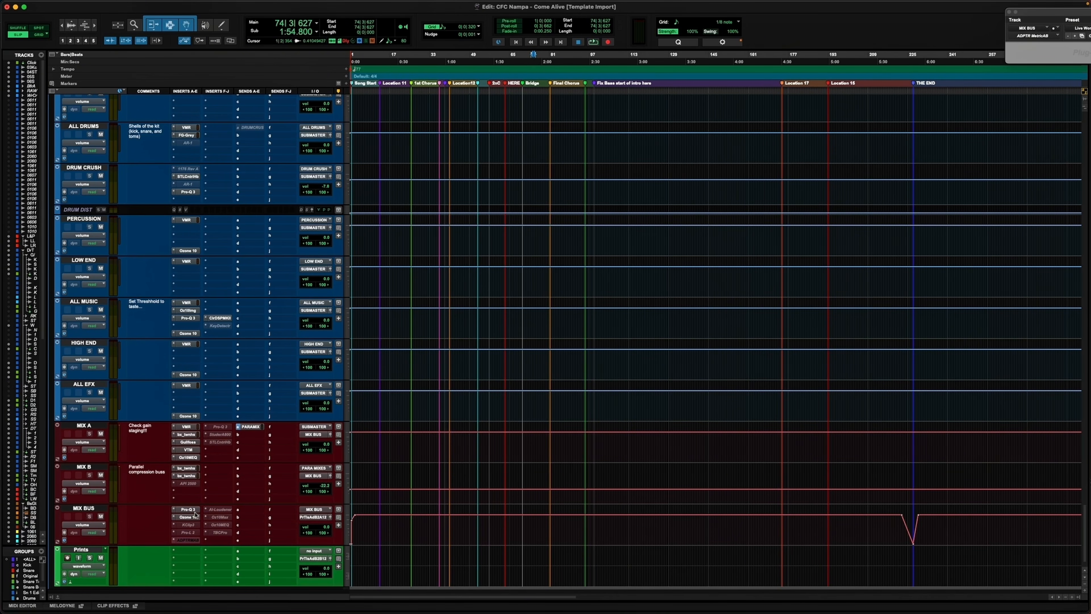
# Step: Deactivate Ozone 10 on MIX BUS, examine the track's Pro-Q 3, reactivate Ozone 10 and close the equalizer
pyautogui.keyDown('ctrl'); pyautogui.keyDown('super'); pyautogui.click(187, 518); pyautogui.keyUp('super'); pyautogui.keyUp('ctrl')
pyautogui.click(187, 509)
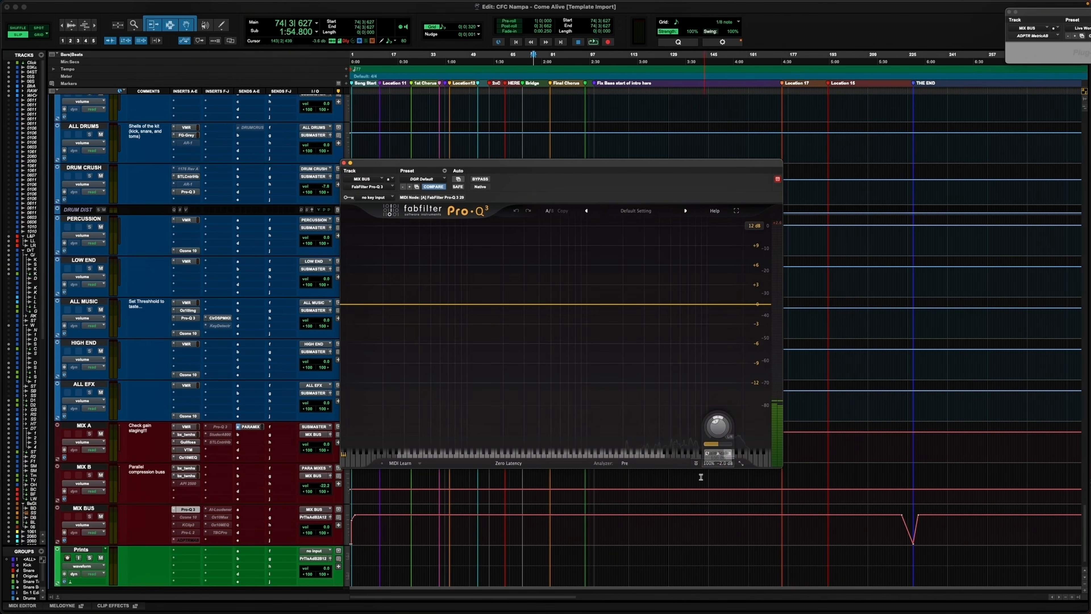
pyautogui.keyDown('ctrl'); pyautogui.keyDown('super'); pyautogui.click(188, 516); pyautogui.keyUp('super'); pyautogui.keyUp('ctrl')
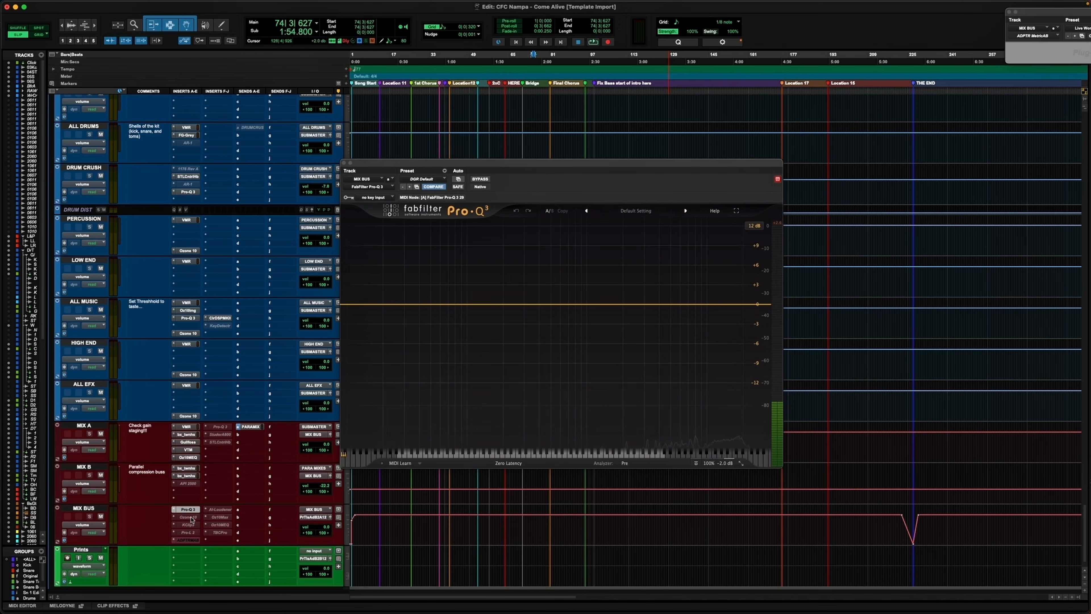
pyautogui.keyDown('ctrl'); pyautogui.keyDown('super'); pyautogui.click(192, 520); pyautogui.keyUp('super'); pyautogui.keyUp('ctrl')
pyautogui.click(189, 510)
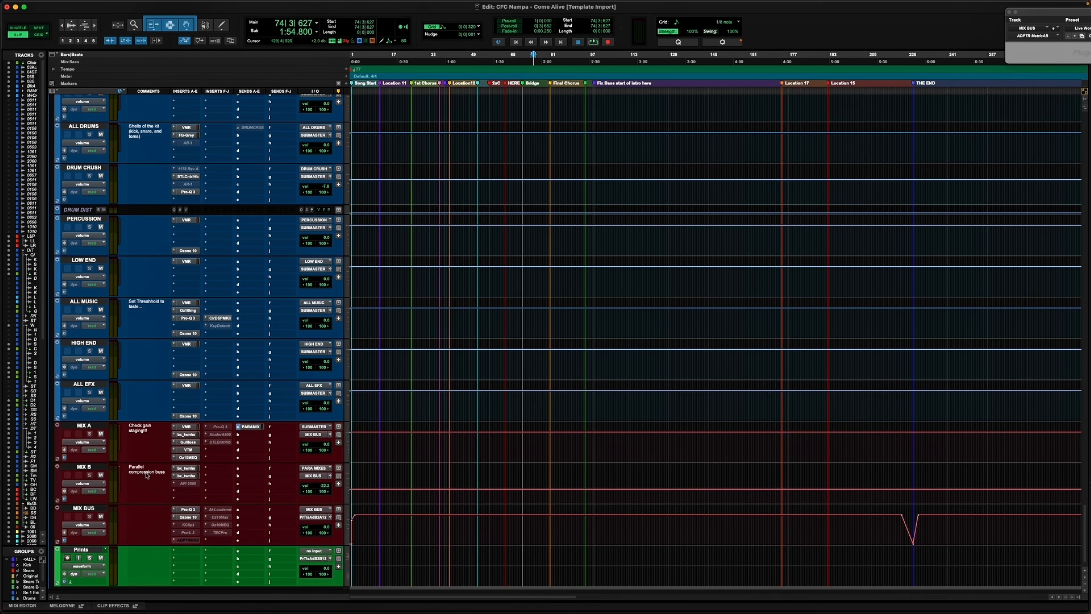
pyautogui.scroll(20, 399, 451)
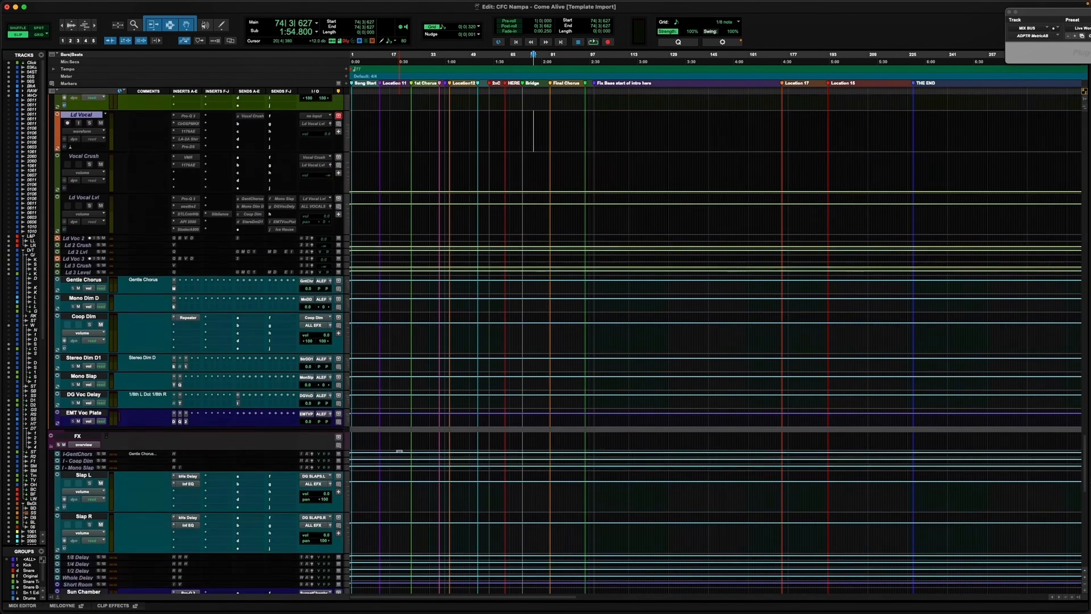
pyautogui.scroll(10, 399, 451)
pyautogui.scroll(-4, 399, 452)
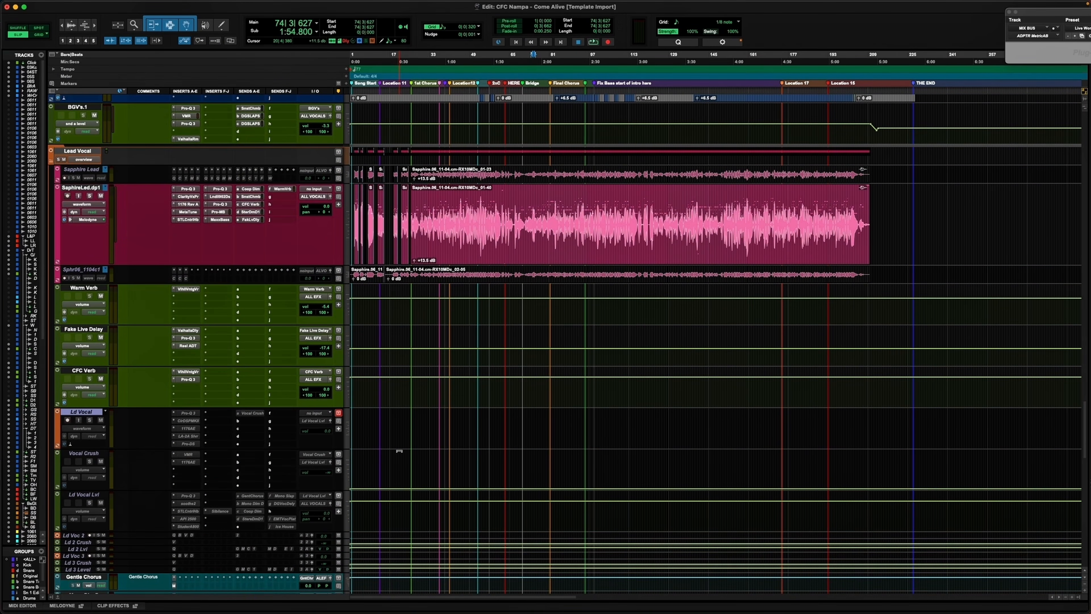